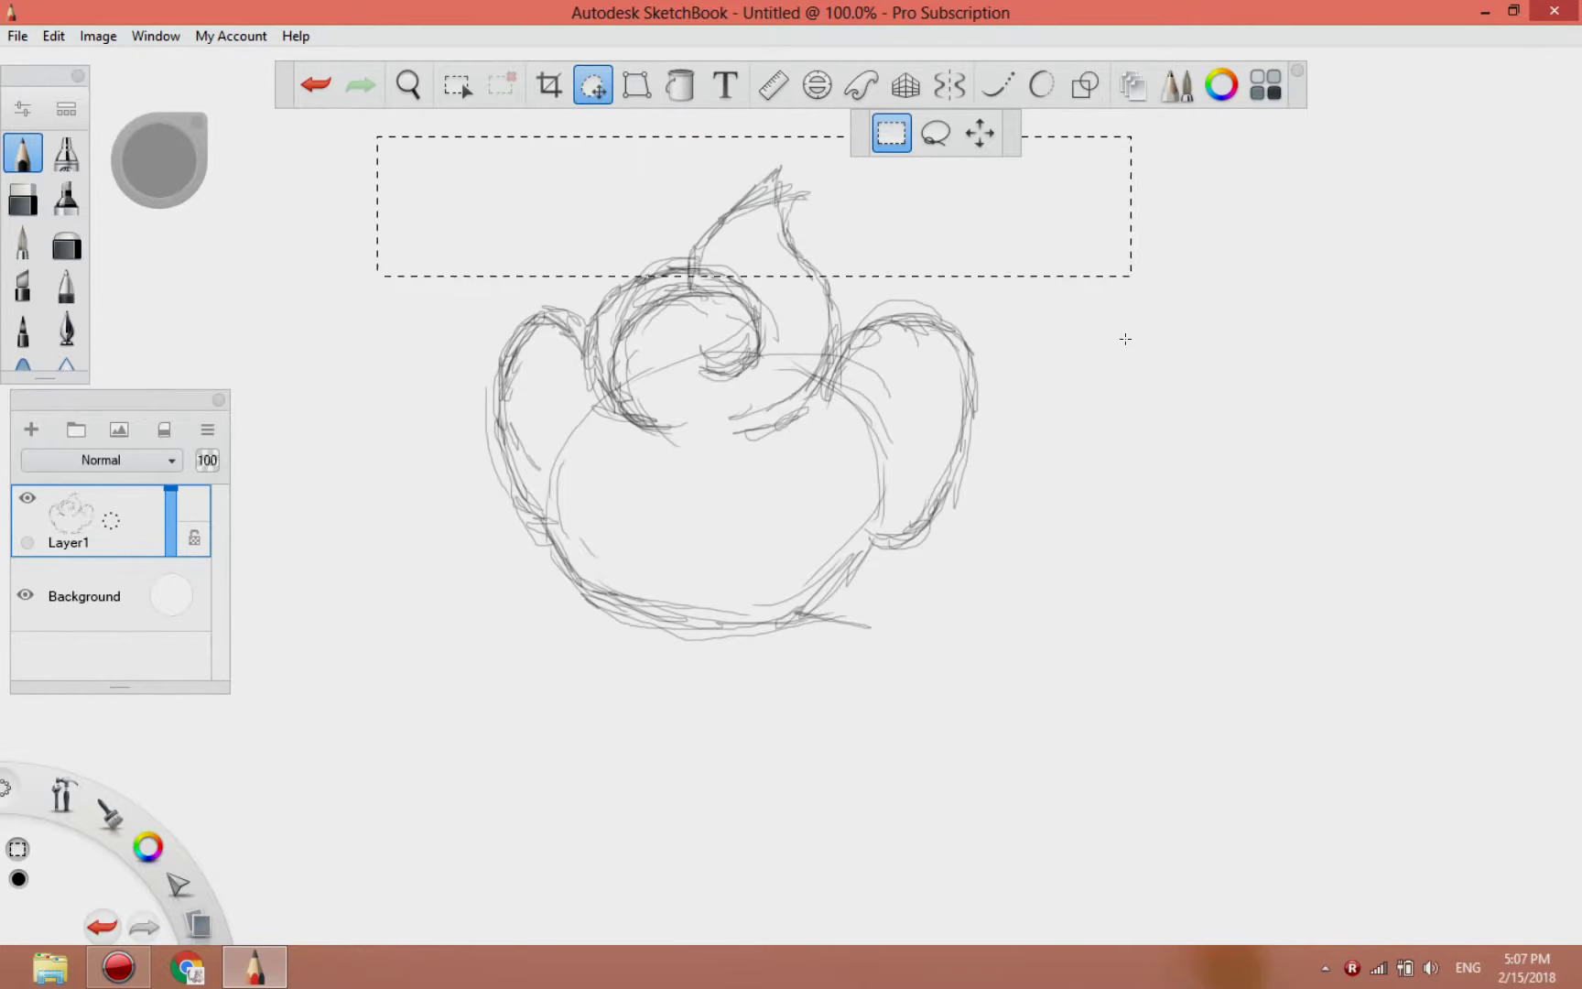
# - Shrink the head sketch slightly and shift it up the canvas, moving the toolbar clear of the drawing
pyautogui.moveTo(1011, 682); pyautogui.dragTo(1011, 751)
pyautogui.moveTo(1010, 751)
pyautogui.mouseDown()
pyautogui.moveTo(1009, 720)
pyautogui.moveTo(1017, 732)
pyautogui.mouseUp()
pyautogui.moveTo(1029, 793)
pyautogui.mouseDown()
pyautogui.moveTo(1017, 687)
pyautogui.moveTo(1023, 750)
pyautogui.mouseUp()
pyautogui.moveTo(1022, 641); pyautogui.dragTo(1008, 603)
pyautogui.moveTo(1005, 662); pyautogui.dragTo(1002, 628)
pyautogui.click(1052, 580)
pyautogui.moveTo(1297, 71); pyautogui.dragTo(1283, 36)
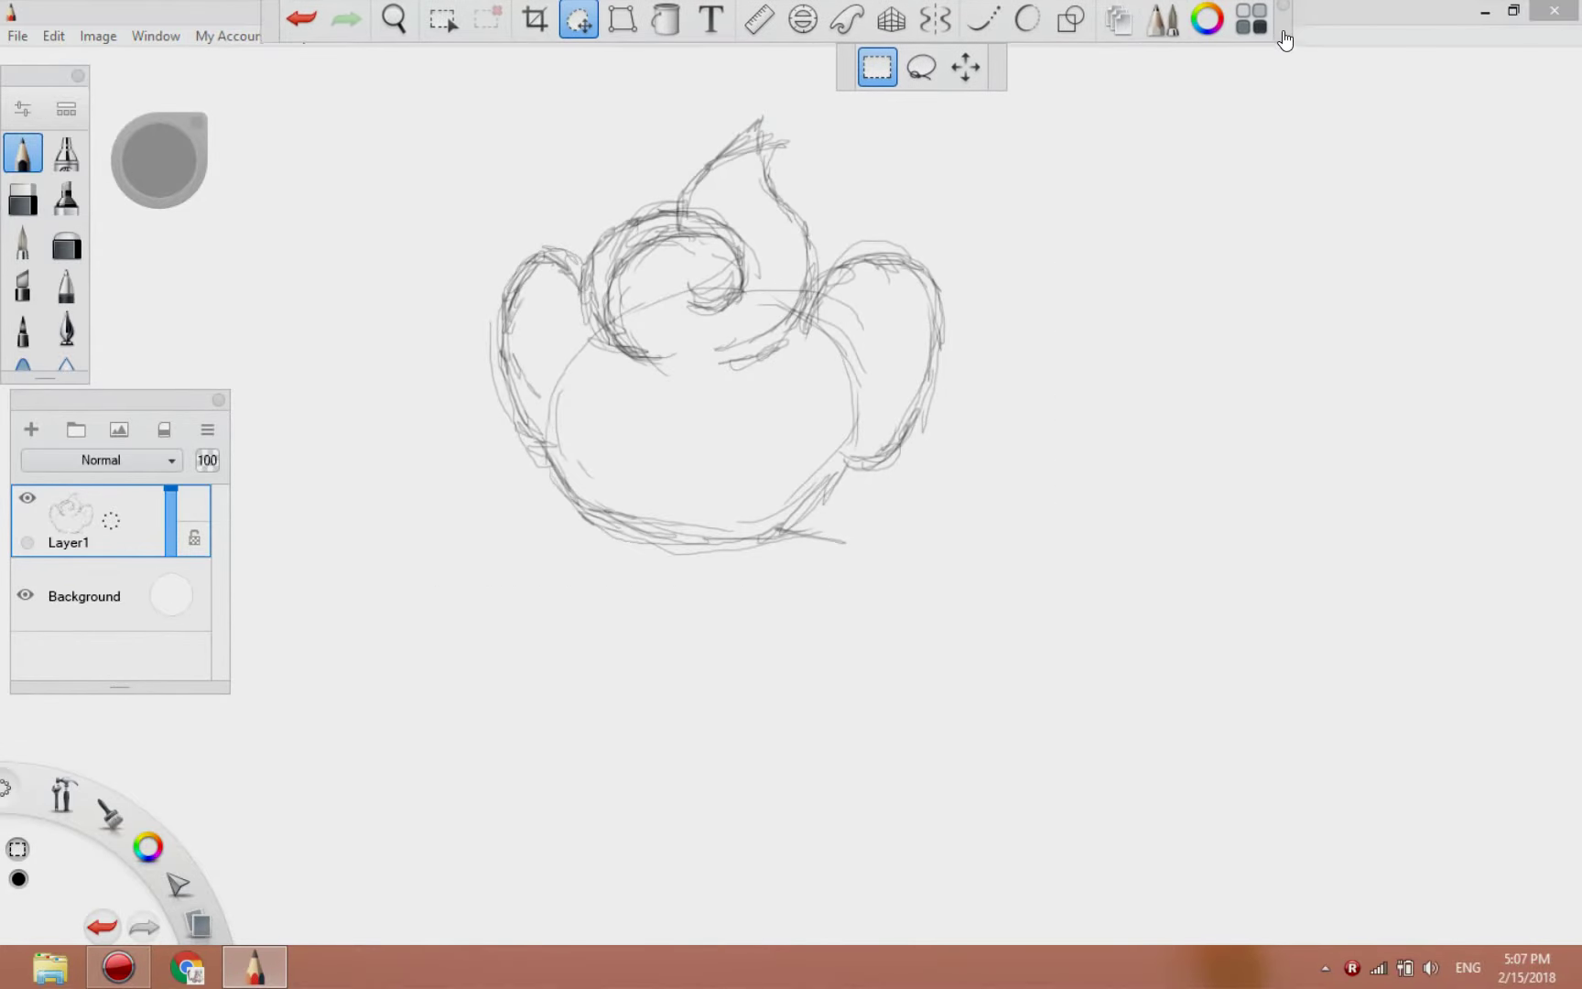
# - Sketch a raised waving arm on one side of the body and a hanging arm with a thumb on the other
pyautogui.moveTo(778, 530)
pyautogui.mouseDown()
pyautogui.moveTo(911, 487)
pyautogui.moveTo(947, 441)
pyautogui.moveTo(911, 601)
pyautogui.moveTo(775, 570)
pyautogui.moveTo(938, 590)
pyautogui.moveTo(1012, 421)
pyautogui.moveTo(892, 582)
pyautogui.moveTo(813, 542)
pyautogui.moveTo(941, 436)
pyautogui.moveTo(925, 481)
pyautogui.moveTo(943, 430)
pyautogui.mouseUp()
pyautogui.moveTo(632, 531)
pyautogui.mouseDown()
pyautogui.moveTo(525, 591)
pyautogui.moveTo(595, 672)
pyautogui.moveTo(572, 598)
pyautogui.moveTo(595, 621)
pyautogui.moveTo(528, 632)
pyautogui.mouseUp()
pyautogui.moveTo(583, 712)
pyautogui.mouseDown()
pyautogui.moveTo(608, 705)
pyautogui.moveTo(648, 641)
pyautogui.moveTo(785, 670)
pyautogui.moveTo(650, 748)
pyautogui.mouseUp()
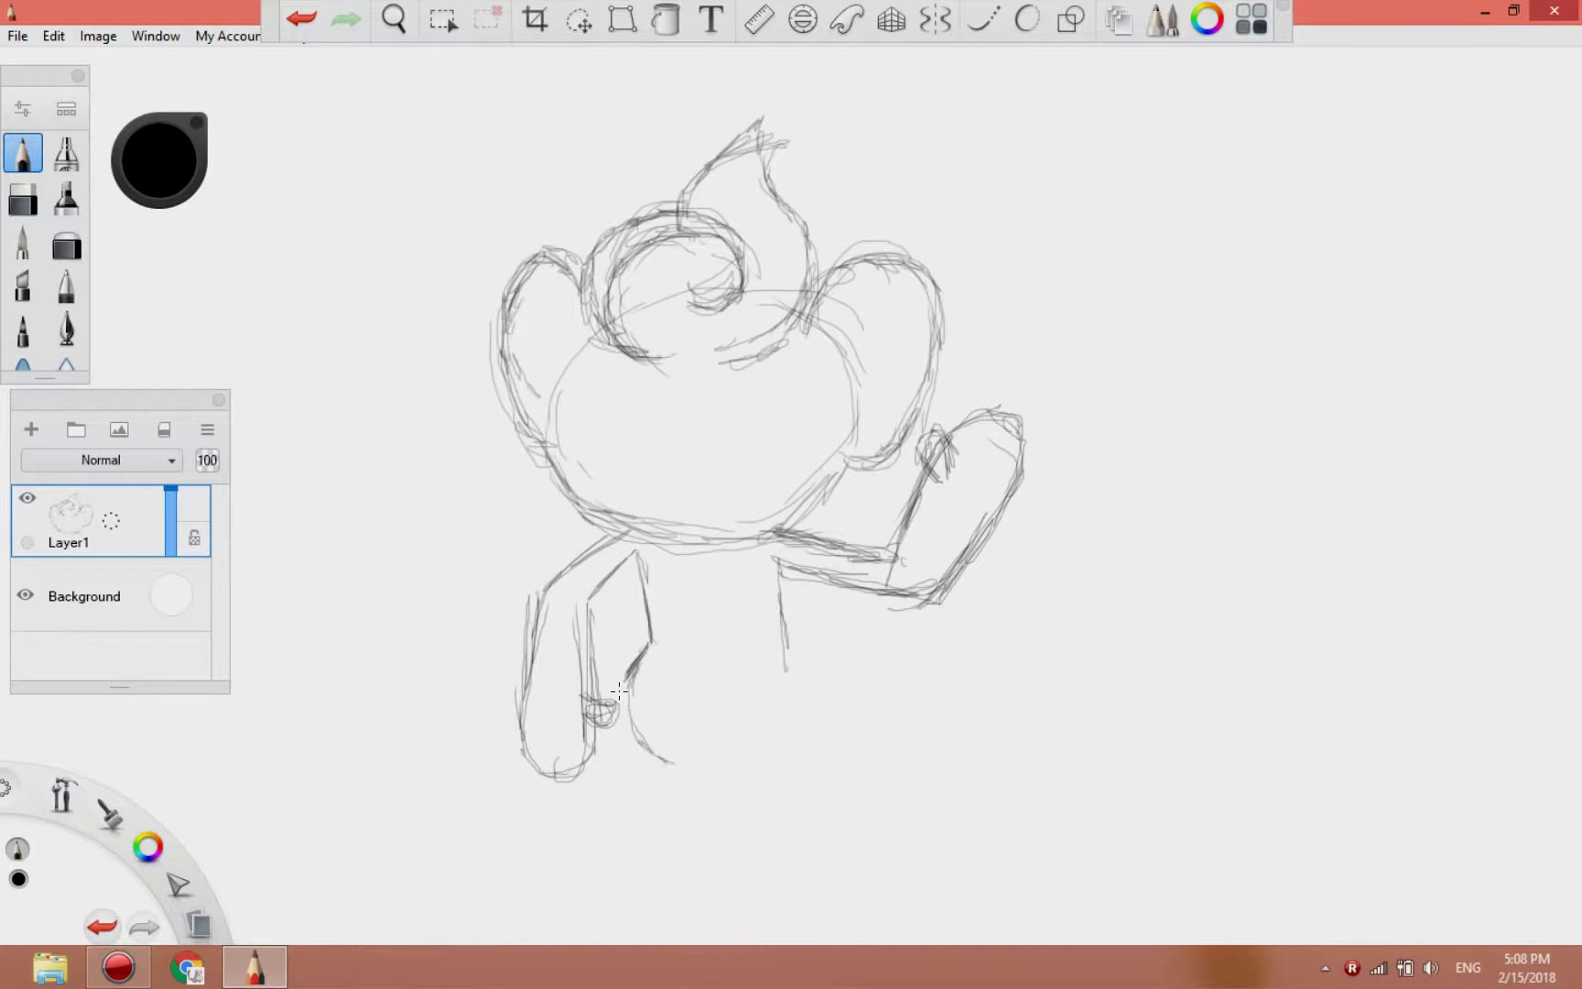
# - Sketch the narrow torso with short legs and rounded feet, plus a curved tail ending in a flame-shaped tip
pyautogui.moveTo(620, 690)
pyautogui.mouseDown()
pyautogui.moveTo(677, 687)
pyautogui.moveTo(664, 740)
pyautogui.moveTo(638, 727)
pyautogui.moveTo(653, 756)
pyautogui.moveTo(638, 769)
pyautogui.moveTo(659, 727)
pyautogui.moveTo(628, 743)
pyautogui.mouseUp()
pyautogui.moveTo(783, 638); pyautogui.dragTo(765, 570)
pyautogui.moveTo(593, 589)
pyautogui.mouseDown()
pyautogui.moveTo(655, 549)
pyautogui.moveTo(652, 646)
pyautogui.mouseUp()
pyautogui.moveTo(769, 563); pyautogui.dragTo(768, 650)
pyautogui.moveTo(769, 641)
pyautogui.mouseDown()
pyautogui.moveTo(818, 678)
pyautogui.moveTo(789, 730)
pyautogui.moveTo(807, 740)
pyautogui.moveTo(756, 694)
pyautogui.moveTo(985, 620)
pyautogui.moveTo(1004, 593)
pyautogui.mouseUp()
pyautogui.moveTo(807, 689)
pyautogui.mouseDown()
pyautogui.moveTo(993, 619)
pyautogui.moveTo(987, 579)
pyautogui.moveTo(1050, 539)
pyautogui.moveTo(1036, 607)
pyautogui.moveTo(1006, 619)
pyautogui.moveTo(1040, 590)
pyautogui.moveTo(982, 608)
pyautogui.mouseUp()
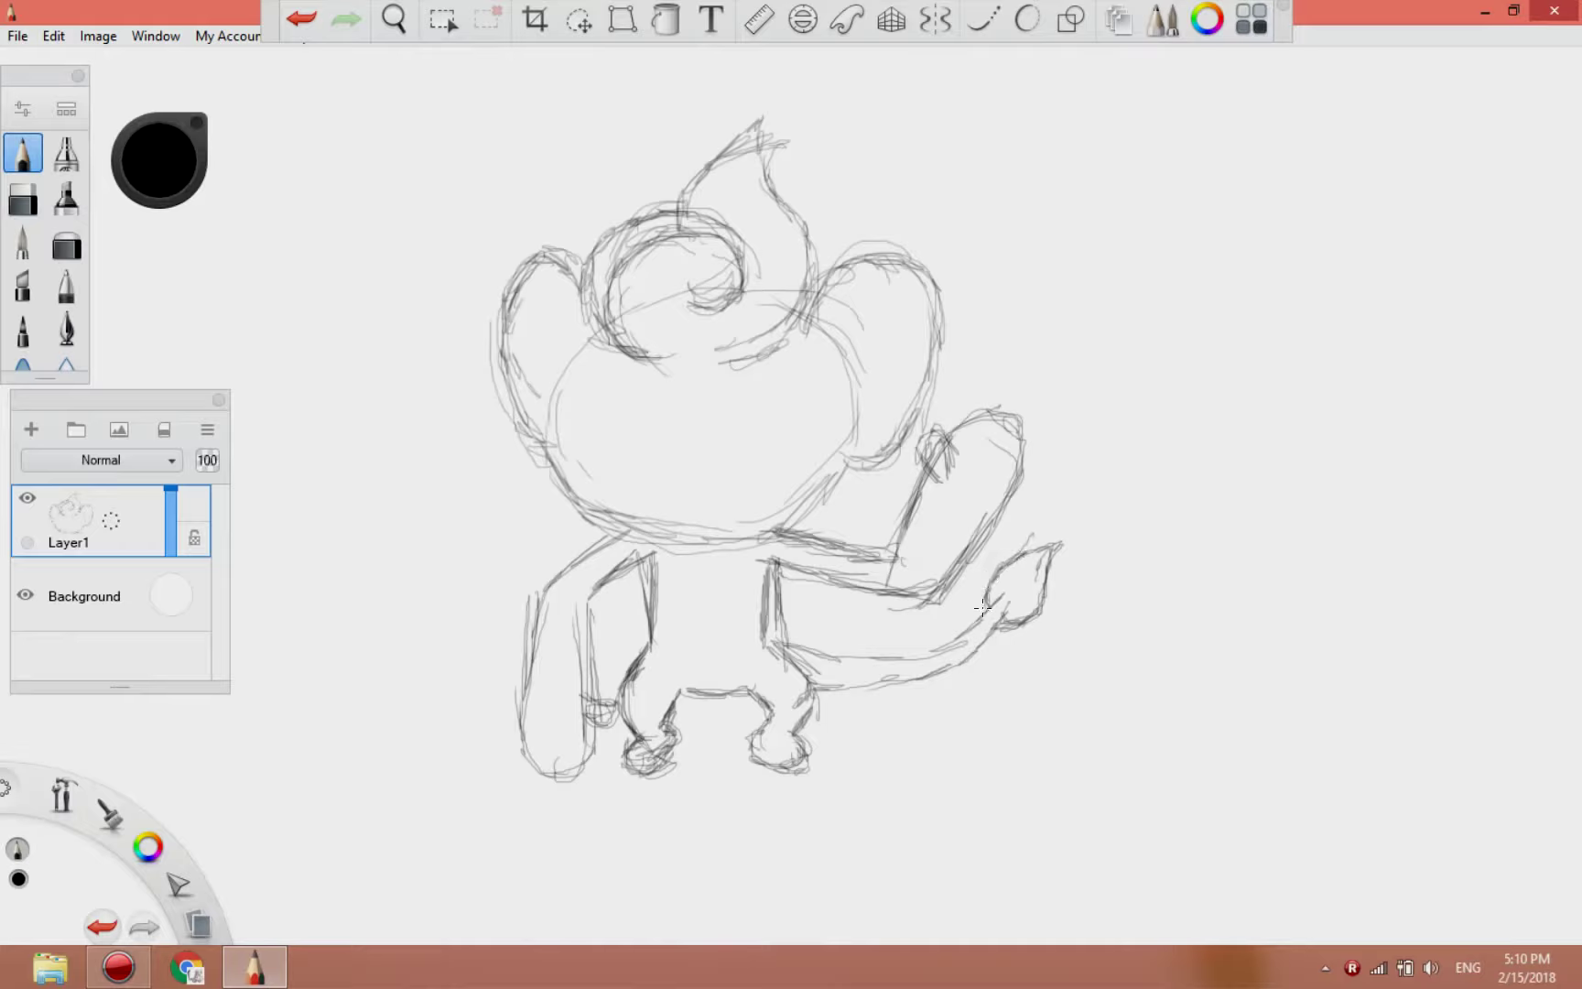
# - Sketch the flame-shaped inner outlines inside both ears
pyautogui.moveTo(582, 343)
pyautogui.mouseDown()
pyautogui.moveTo(533, 291)
pyautogui.moveTo(525, 346)
pyautogui.mouseUp()
pyautogui.moveTo(531, 332); pyautogui.dragTo(544, 423)
pyautogui.moveTo(832, 328); pyautogui.dragTo(877, 297)
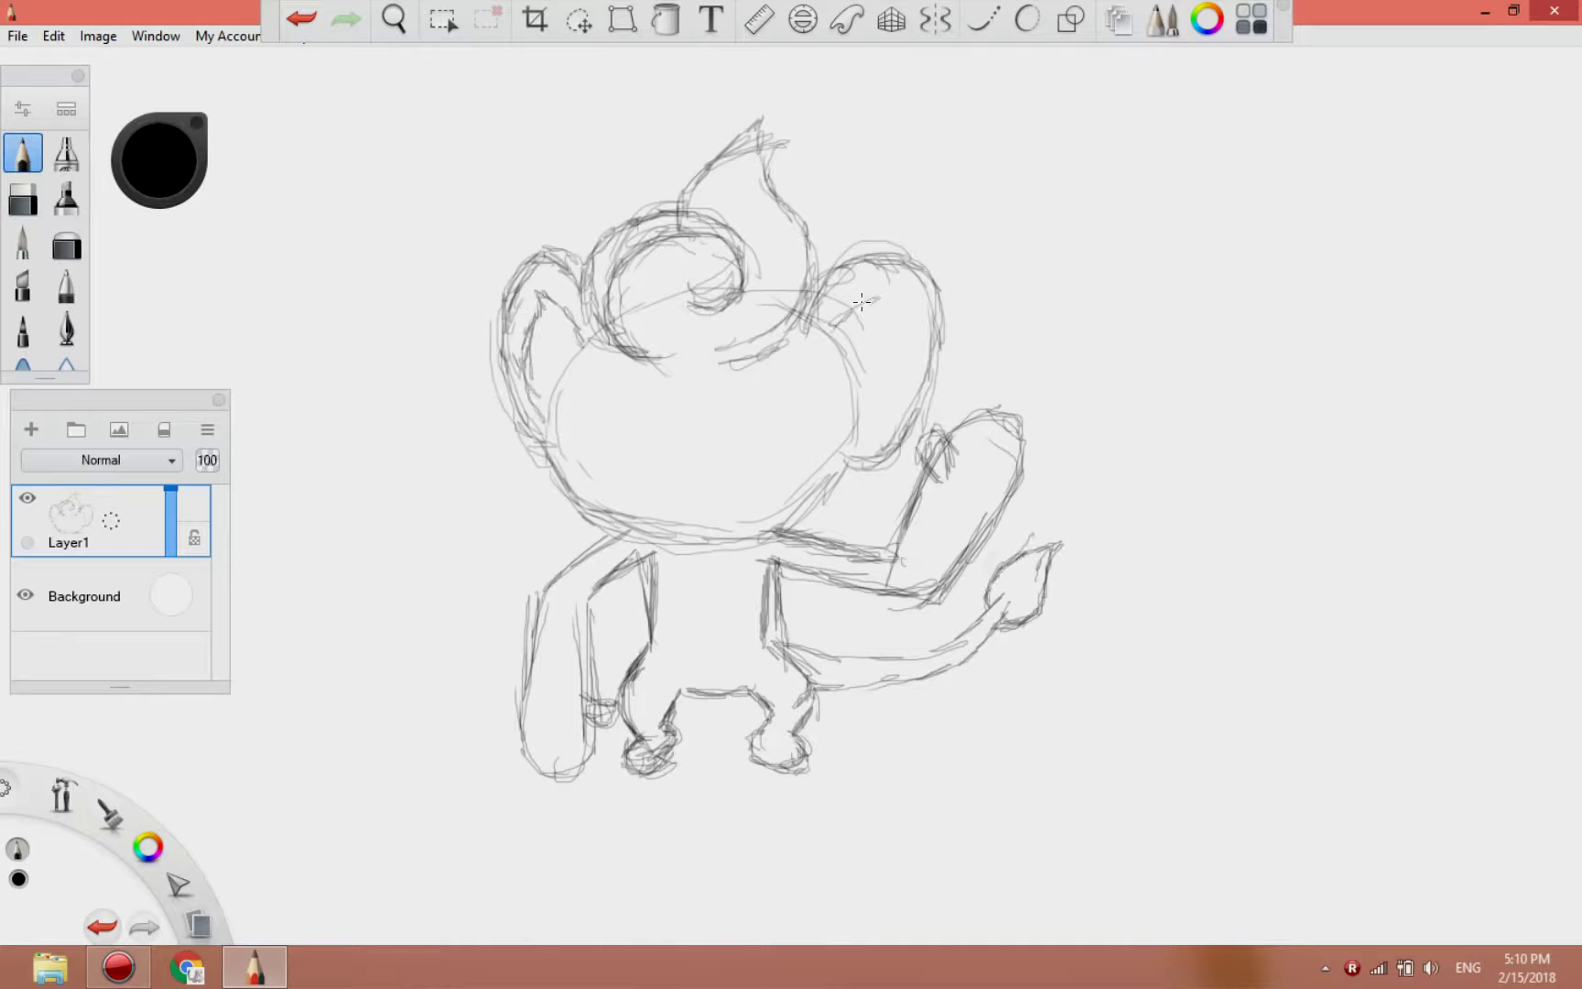
pyautogui.moveTo(883, 357)
pyautogui.mouseDown()
pyautogui.moveTo(877, 434)
pyautogui.moveTo(900, 322)
pyautogui.moveTo(872, 426)
pyautogui.mouseUp()
pyautogui.moveTo(900, 339); pyautogui.dragTo(900, 358)
pyautogui.moveTo(902, 286)
pyautogui.mouseDown()
pyautogui.moveTo(838, 346)
pyautogui.moveTo(934, 293)
pyautogui.mouseUp()
# - Sketch the face with slanted brows, two half-lidded eyes, and a rounded muzzle with a wavy smile
pyautogui.moveTo(590, 393); pyautogui.dragTo(655, 381)
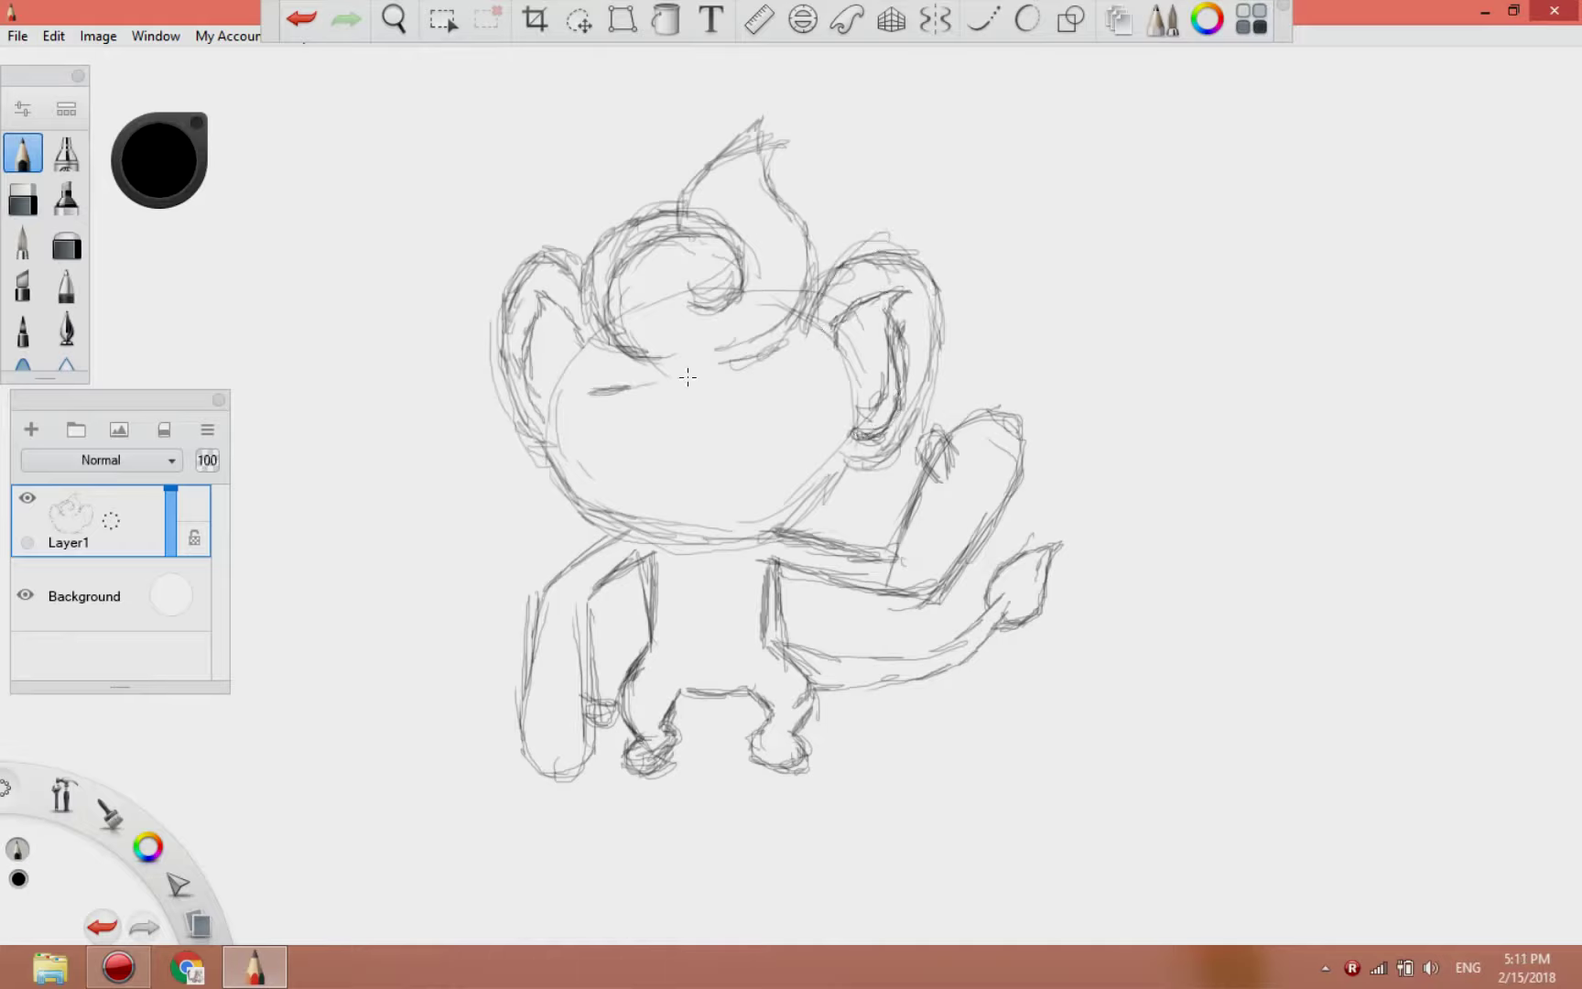
pyautogui.moveTo(759, 403)
pyautogui.mouseDown()
pyautogui.moveTo(708, 410)
pyautogui.moveTo(710, 382)
pyautogui.moveTo(733, 453)
pyautogui.mouseUp()
pyautogui.moveTo(710, 385); pyautogui.dragTo(772, 401)
pyautogui.moveTo(714, 403)
pyautogui.mouseDown()
pyautogui.moveTo(751, 463)
pyautogui.moveTo(732, 463)
pyautogui.mouseUp()
pyautogui.moveTo(655, 379)
pyautogui.mouseDown()
pyautogui.moveTo(604, 393)
pyautogui.moveTo(597, 458)
pyautogui.moveTo(639, 442)
pyautogui.moveTo(762, 492)
pyautogui.mouseUp()
pyautogui.moveTo(652, 439)
pyautogui.mouseDown()
pyautogui.moveTo(719, 438)
pyautogui.moveTo(814, 501)
pyautogui.mouseUp()
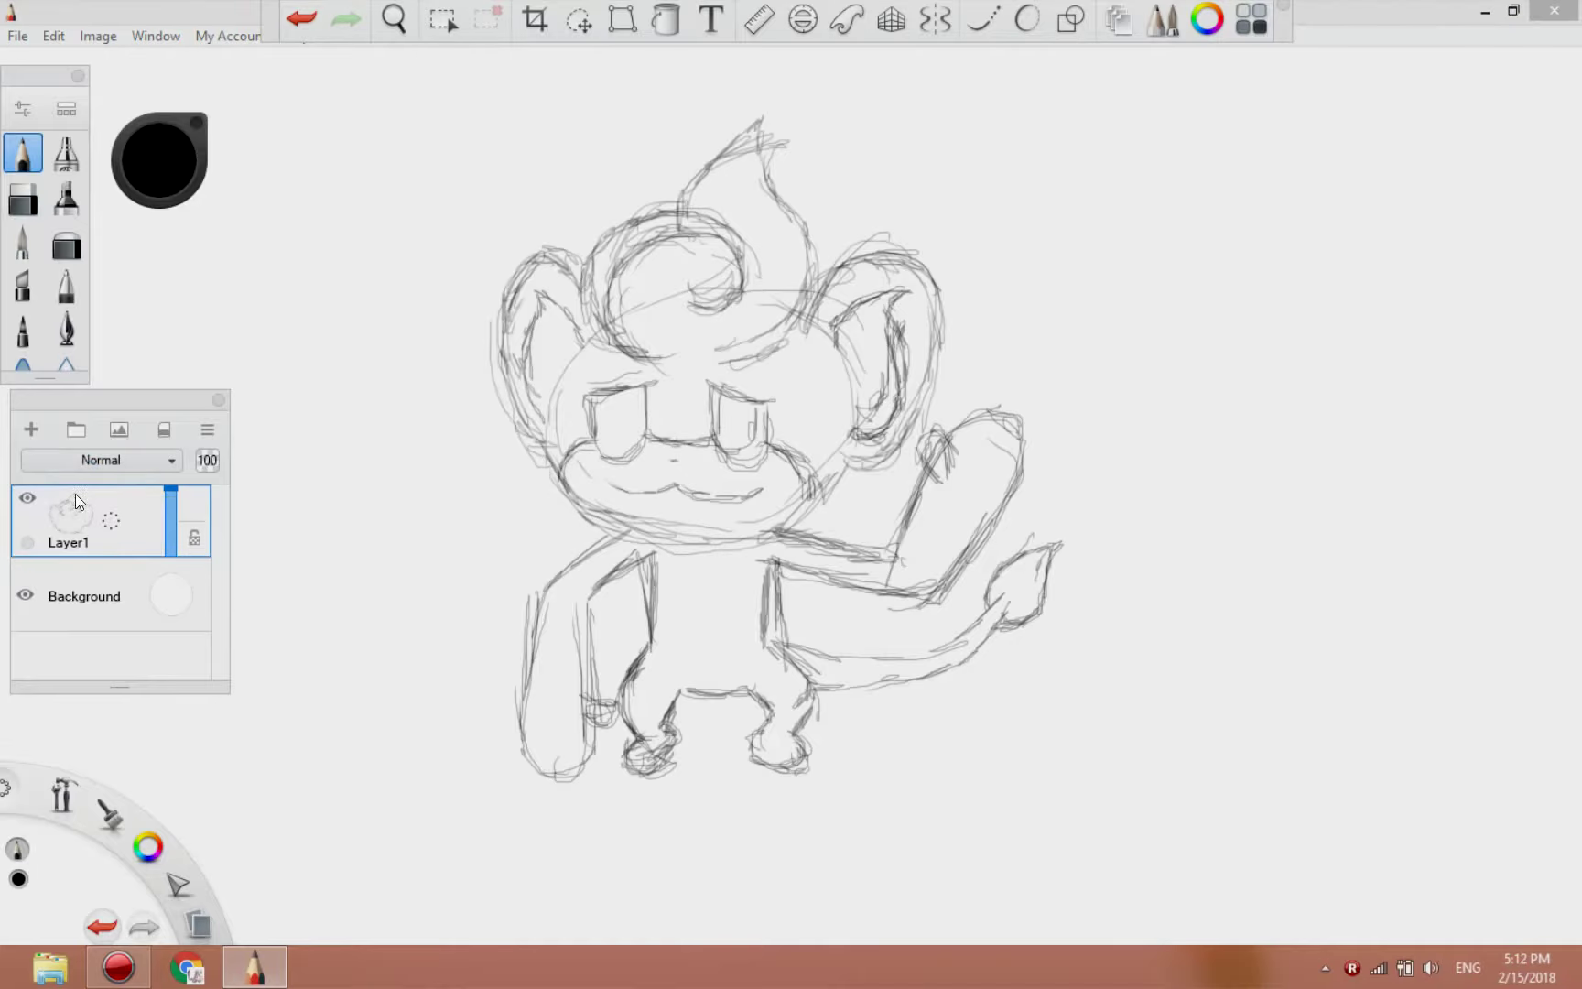
# - Add a new layer above the sketch and ink the curled flame-shaped hair and the first ear in solid black
pyautogui.click(31, 429)
pyautogui.click(23, 243)
pyautogui.moveTo(609, 347)
pyautogui.mouseDown()
pyautogui.moveTo(620, 217)
pyautogui.moveTo(738, 265)
pyautogui.moveTo(691, 291)
pyautogui.mouseUp()
pyautogui.moveTo(675, 206)
pyautogui.mouseDown()
pyautogui.moveTo(757, 134)
pyautogui.moveTo(813, 281)
pyautogui.moveTo(736, 374)
pyautogui.mouseUp()
pyautogui.moveTo(582, 264)
pyautogui.mouseDown()
pyautogui.moveTo(518, 267)
pyautogui.moveTo(499, 374)
pyautogui.moveTo(548, 444)
pyautogui.mouseUp()
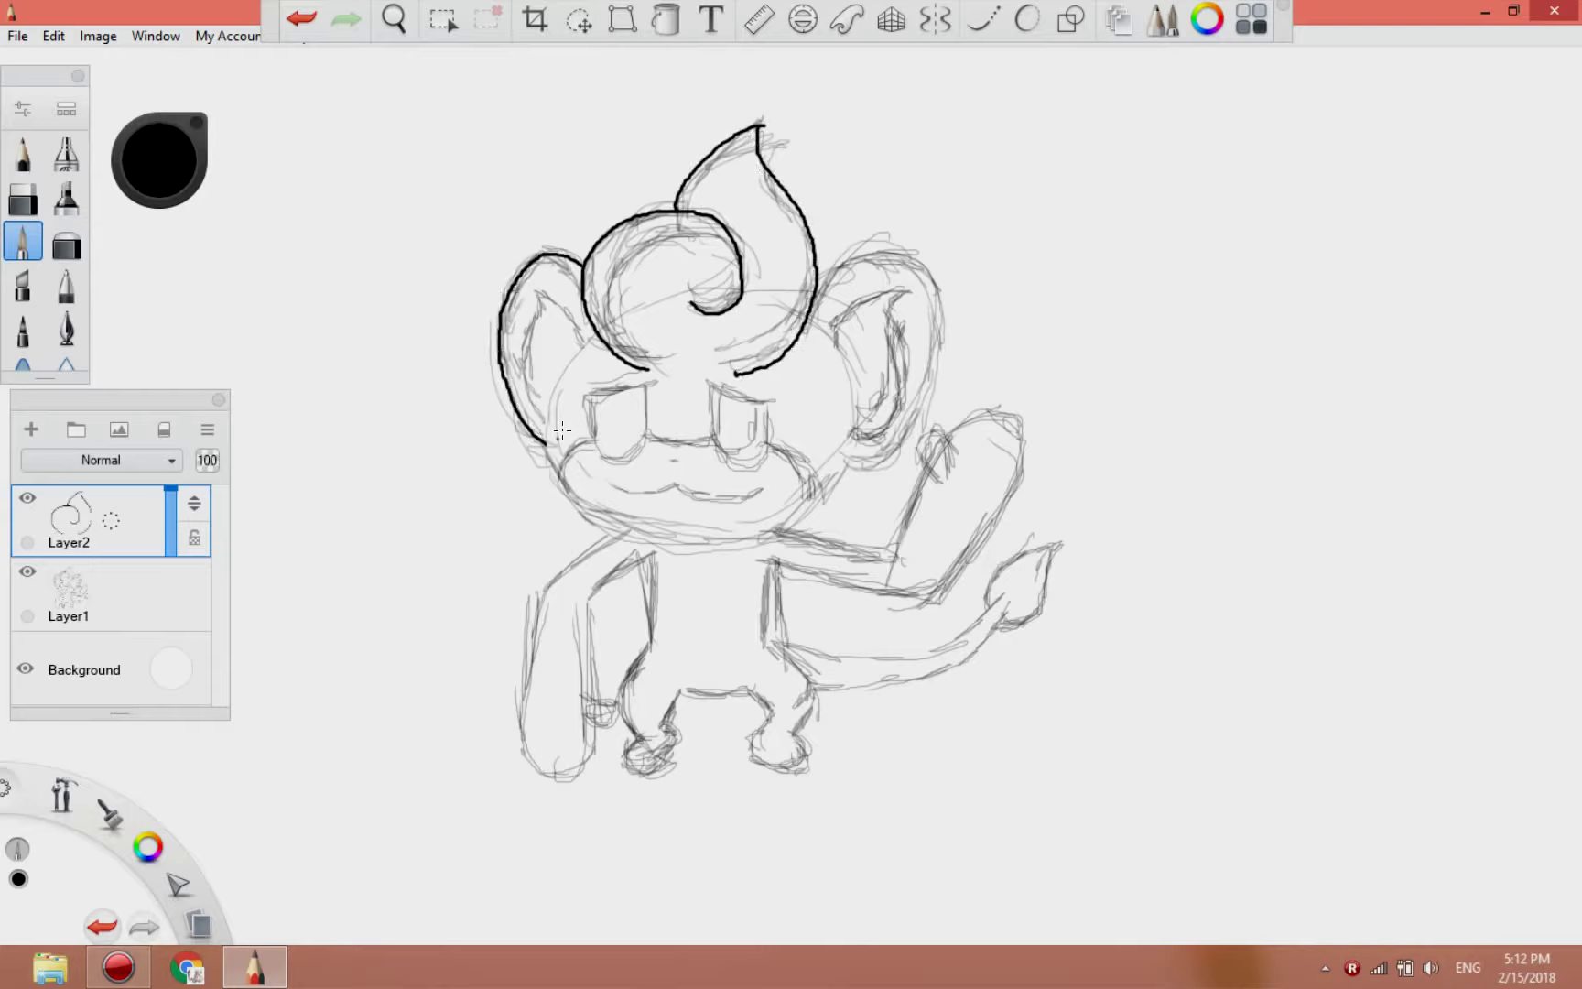
# - Ink the head outline down both sides and around the chin, along with the second ear
pyautogui.moveTo(591, 337)
pyautogui.mouseDown()
pyautogui.moveTo(549, 466)
pyautogui.moveTo(618, 531)
pyautogui.mouseUp()
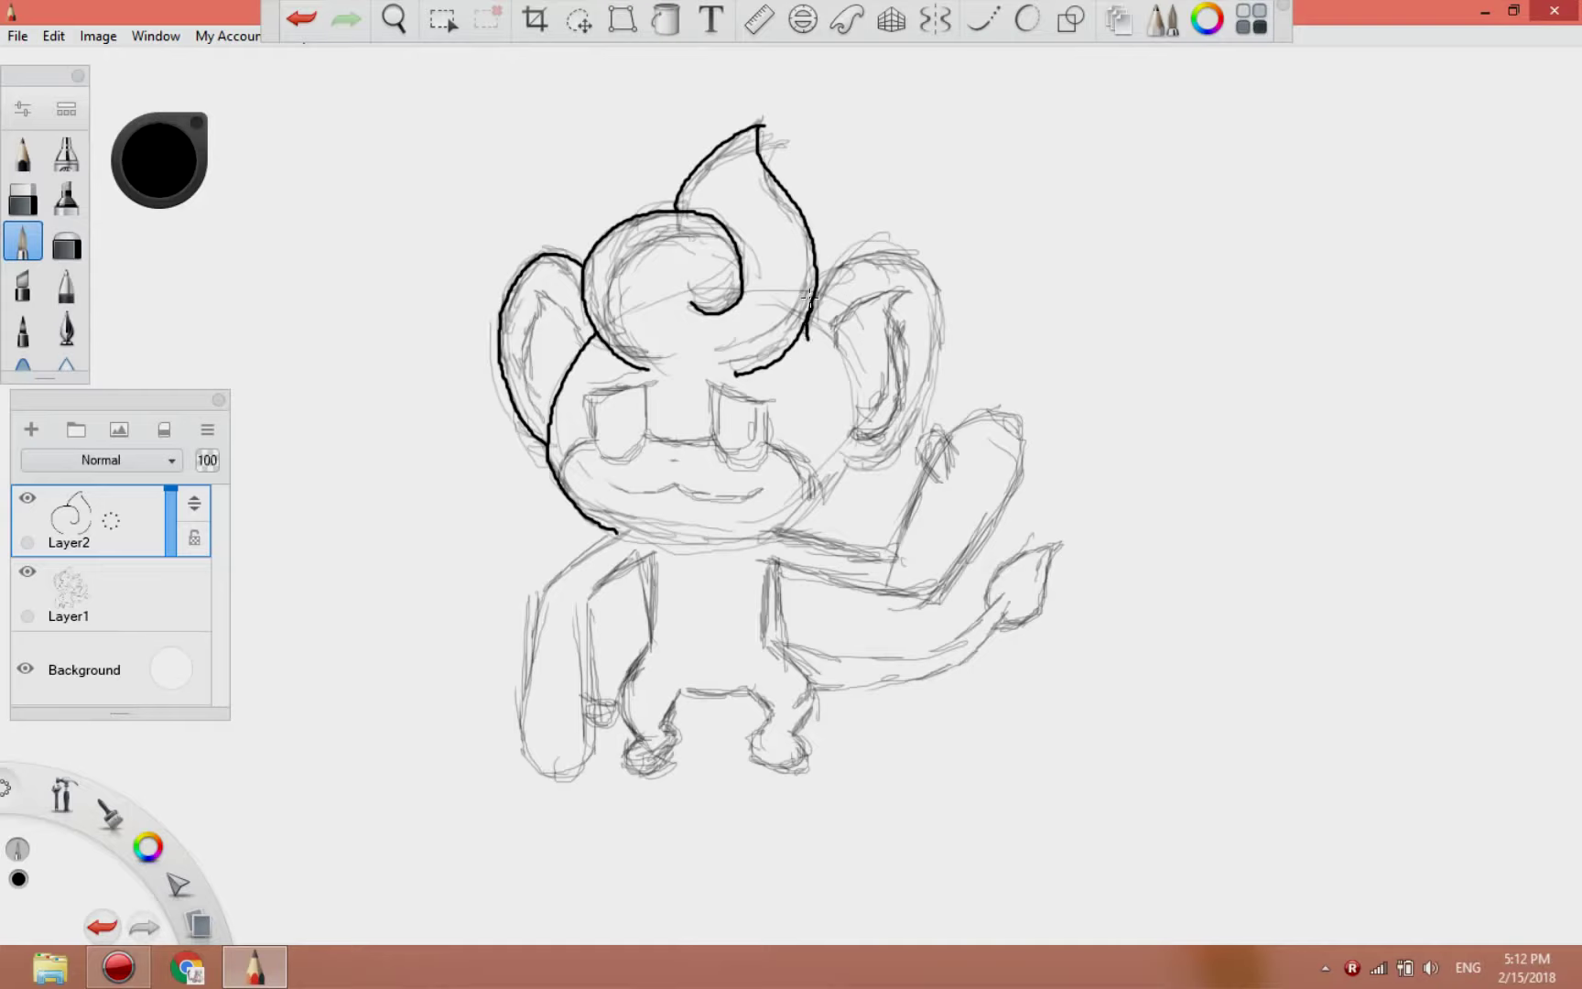
pyautogui.moveTo(809, 297)
pyautogui.mouseDown()
pyautogui.moveTo(889, 249)
pyautogui.moveTo(910, 270)
pyautogui.moveTo(857, 463)
pyautogui.mouseUp()
pyautogui.hotkey('ctrl', 'z')
pyautogui.moveTo(806, 331)
pyautogui.mouseDown()
pyautogui.moveTo(887, 240)
pyautogui.moveTo(930, 384)
pyautogui.moveTo(847, 463)
pyautogui.mouseUp()
pyautogui.moveTo(602, 524)
pyautogui.mouseDown()
pyautogui.moveTo(729, 538)
pyautogui.moveTo(850, 464)
pyautogui.mouseUp()
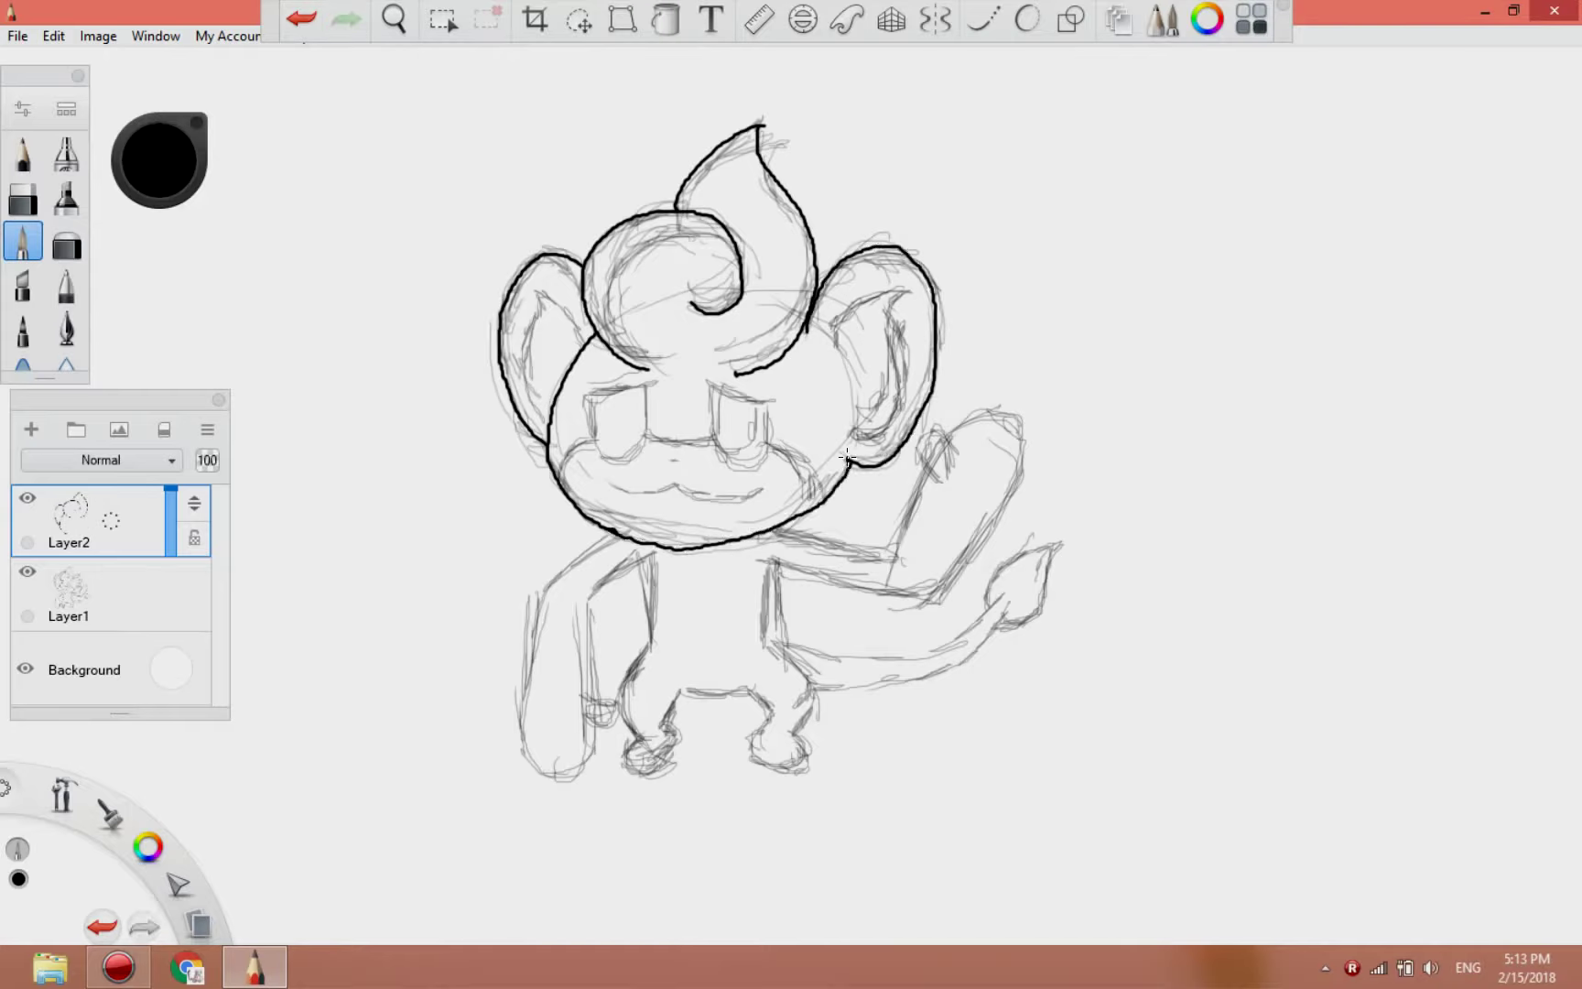
pyautogui.hotkey('ctrl', 'z')
pyautogui.moveTo(617, 531)
pyautogui.mouseDown()
pyautogui.moveTo(757, 535)
pyautogui.moveTo(847, 458)
pyautogui.mouseUp()
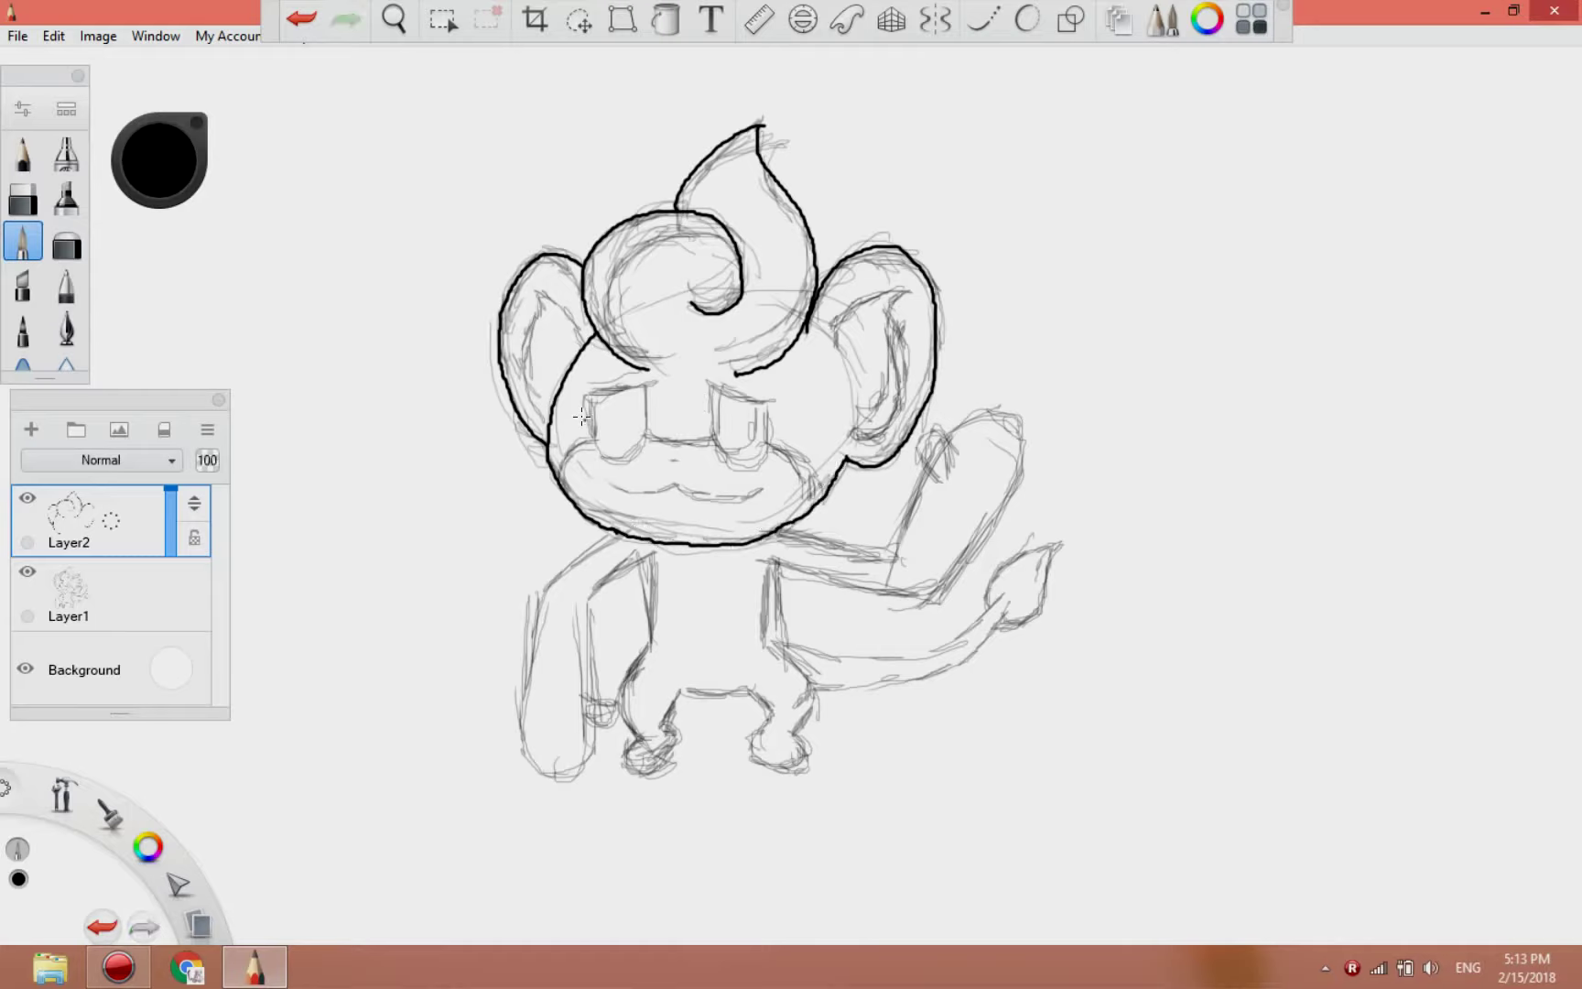
# - Ink both eyes with their slanted upper lids and the short line joining them across the nose bridge
pyautogui.moveTo(580, 400)
pyautogui.mouseDown()
pyautogui.moveTo(637, 380)
pyautogui.moveTo(584, 439)
pyautogui.moveTo(647, 426)
pyautogui.mouseUp()
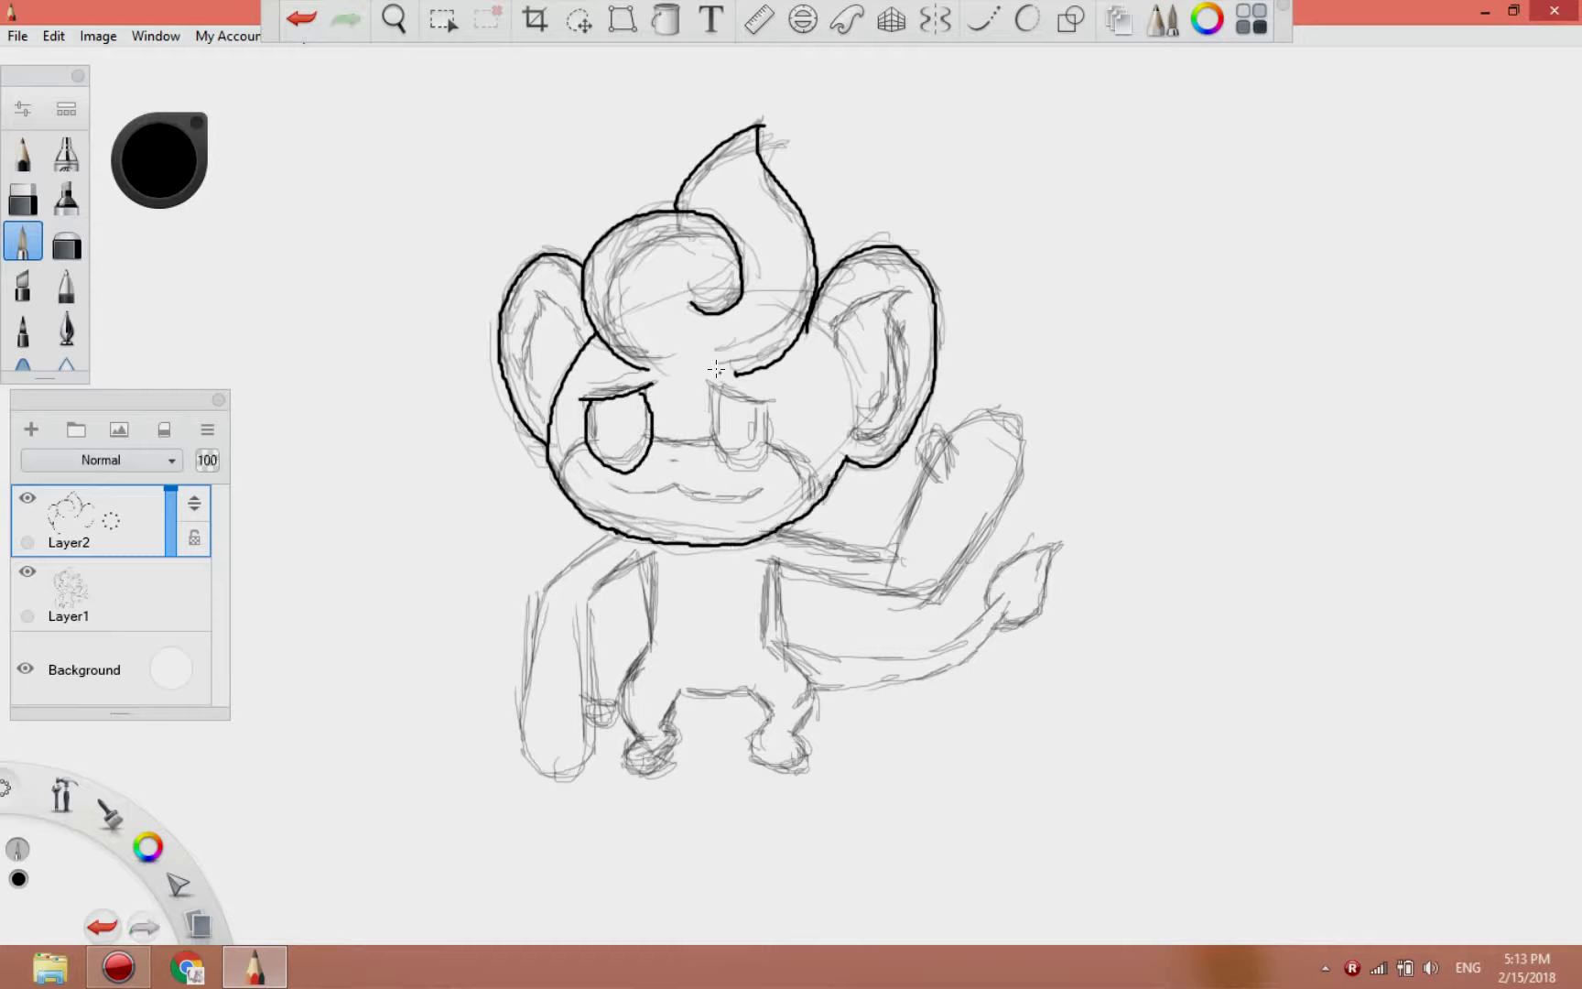
pyautogui.moveTo(708, 381)
pyautogui.mouseDown()
pyautogui.moveTo(787, 405)
pyautogui.moveTo(769, 403)
pyautogui.mouseUp()
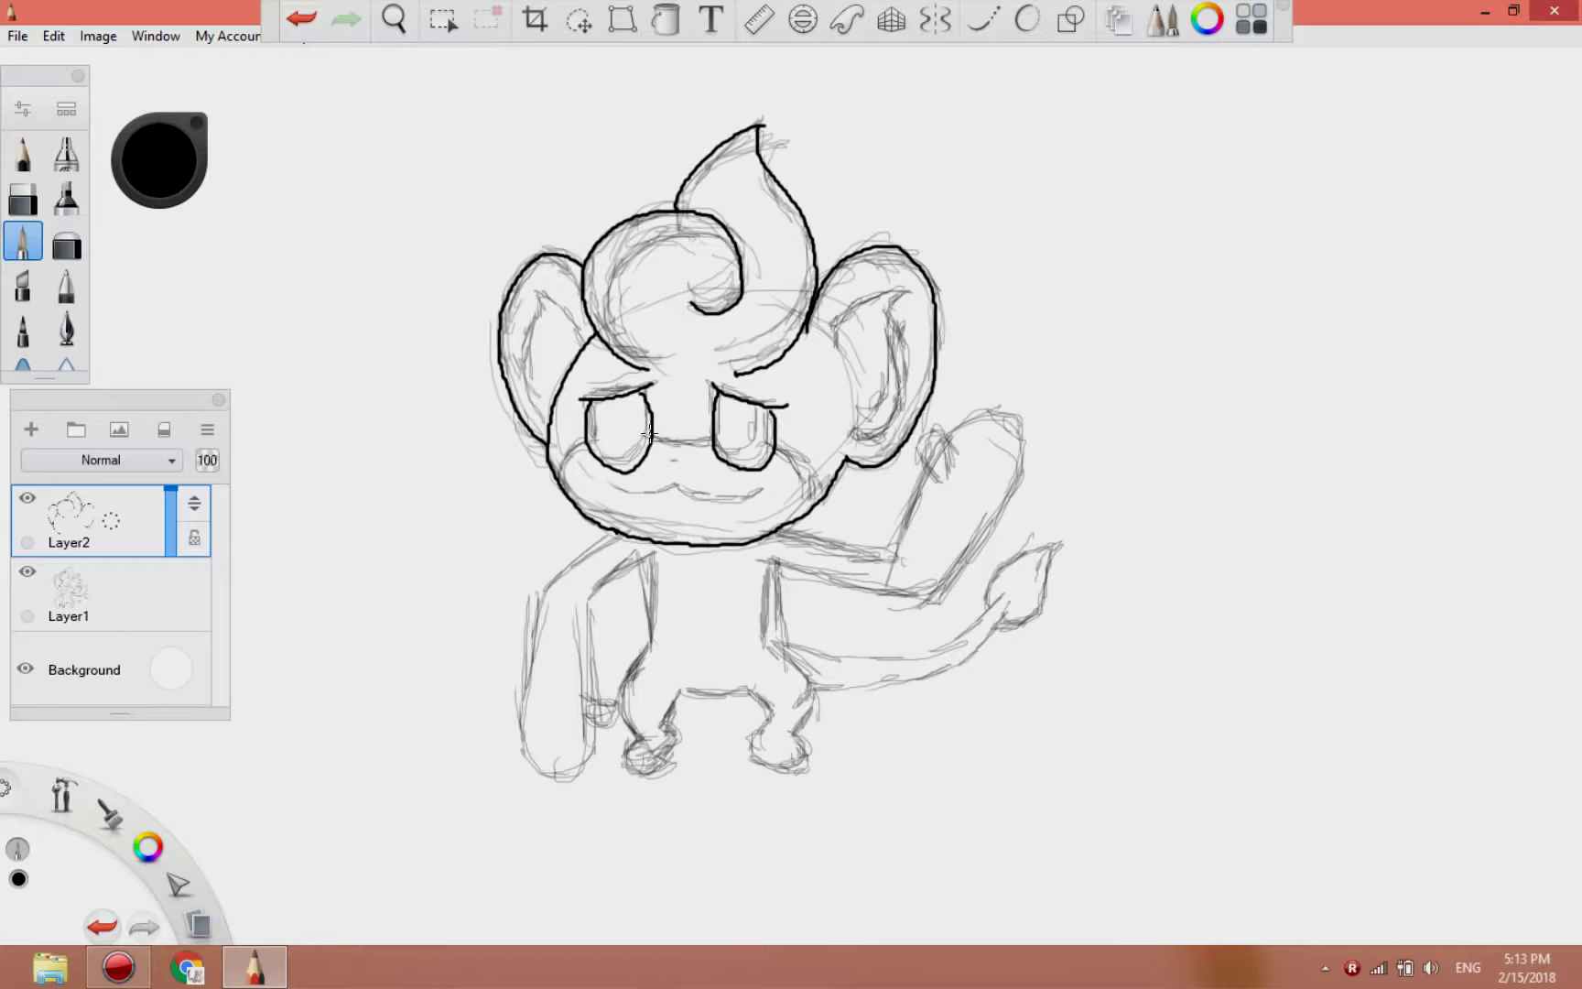
pyautogui.moveTo(650, 434); pyautogui.dragTo(712, 440)
# - Ink the wavy smile, the nose and the muzzle outline, briefly hiding Layer1 to check the line art
pyautogui.moveTo(603, 496); pyautogui.dragTo(760, 494)
pyautogui.hotkey('ctrl', 'z')
pyautogui.moveTo(602, 483)
pyautogui.mouseDown()
pyautogui.moveTo(682, 481)
pyautogui.moveTo(615, 495)
pyautogui.moveTo(714, 508)
pyautogui.moveTo(761, 493)
pyautogui.mouseUp()
pyautogui.hotkey('ctrl', 'z')
pyautogui.click(27, 573)
pyautogui.click(28, 572)
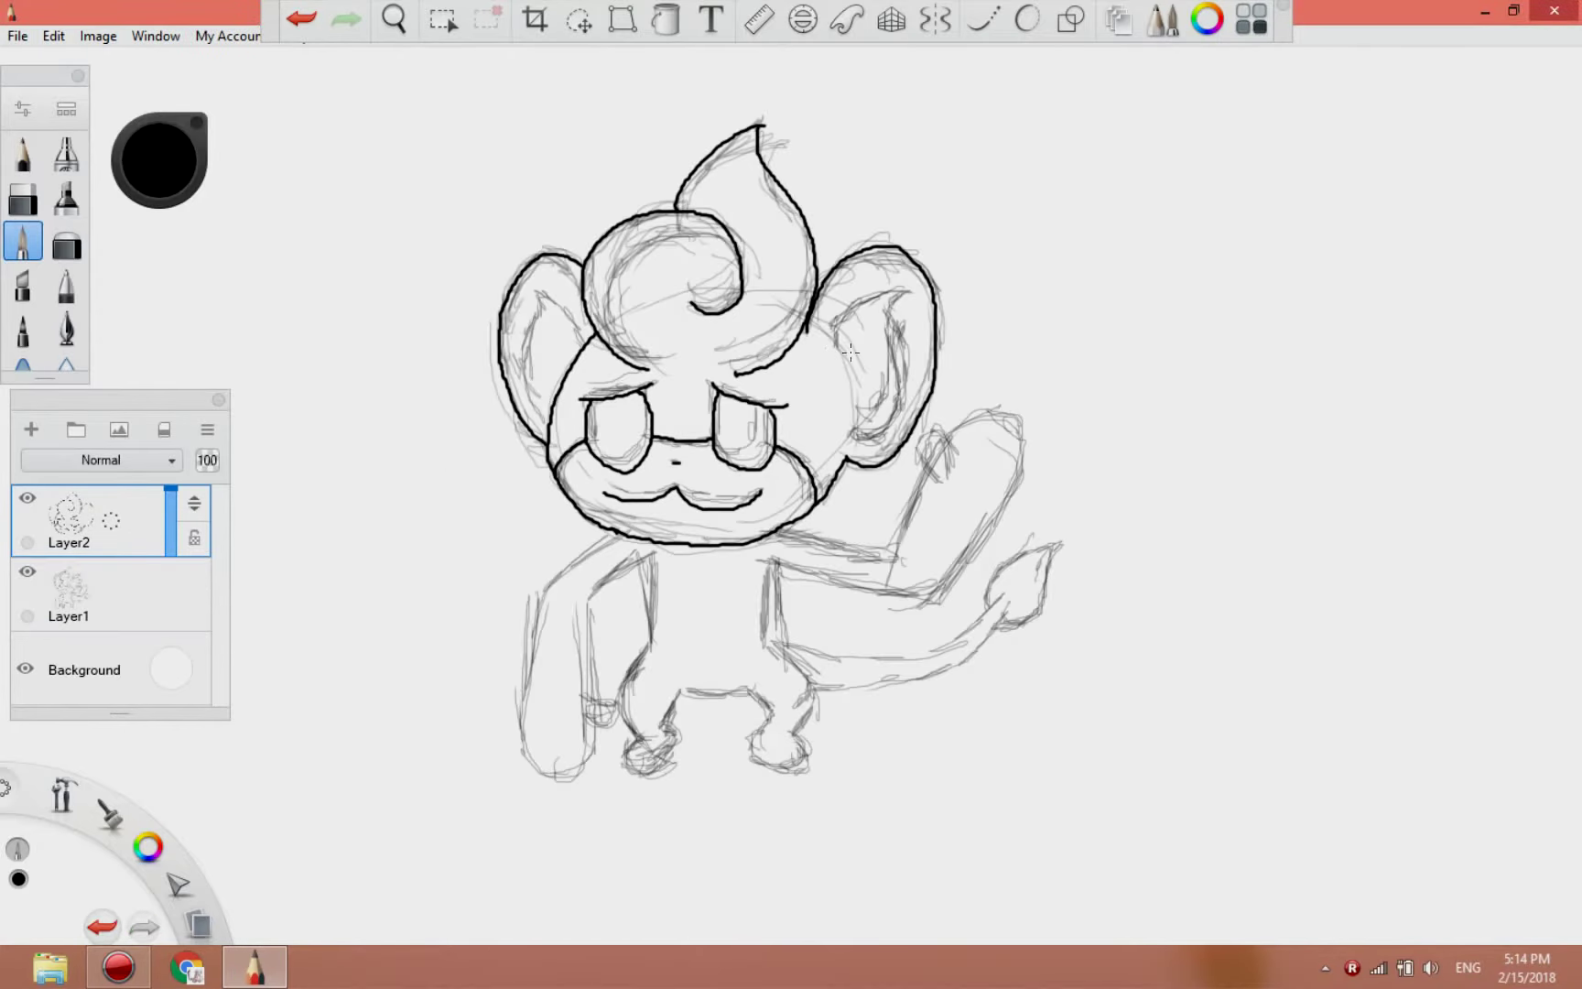
# - Ink the flame-shaped inner outlines of both ears
pyautogui.moveTo(830, 347)
pyautogui.mouseDown()
pyautogui.moveTo(856, 433)
pyautogui.moveTo(904, 391)
pyautogui.moveTo(889, 325)
pyautogui.moveTo(849, 301)
pyautogui.mouseUp()
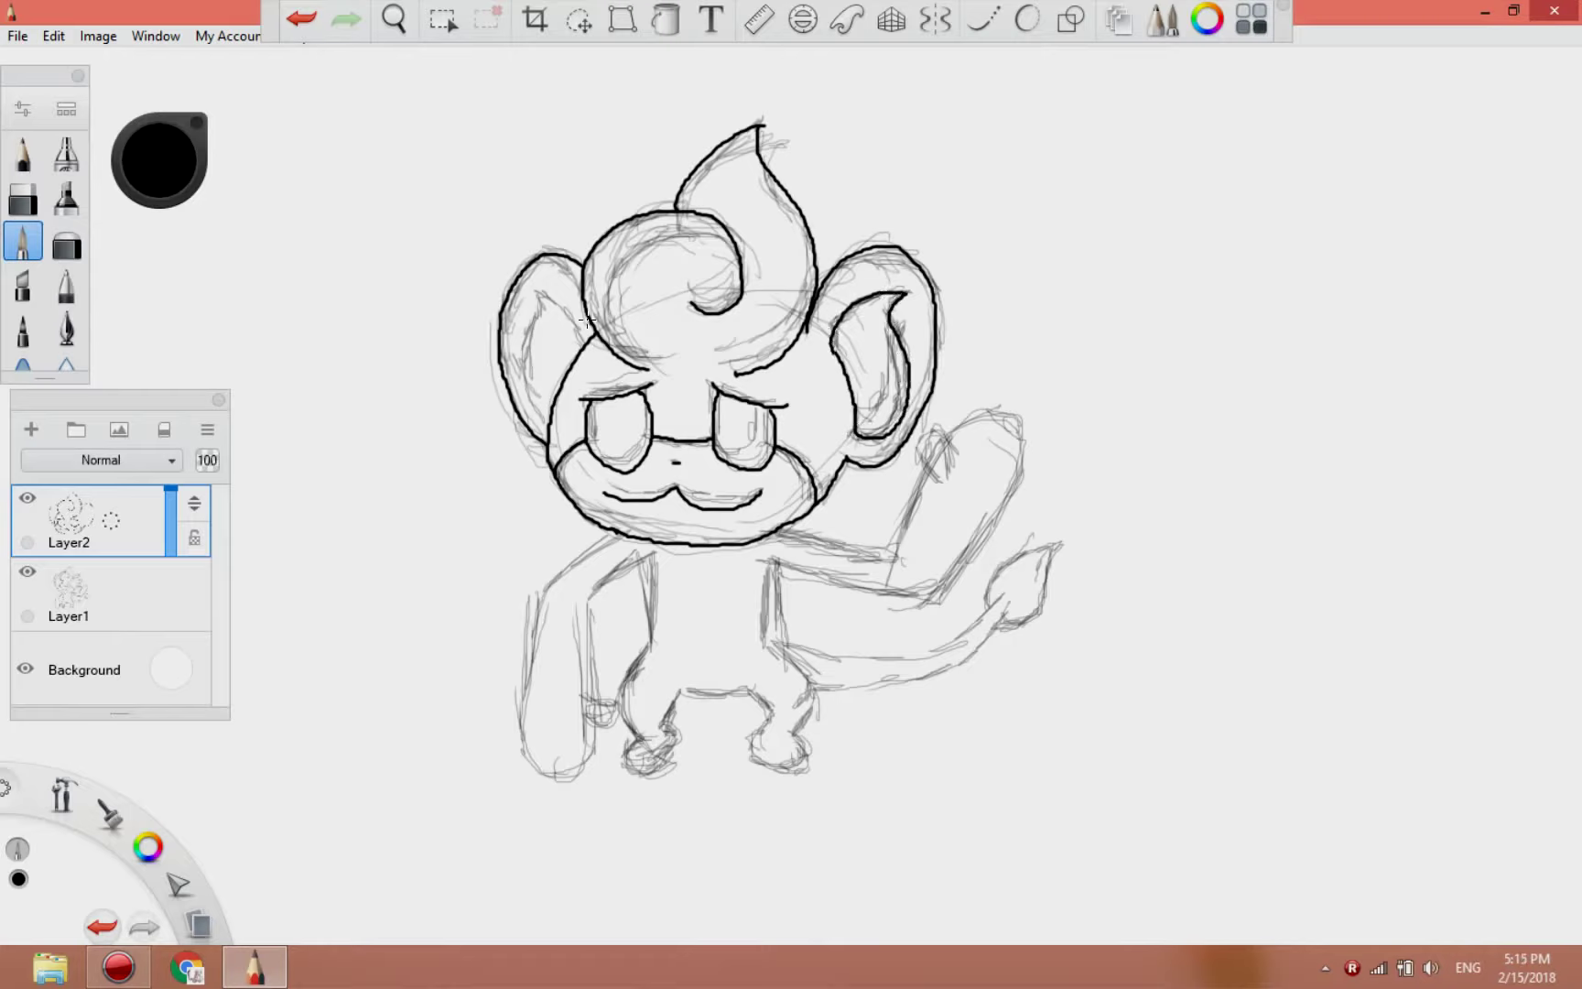
pyautogui.hotkey('ctrl', 'z')
pyautogui.moveTo(537, 286)
pyautogui.mouseDown()
pyautogui.moveTo(522, 322)
pyautogui.moveTo(539, 416)
pyautogui.mouseUp()
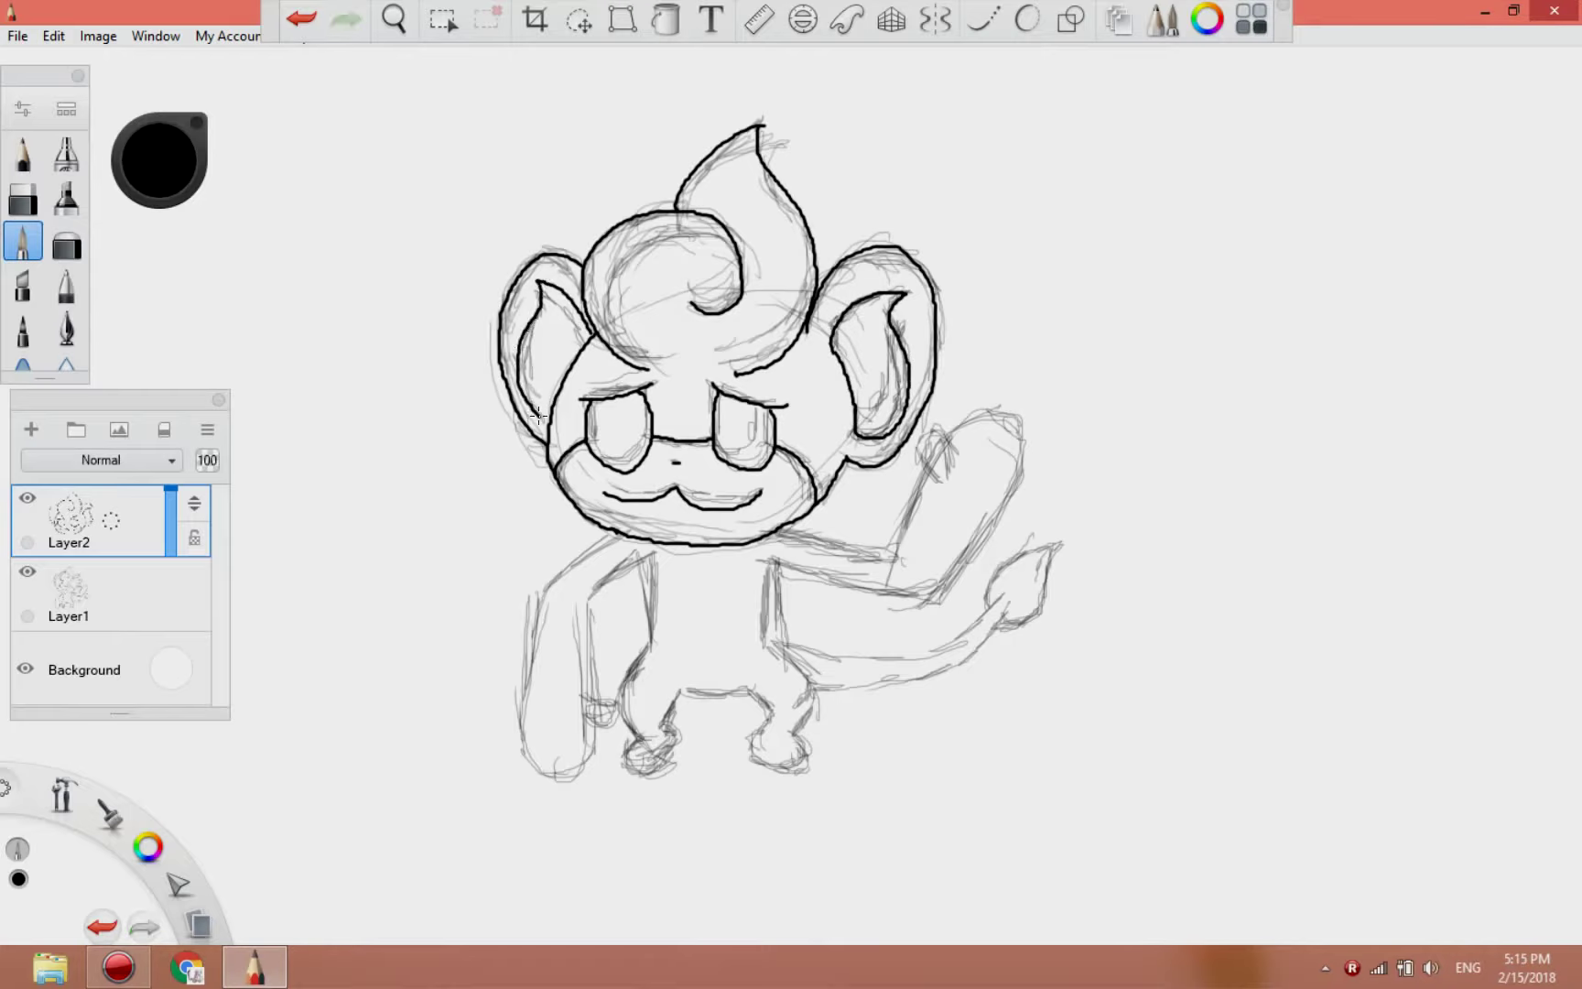
pyautogui.moveTo(539, 280)
pyautogui.mouseDown()
pyautogui.moveTo(521, 363)
pyautogui.moveTo(546, 411)
pyautogui.mouseUp()
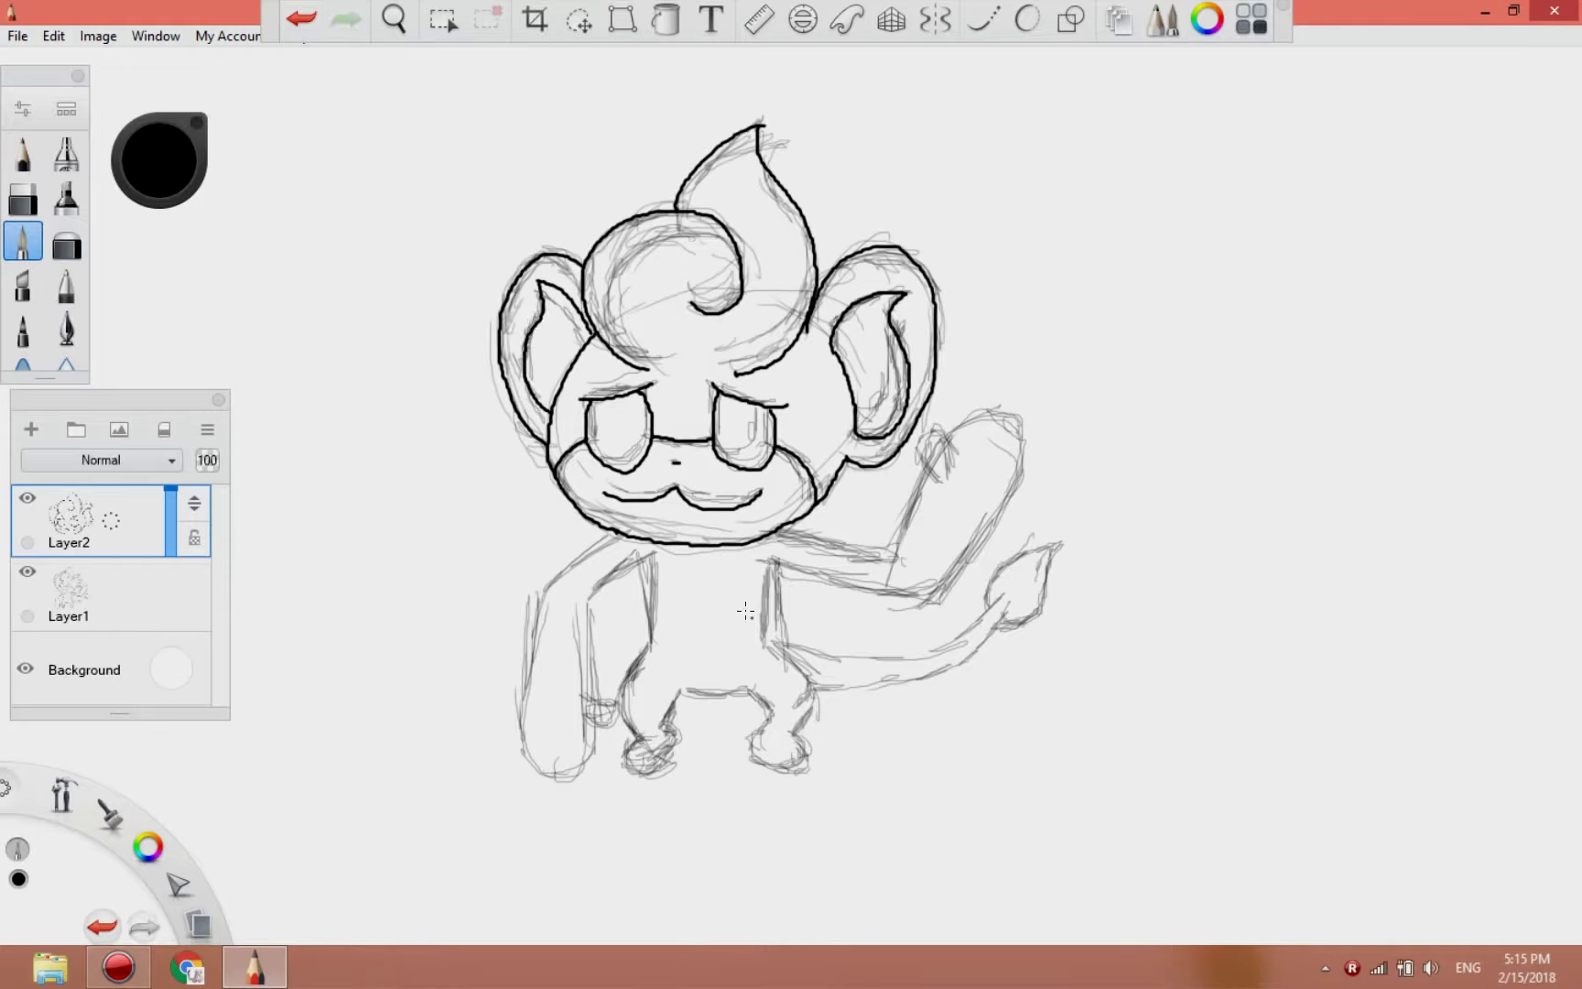
pyautogui.moveTo(774, 565); pyautogui.dragTo(763, 637)
pyautogui.moveTo(653, 555); pyautogui.dragTo(653, 612)
pyautogui.moveTo(763, 637)
pyautogui.mouseDown()
pyautogui.moveTo(813, 709)
pyautogui.moveTo(799, 731)
pyautogui.mouseUp()
pyautogui.hotkey('ctrl', 'z')
pyautogui.hotkey('ctrl', 'z')
pyautogui.hotkey('ctrl', 'z')
# - Ink both sides of the torso and the outer curve of the leg on the tail side
pyautogui.moveTo(770, 563); pyautogui.dragTo(762, 619)
pyautogui.moveTo(654, 553); pyautogui.dragTo(658, 609)
pyautogui.moveTo(764, 612)
pyautogui.mouseDown()
pyautogui.moveTo(806, 701)
pyautogui.moveTo(796, 736)
pyautogui.moveTo(789, 652)
pyautogui.moveTo(795, 736)
pyautogui.mouseUp()
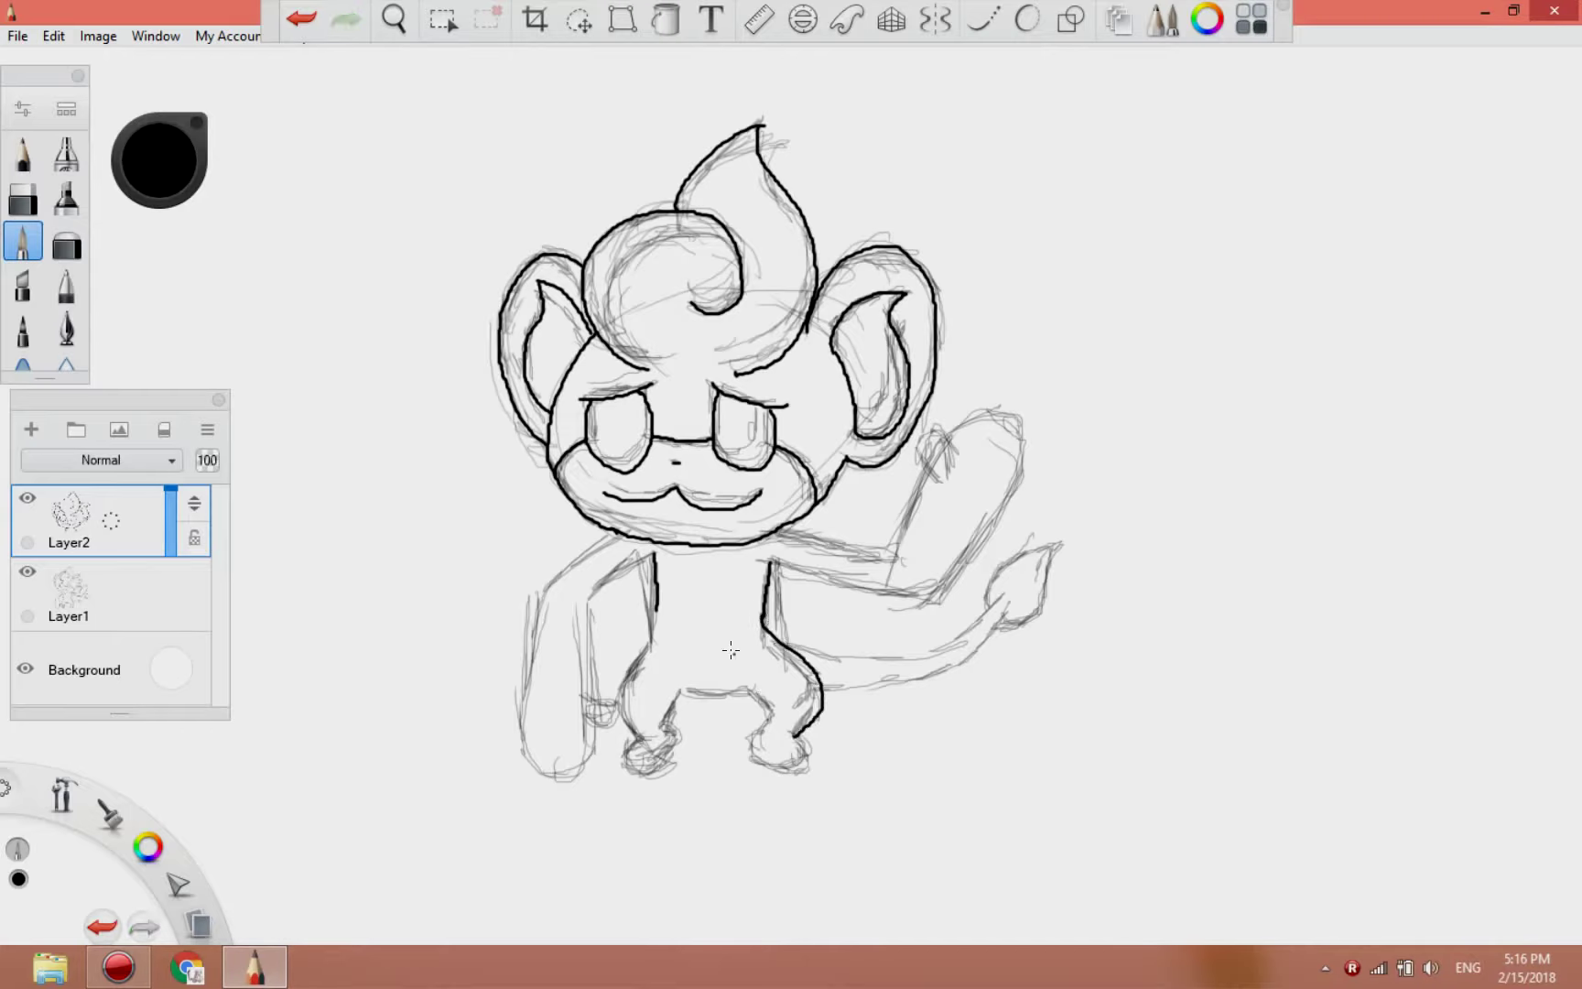
pyautogui.moveTo(652, 605)
pyautogui.mouseDown()
pyautogui.moveTo(615, 698)
pyautogui.moveTo(661, 731)
pyautogui.moveTo(640, 740)
pyautogui.moveTo(683, 738)
pyautogui.moveTo(641, 740)
pyautogui.moveTo(669, 763)
pyautogui.moveTo(673, 726)
pyautogui.mouseUp()
pyautogui.click(289, 28)
pyautogui.click(302, 24)
pyautogui.click(302, 20)
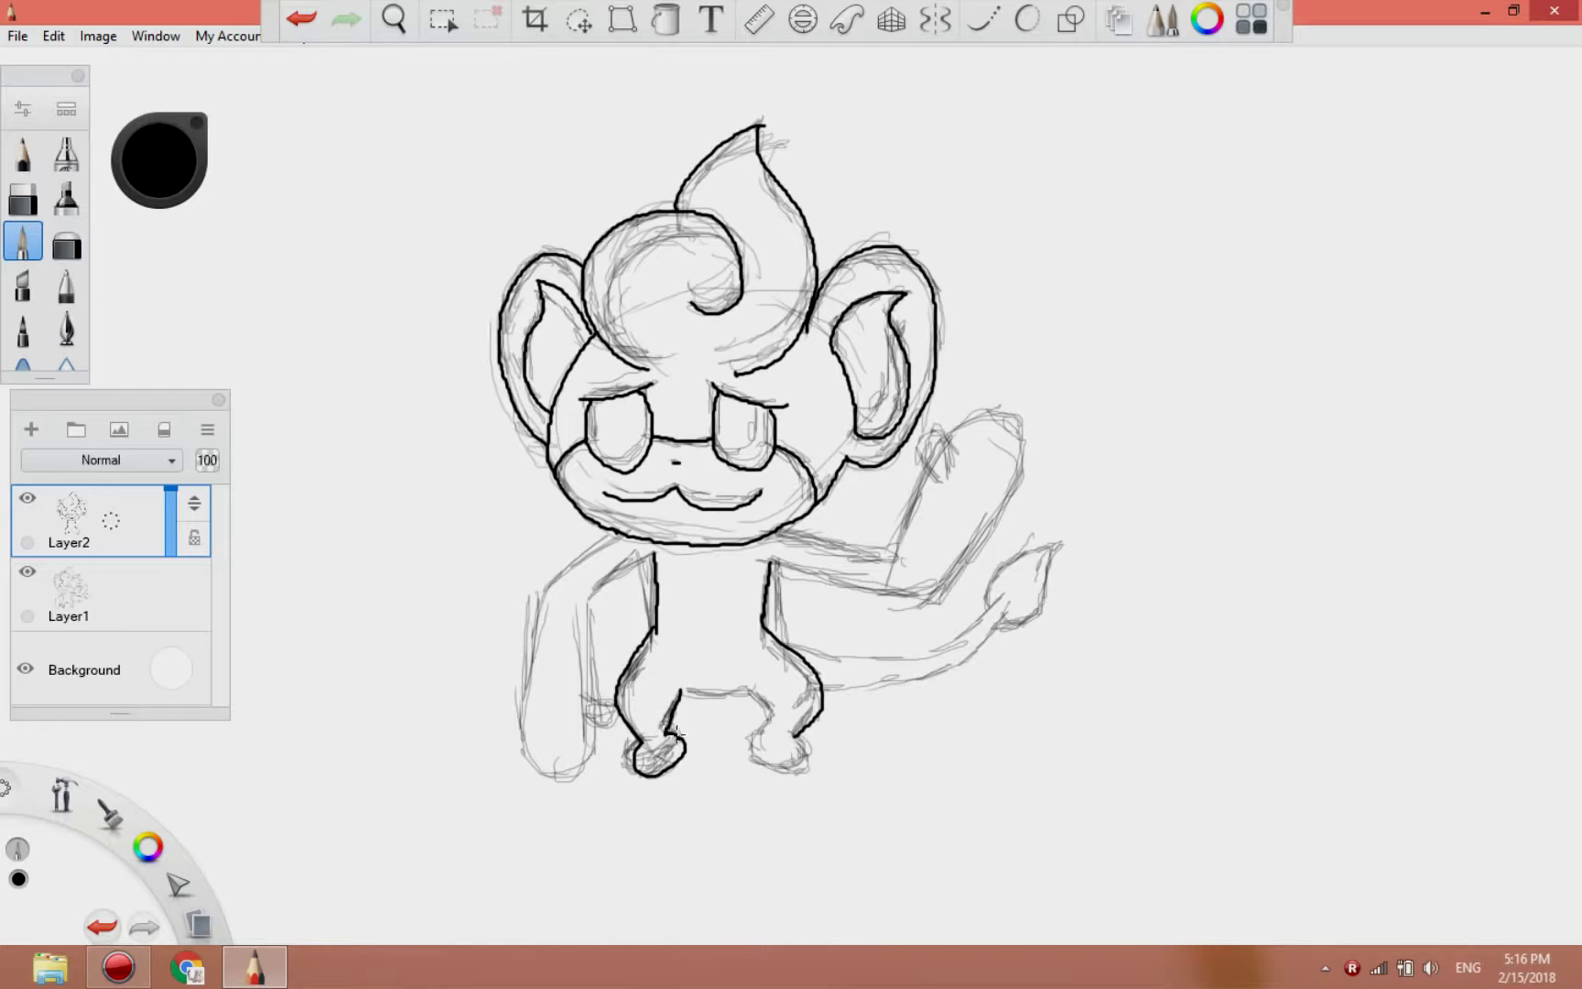
pyautogui.hotkey('ctrl', 'z')
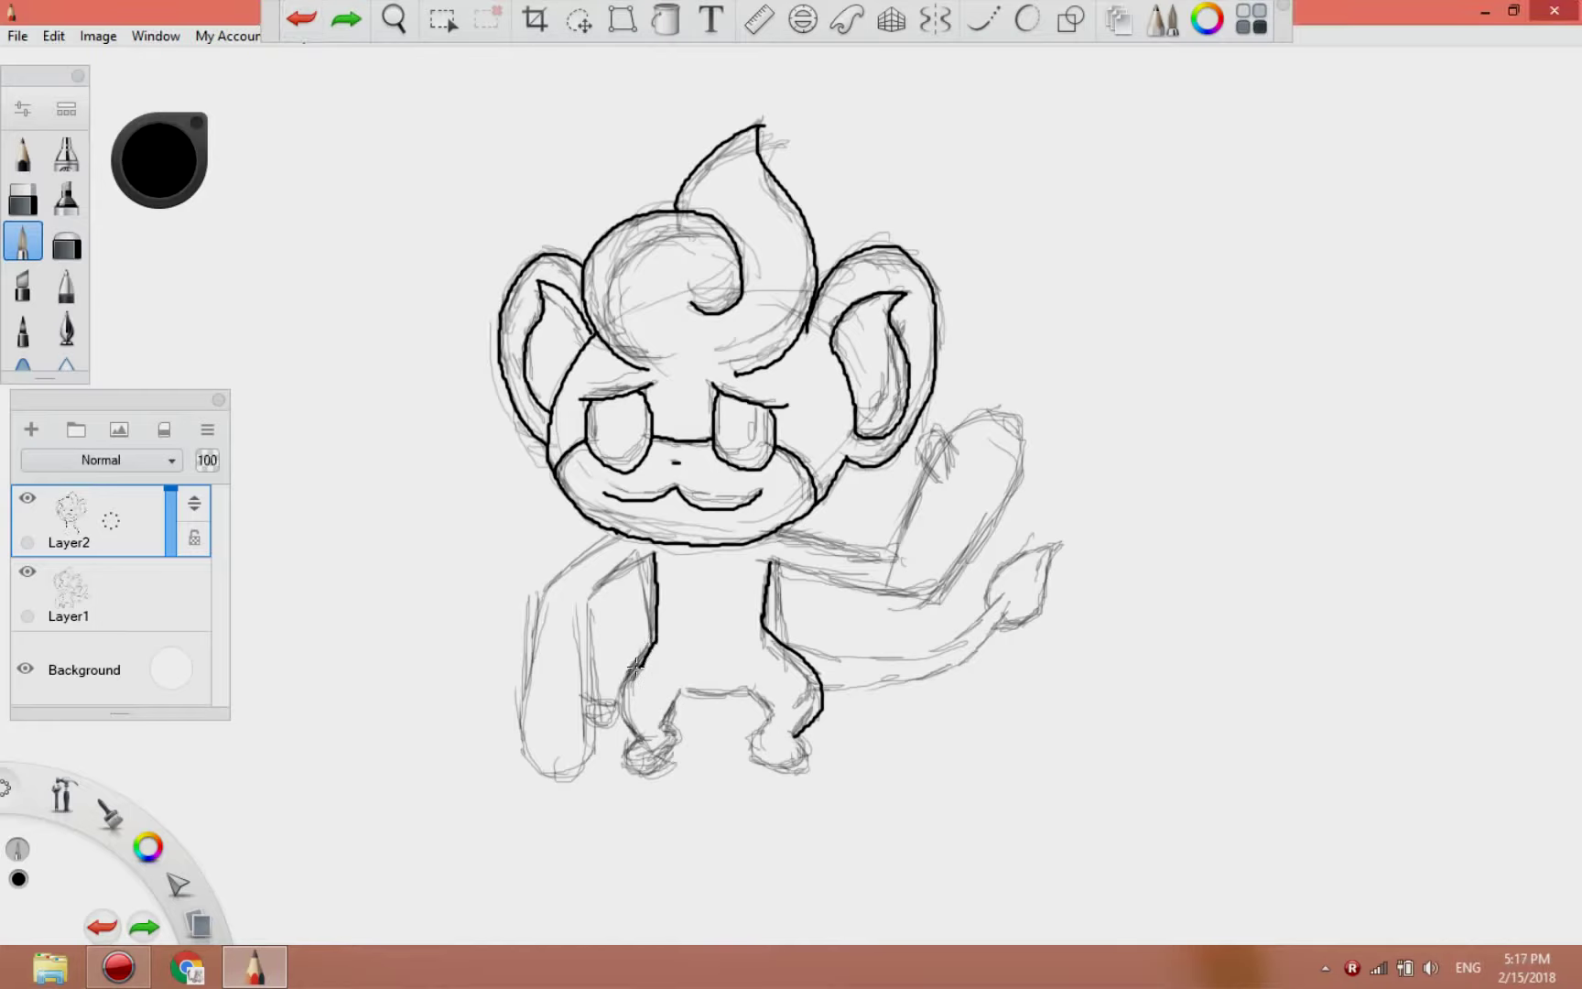
pyautogui.moveTo(634, 667); pyautogui.dragTo(666, 713)
pyautogui.click(302, 20)
# - Ink the remaining leg contours with both feet and close the line between the legs
pyautogui.moveTo(648, 639)
pyautogui.mouseDown()
pyautogui.moveTo(625, 728)
pyautogui.moveTo(804, 747)
pyautogui.moveTo(756, 737)
pyautogui.moveTo(763, 725)
pyautogui.mouseUp()
pyautogui.click(302, 20)
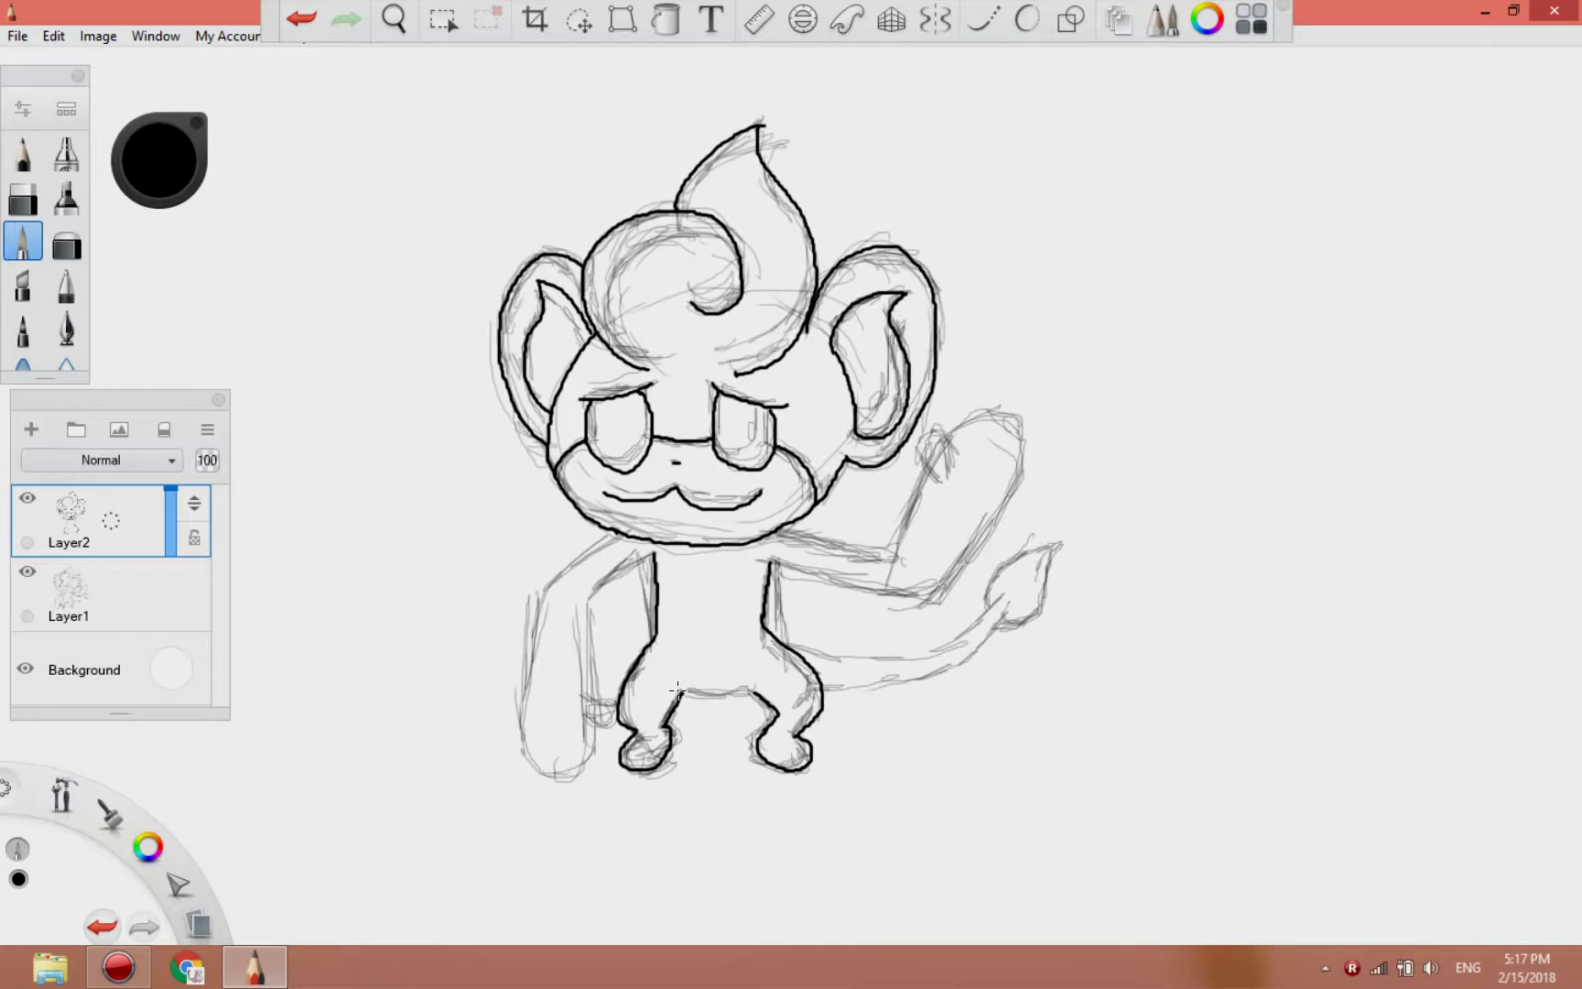
pyautogui.moveTo(677, 689); pyautogui.dragTo(753, 700)
# - Ink the raised arm from the shoulder around the hand and thumb, including its lower edge back to the elbow
pyautogui.moveTo(795, 536); pyautogui.dragTo(893, 562)
pyautogui.hotkey('ctrl', 'z')
pyautogui.moveTo(778, 531)
pyautogui.mouseDown()
pyautogui.moveTo(893, 562)
pyautogui.moveTo(953, 444)
pyautogui.moveTo(1021, 494)
pyautogui.moveTo(925, 602)
pyautogui.mouseUp()
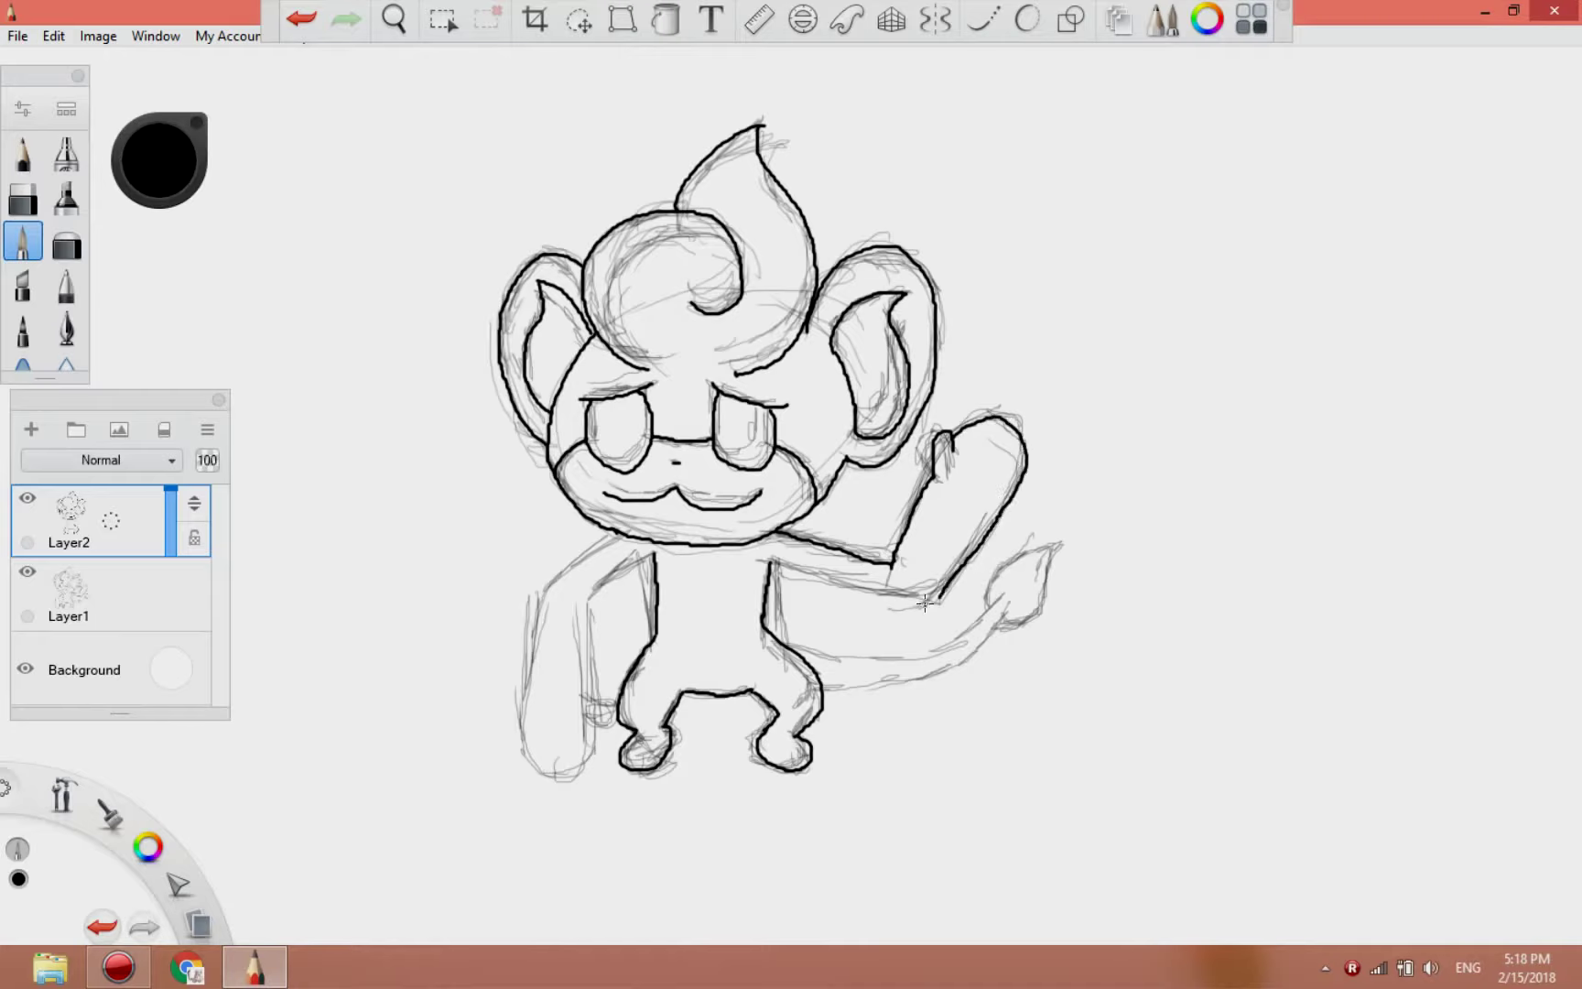
pyautogui.moveTo(774, 553); pyautogui.dragTo(939, 599)
pyautogui.click(298, 18)
pyautogui.moveTo(776, 556); pyautogui.dragTo(940, 599)
pyautogui.click(287, 24)
pyautogui.moveTo(774, 555); pyautogui.dragTo(938, 602)
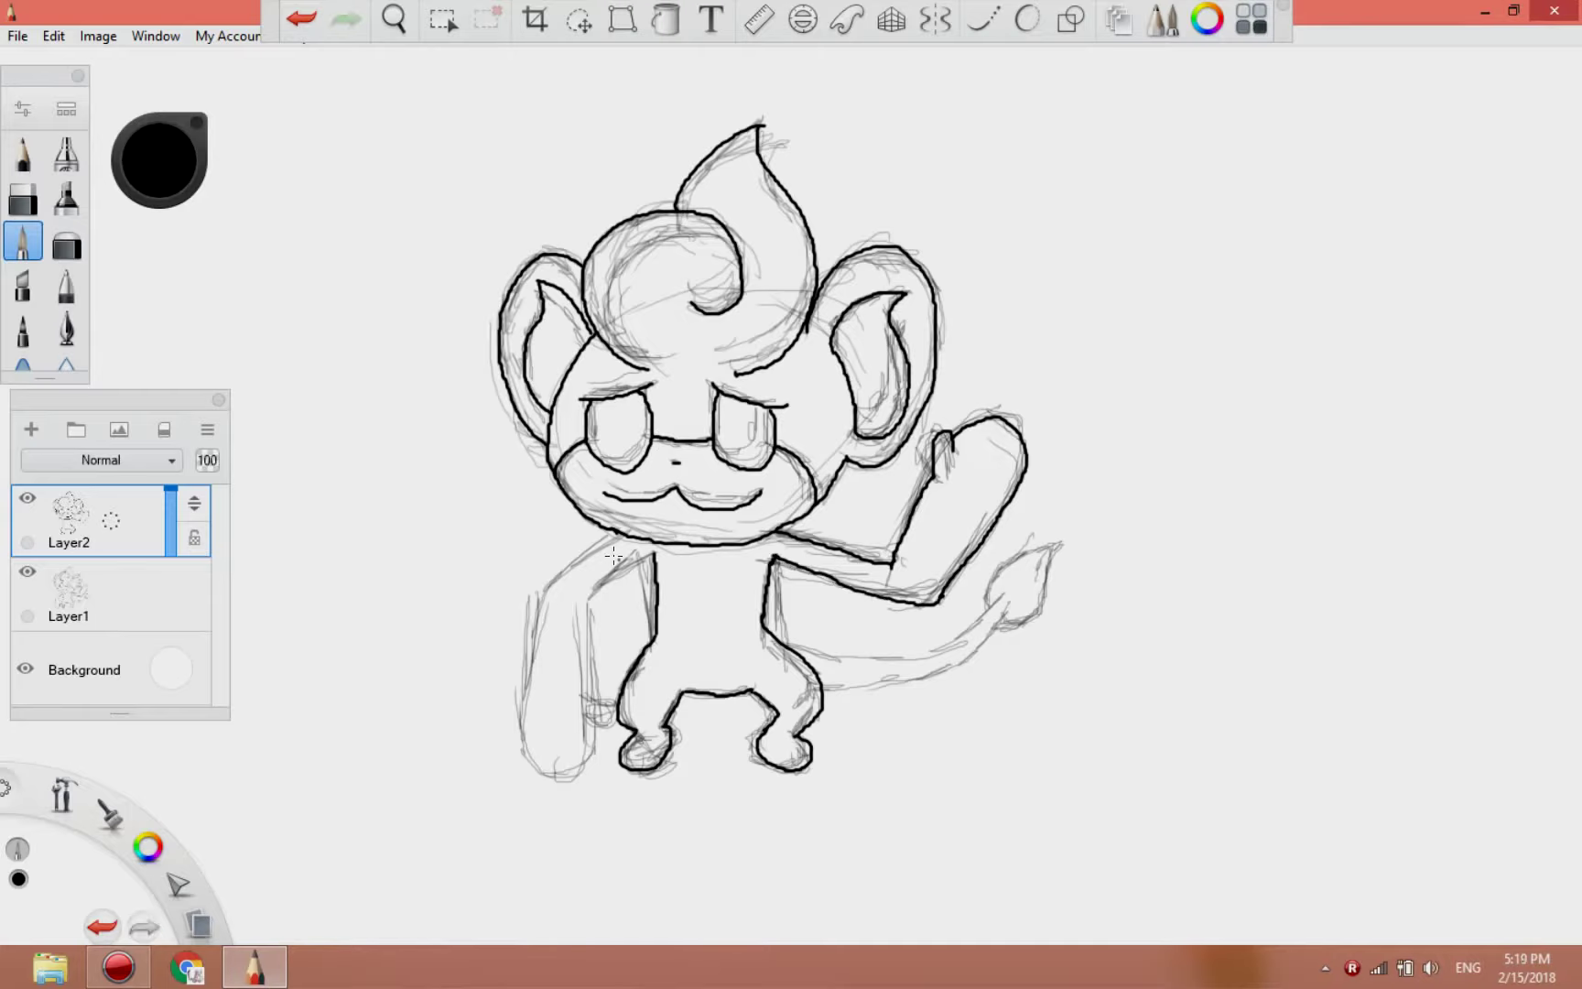
pyautogui.moveTo(620, 534); pyautogui.dragTo(543, 570)
pyautogui.click(302, 19)
pyautogui.click(302, 19)
pyautogui.moveTo(628, 537); pyautogui.dragTo(539, 567)
pyautogui.click(300, 20)
# - Ink the hanging arm with its thumb and inner edge, and the zigzag fur line across the chest
pyautogui.moveTo(627, 538)
pyautogui.mouseDown()
pyautogui.moveTo(543, 606)
pyautogui.moveTo(583, 600)
pyautogui.moveTo(554, 777)
pyautogui.moveTo(588, 704)
pyautogui.moveTo(587, 598)
pyautogui.moveTo(583, 703)
pyautogui.mouseUp()
pyautogui.hotkey('ctrl', 'z')
pyautogui.hotkey('ctrl', 'z')
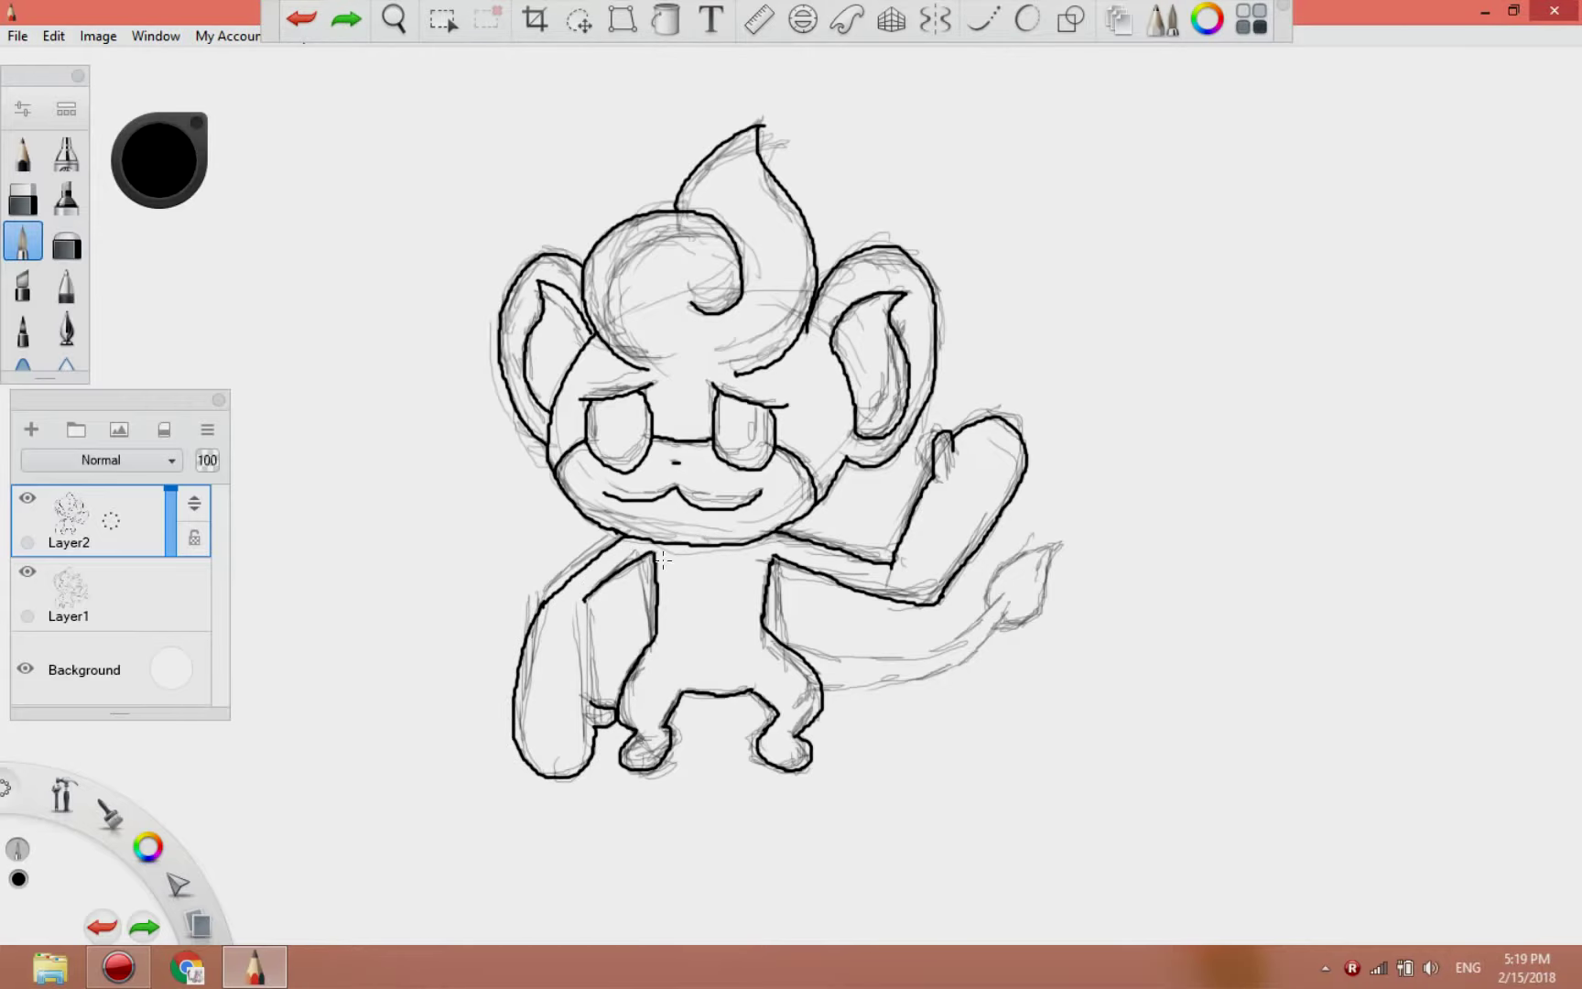
pyautogui.moveTo(584, 600); pyautogui.dragTo(584, 687)
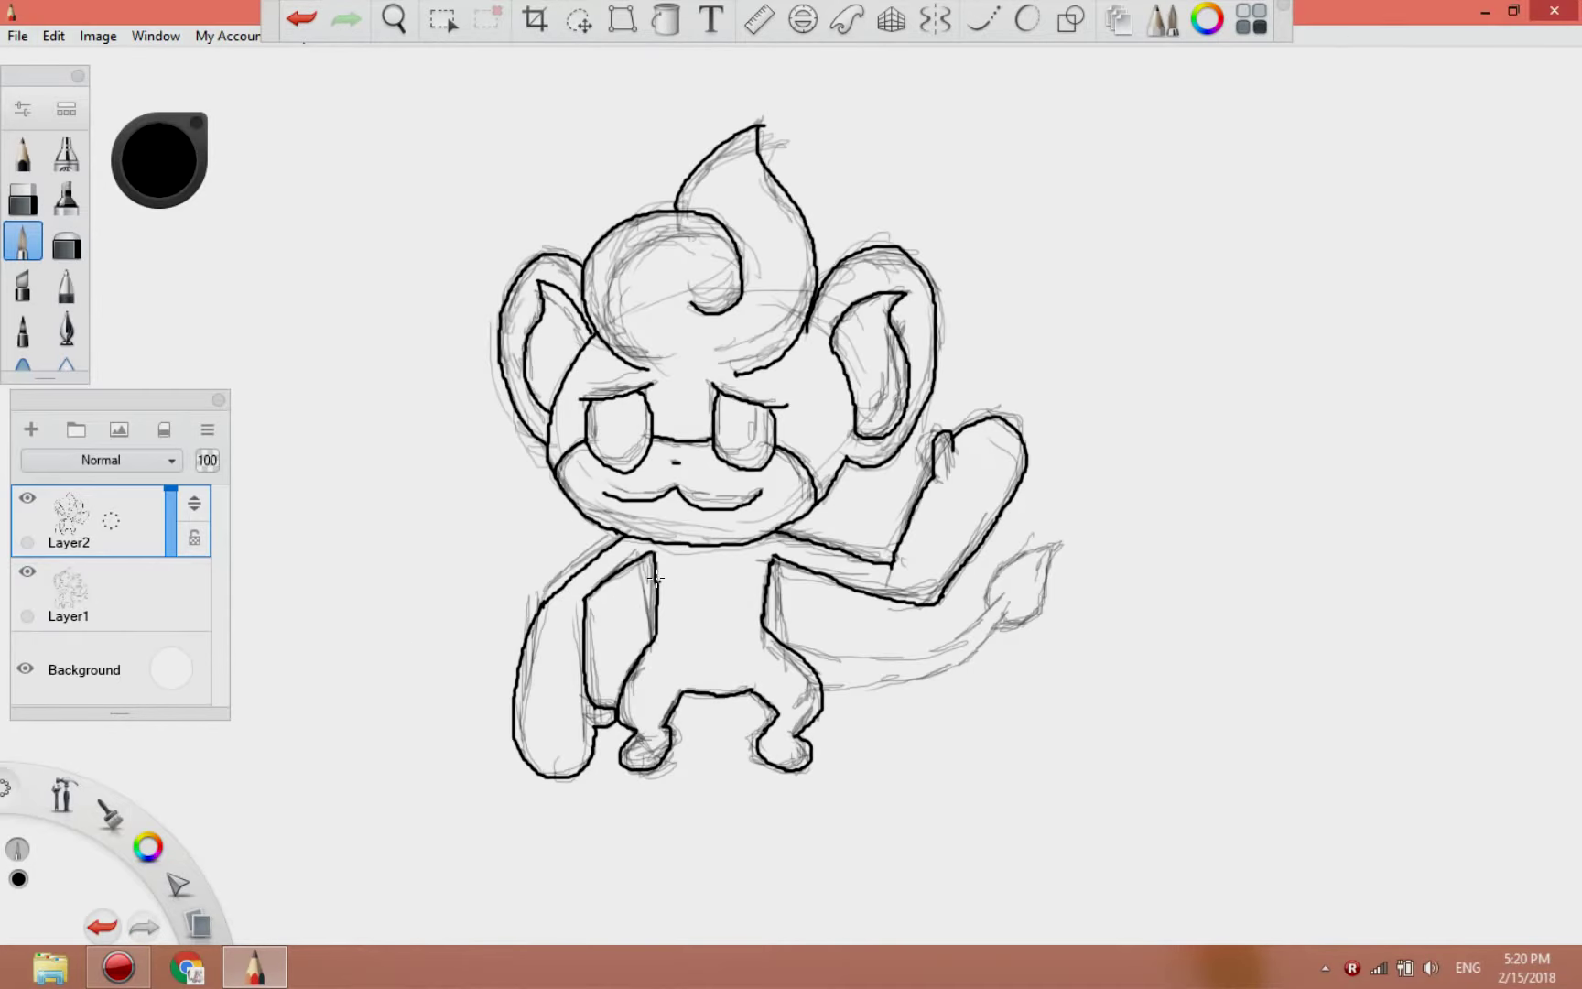
pyautogui.moveTo(661, 595)
pyautogui.mouseDown()
pyautogui.moveTo(759, 605)
pyautogui.moveTo(672, 616)
pyautogui.moveTo(762, 601)
pyautogui.mouseUp()
pyautogui.hotkey('ctrl', 'z')
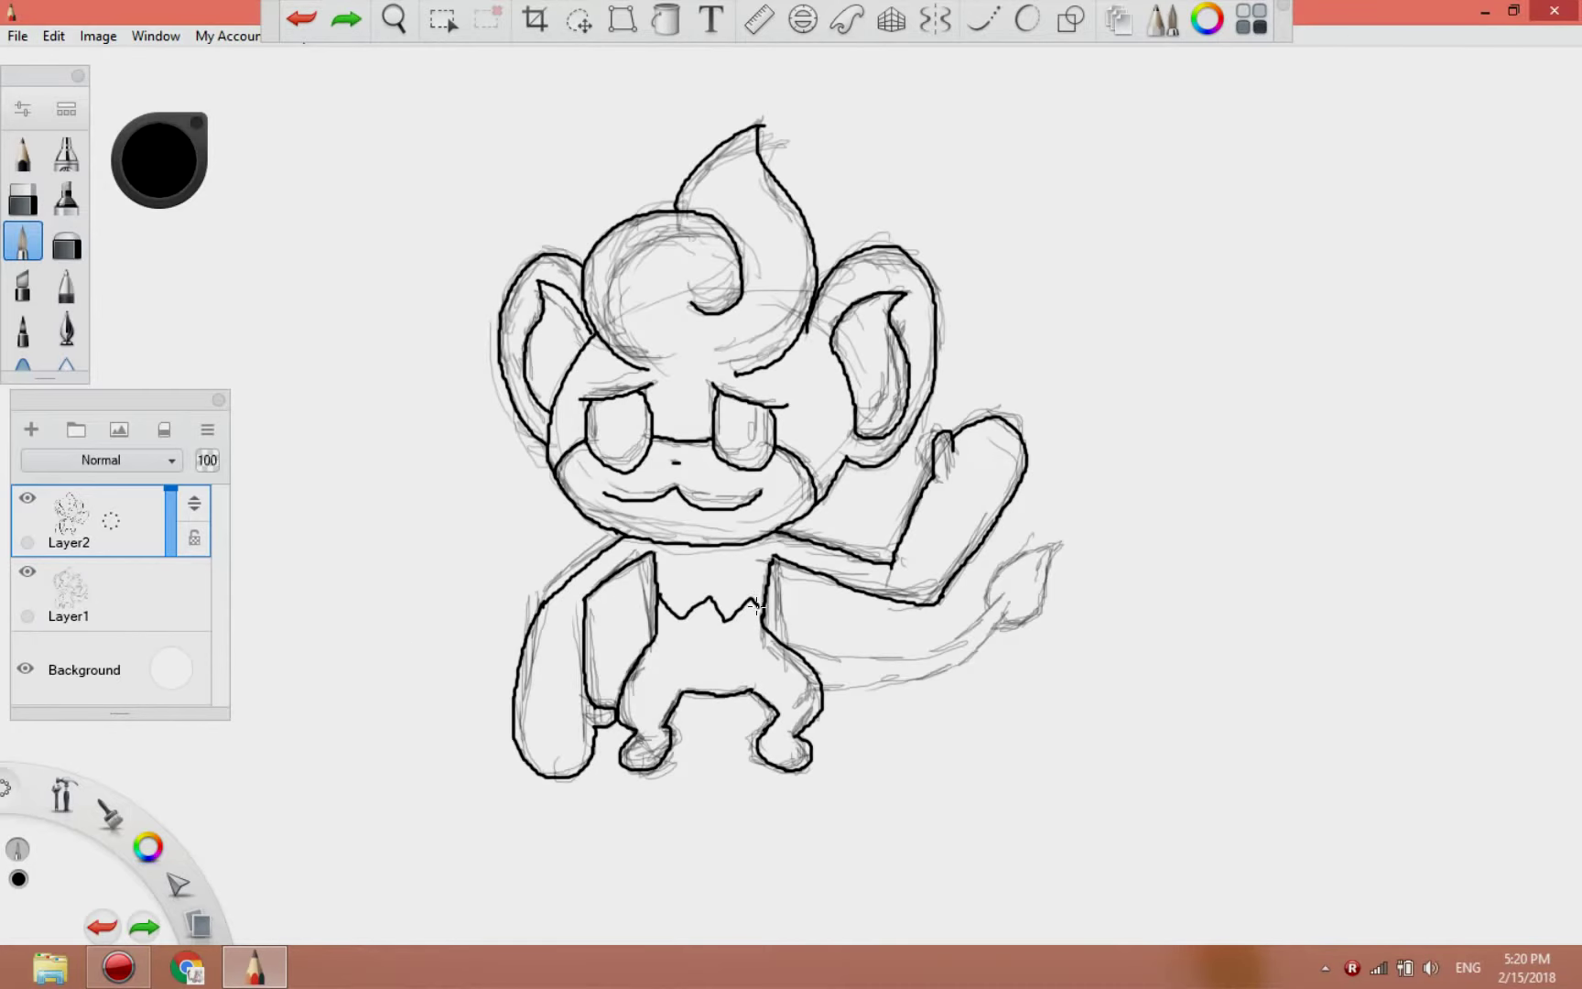
pyautogui.moveTo(819, 648); pyautogui.dragTo(1003, 593)
pyautogui.moveTo(822, 686)
pyautogui.mouseDown()
pyautogui.moveTo(959, 655)
pyautogui.moveTo(1009, 604)
pyautogui.mouseUp()
pyautogui.click(301, 20)
pyautogui.click(301, 20)
# - Ink both edges of the curved tail and its flame-shaped tip
pyautogui.moveTo(777, 641)
pyautogui.mouseDown()
pyautogui.moveTo(850, 659)
pyautogui.moveTo(1001, 597)
pyautogui.moveTo(894, 651)
pyautogui.moveTo(769, 630)
pyautogui.mouseUp()
pyautogui.click(301, 19)
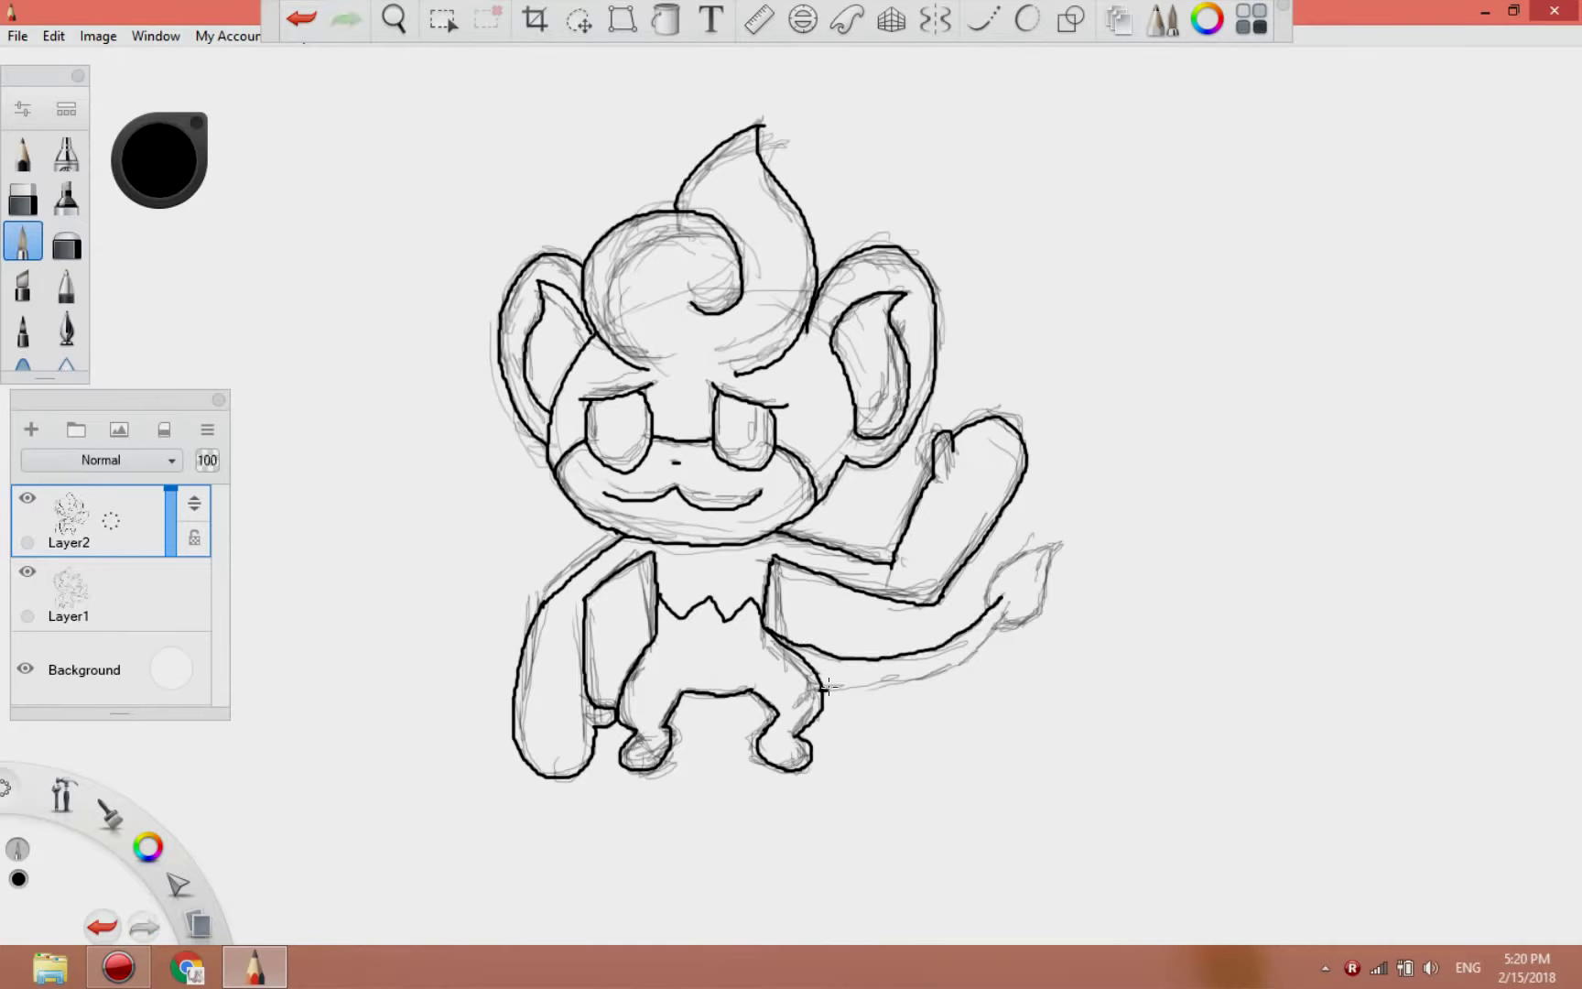
pyautogui.moveTo(826, 688)
pyautogui.mouseDown()
pyautogui.moveTo(1059, 544)
pyautogui.moveTo(1005, 623)
pyautogui.mouseUp()
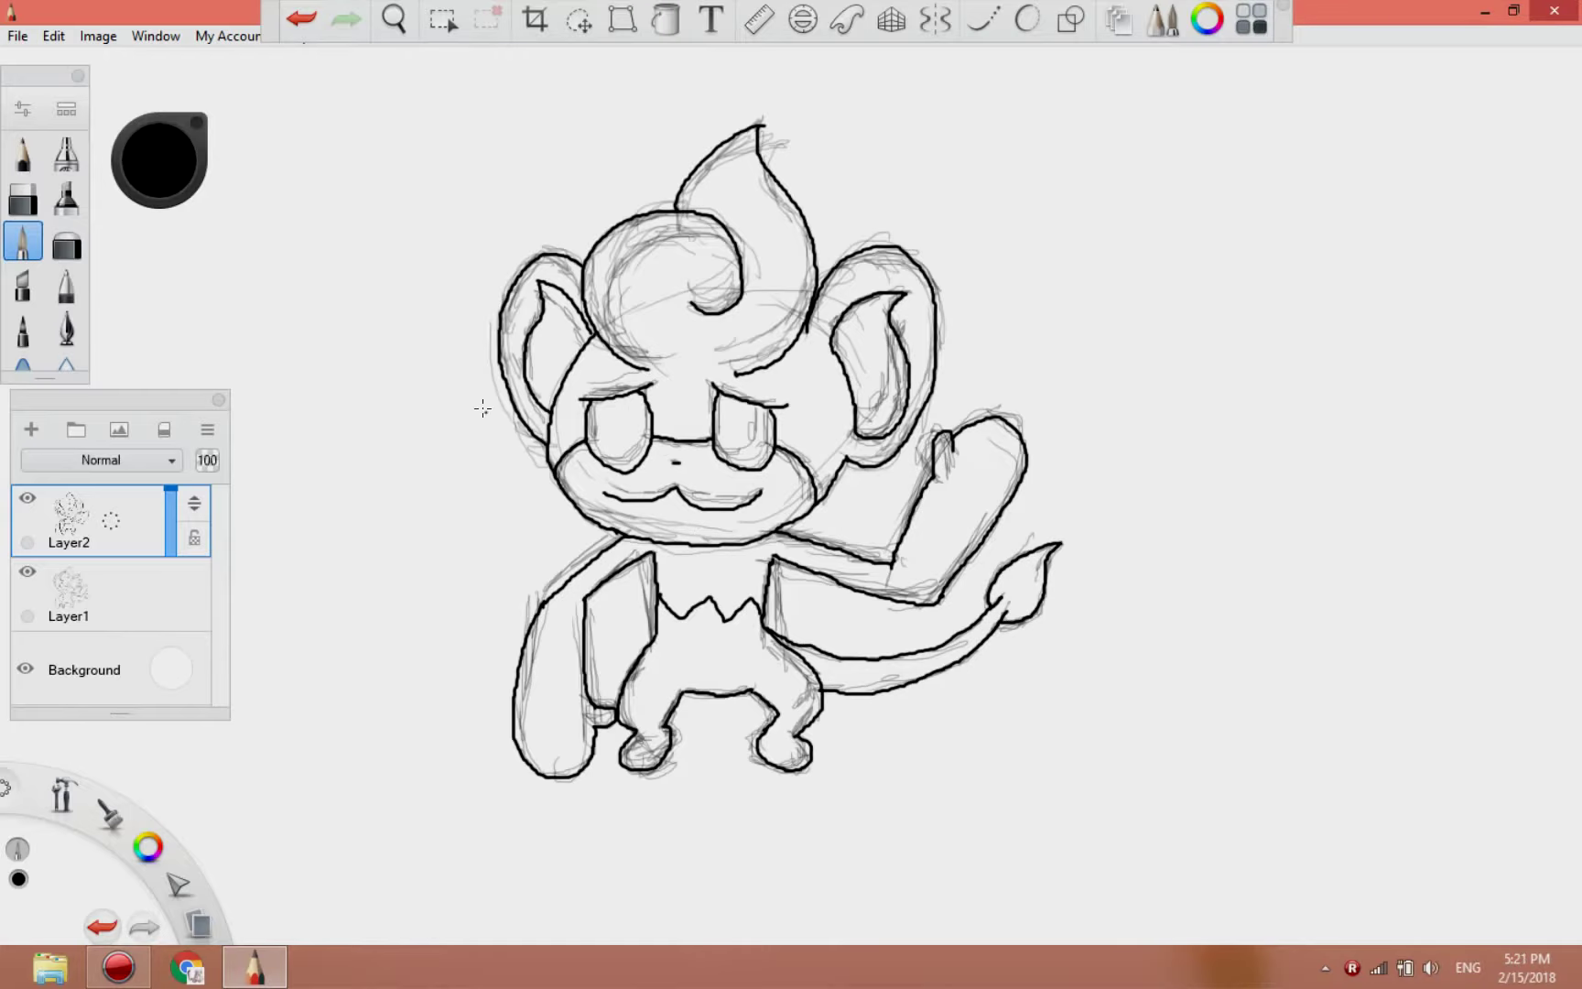
# - Hide the Layer1 sketch, ink the pupil edges, and duplicate Layer2, keeping the original Layer2 active
pyautogui.click(27, 572)
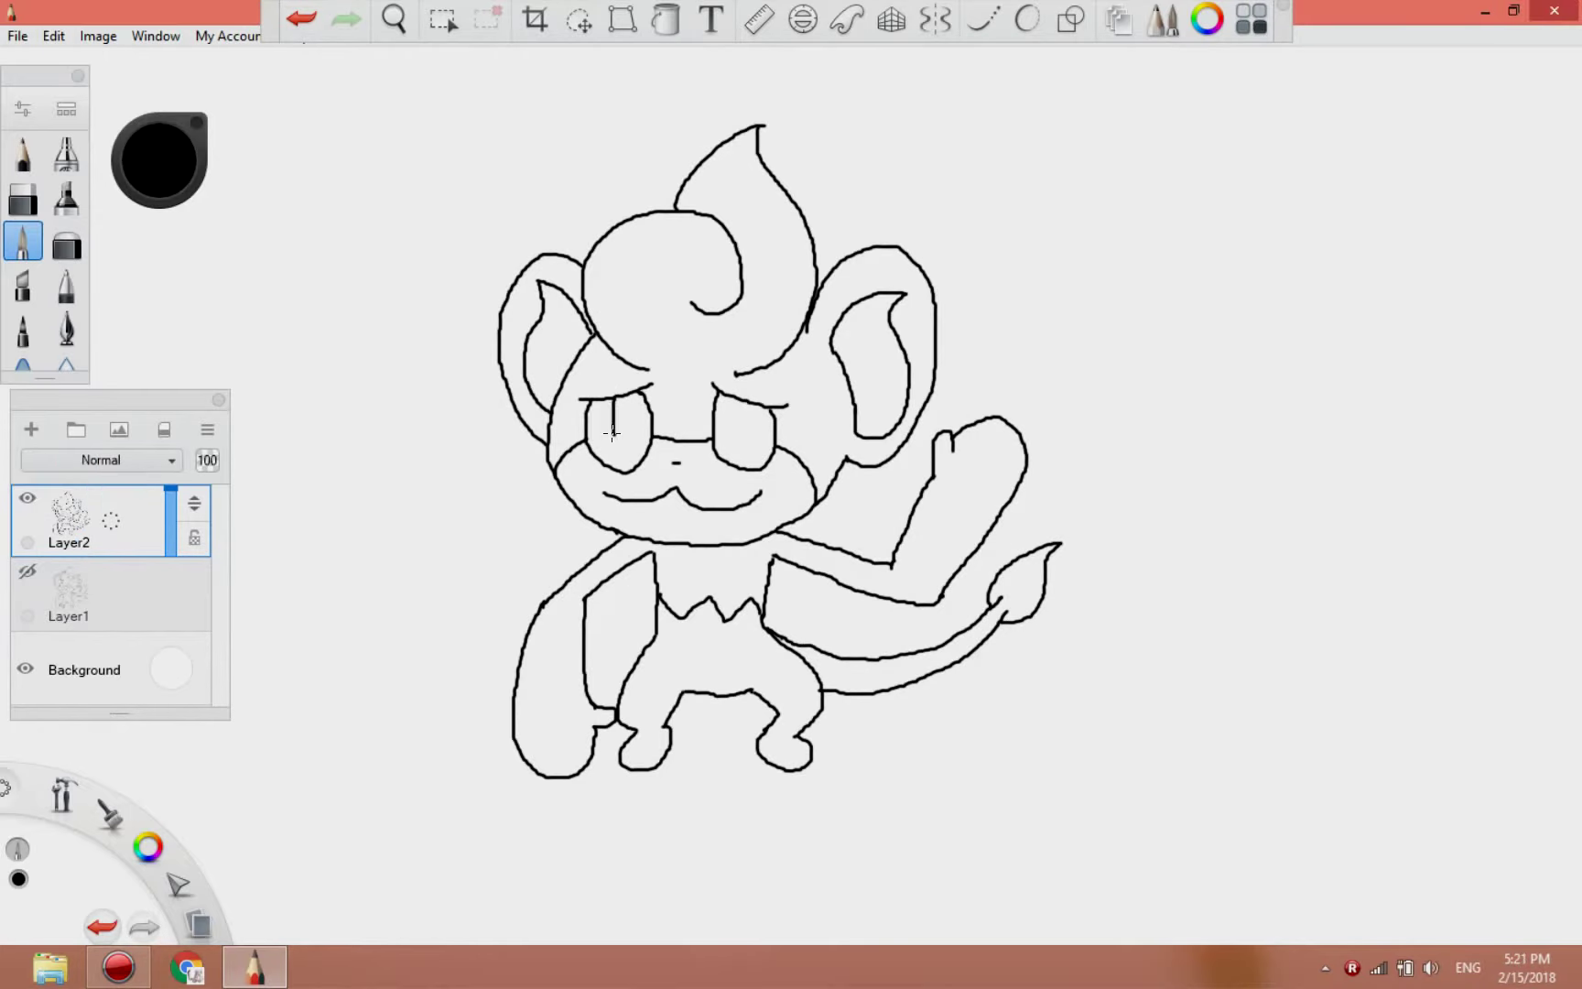
pyautogui.moveTo(68, 541); pyautogui.dragTo(68, 480)
pyautogui.click(100, 590)
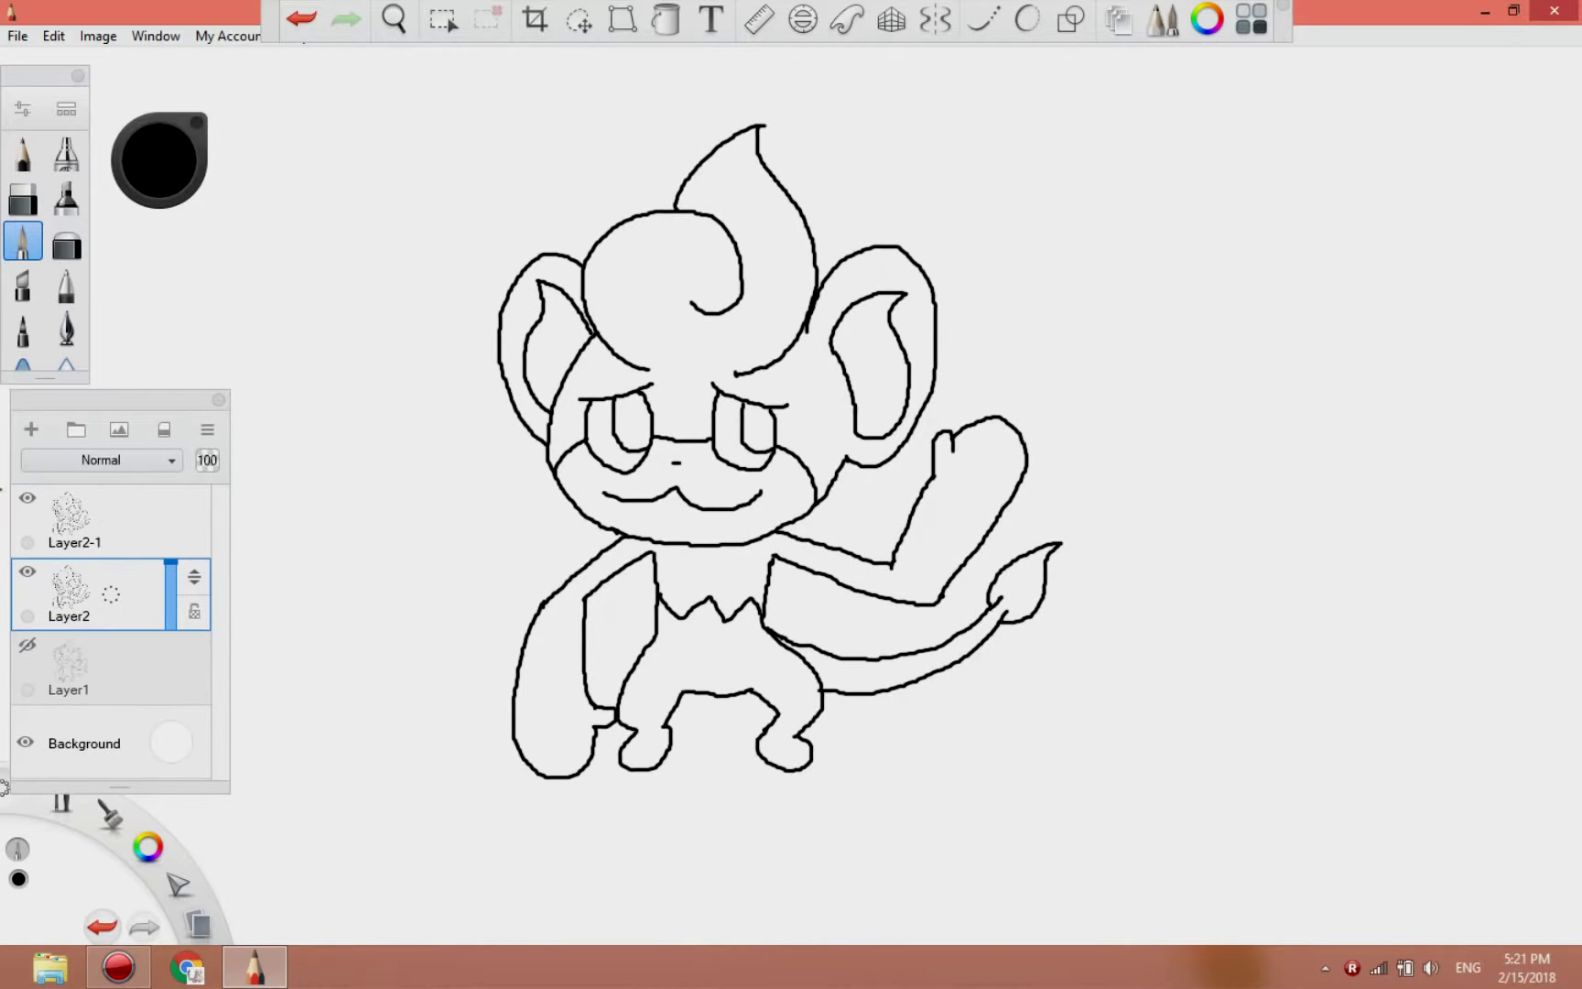
# - Flood-fill both pupils with black on Layer2
pyautogui.click(666, 19)
pyautogui.click(633, 422)
pyautogui.click(759, 437)
# - Choose red and flood-fill the hair, outer ears, upper face, lower body and tail
pyautogui.click(156, 172)
pyautogui.click(191, 172)
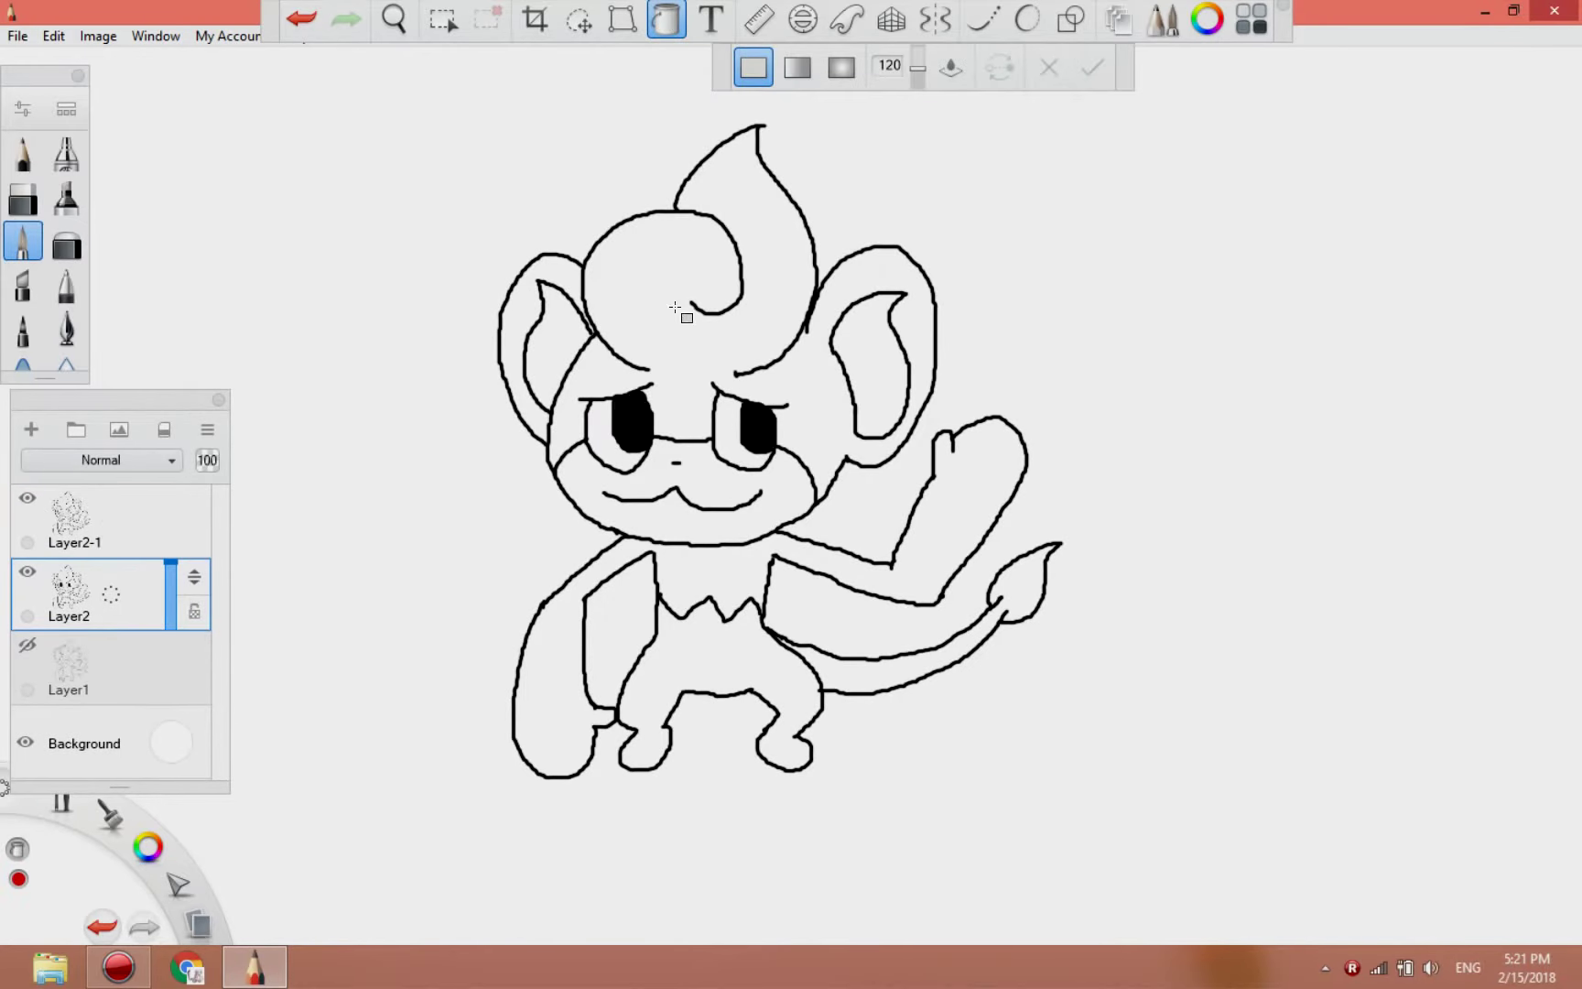
pyautogui.click(681, 311)
pyautogui.click(535, 302)
pyautogui.click(886, 573)
pyautogui.hotkey('ctrl', 'z')
pyautogui.click(717, 628)
pyautogui.click(829, 671)
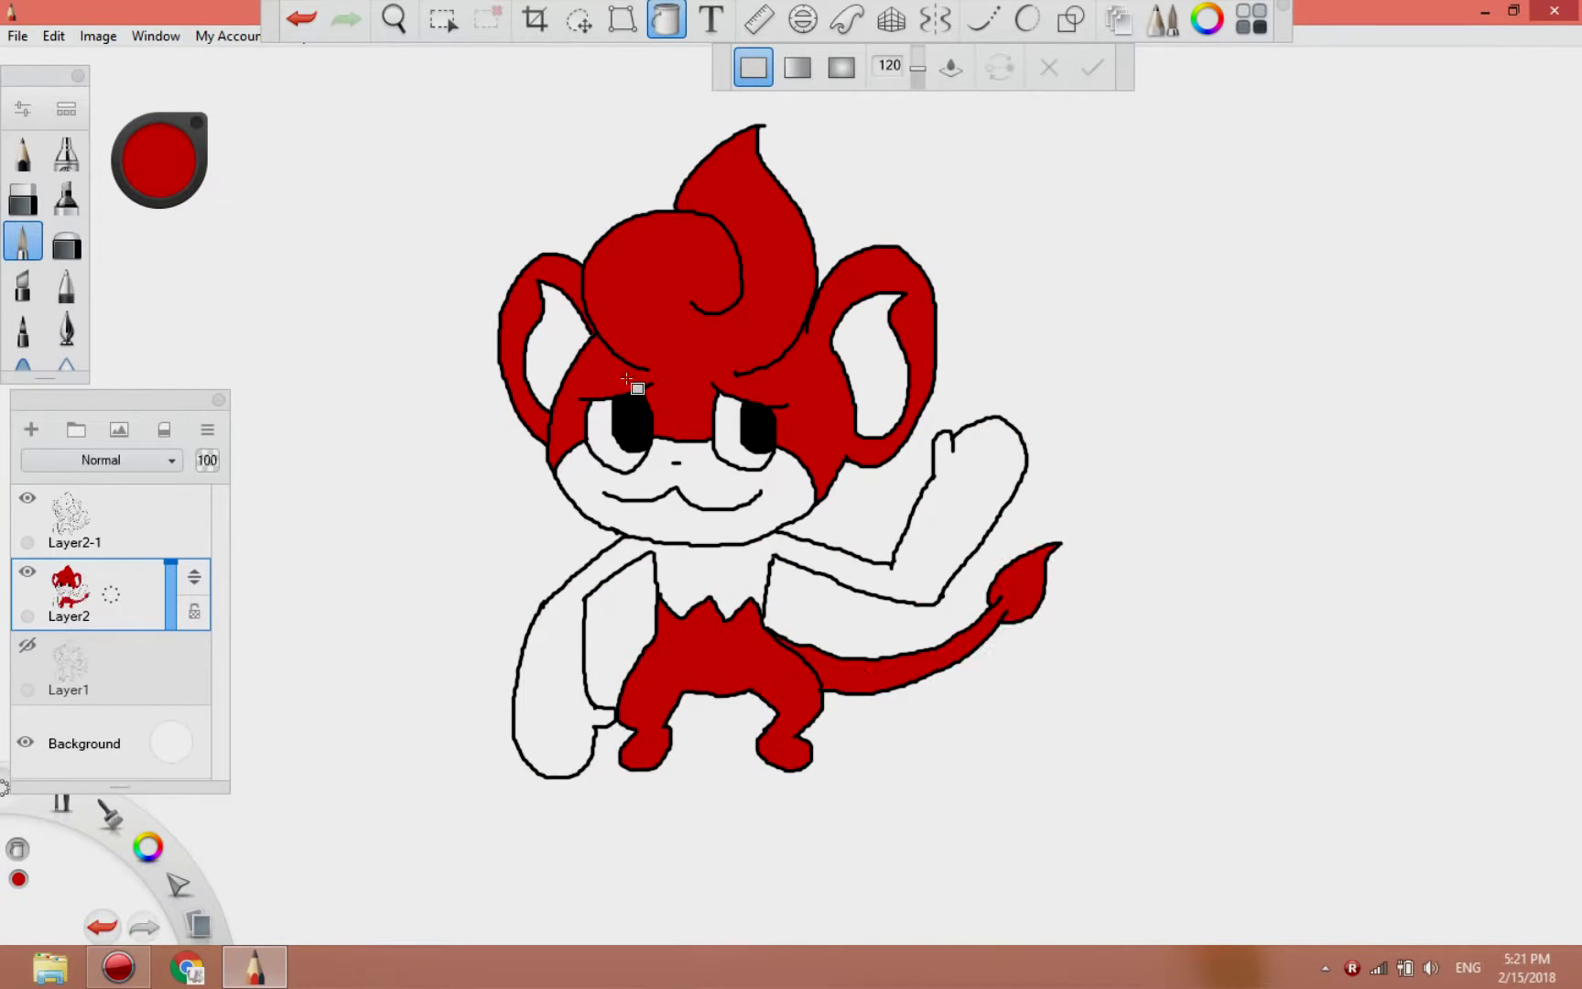
# - Choose yellow and flood-fill the muzzle, chest and both arms
pyautogui.click(173, 163)
pyautogui.click(134, 122)
pyautogui.click(172, 152)
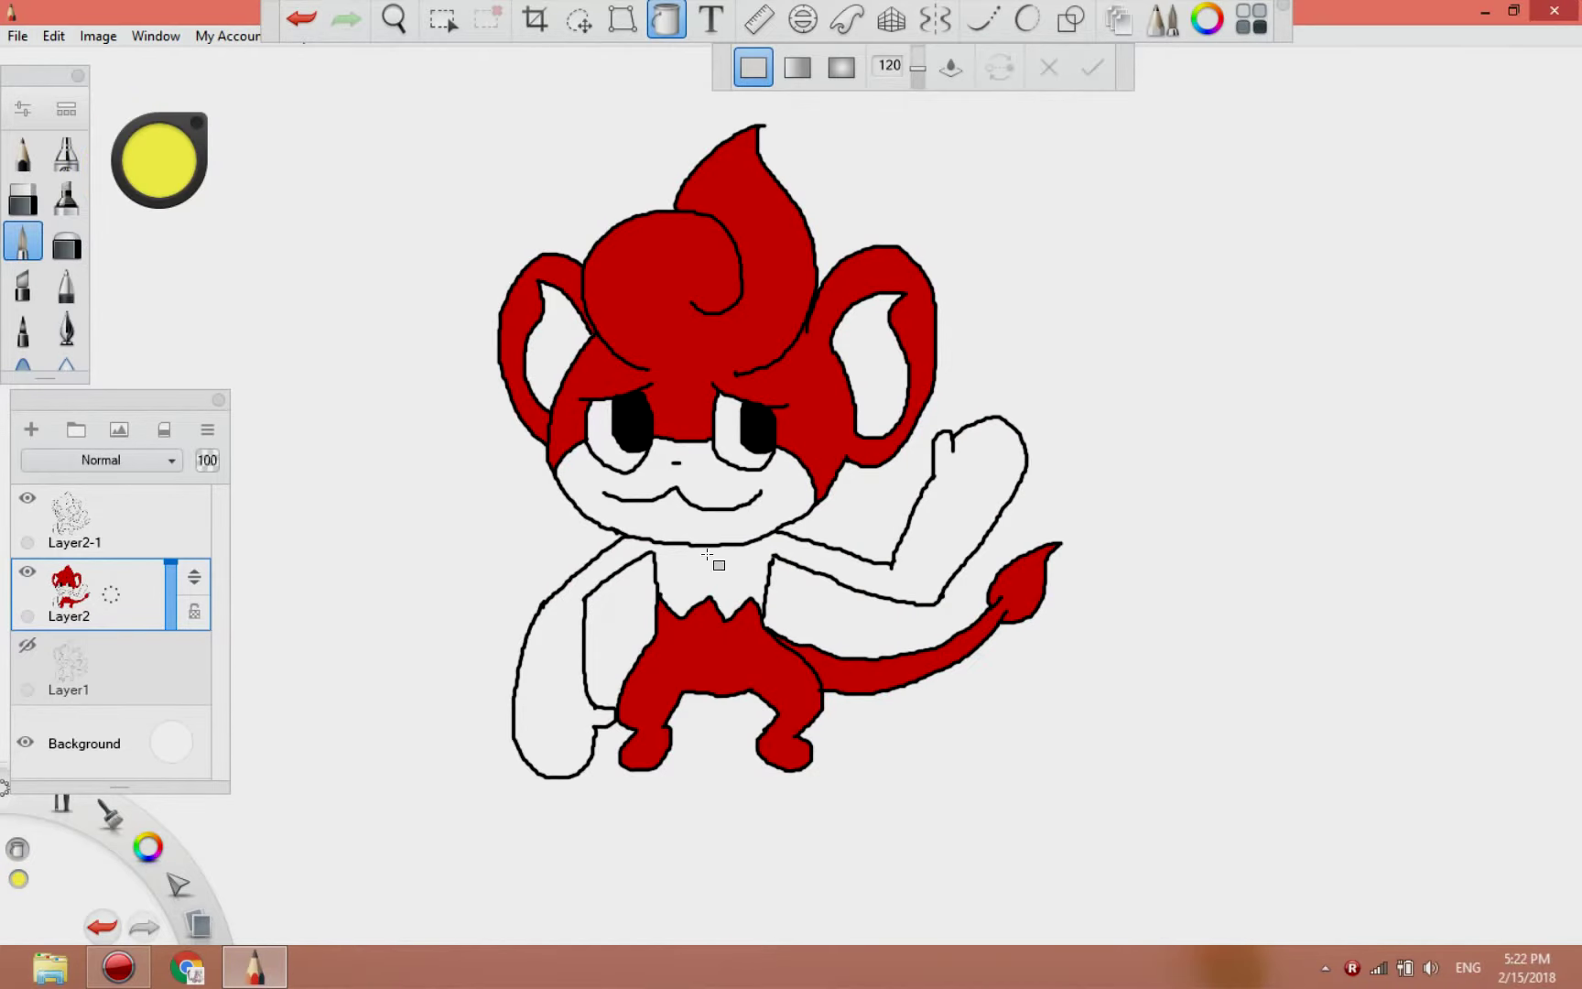
pyautogui.click(717, 559)
pyautogui.click(678, 513)
# - Choose orange and flood-fill the inner areas of both ears
pyautogui.click(158, 160)
pyautogui.click(192, 165)
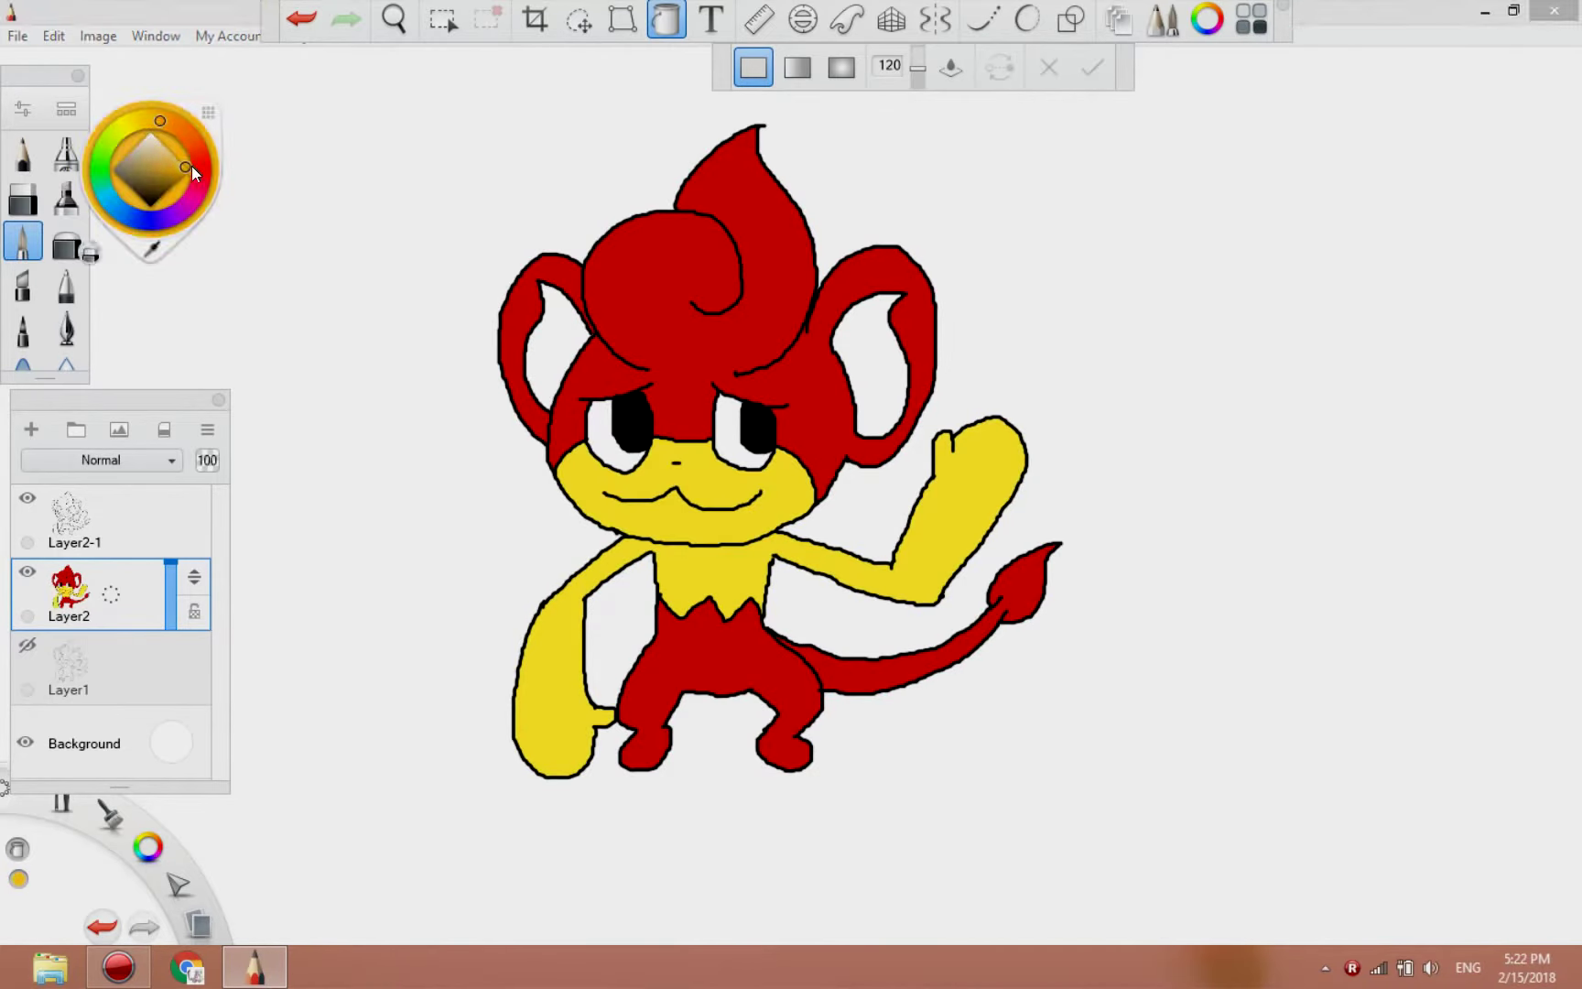
pyautogui.click(870, 367)
pyautogui.click(542, 359)
# - Airbrush dark red shading over the right ear, right side of the face and hair, lower body and tail on Layer2
pyautogui.click(158, 161)
pyautogui.click(174, 174)
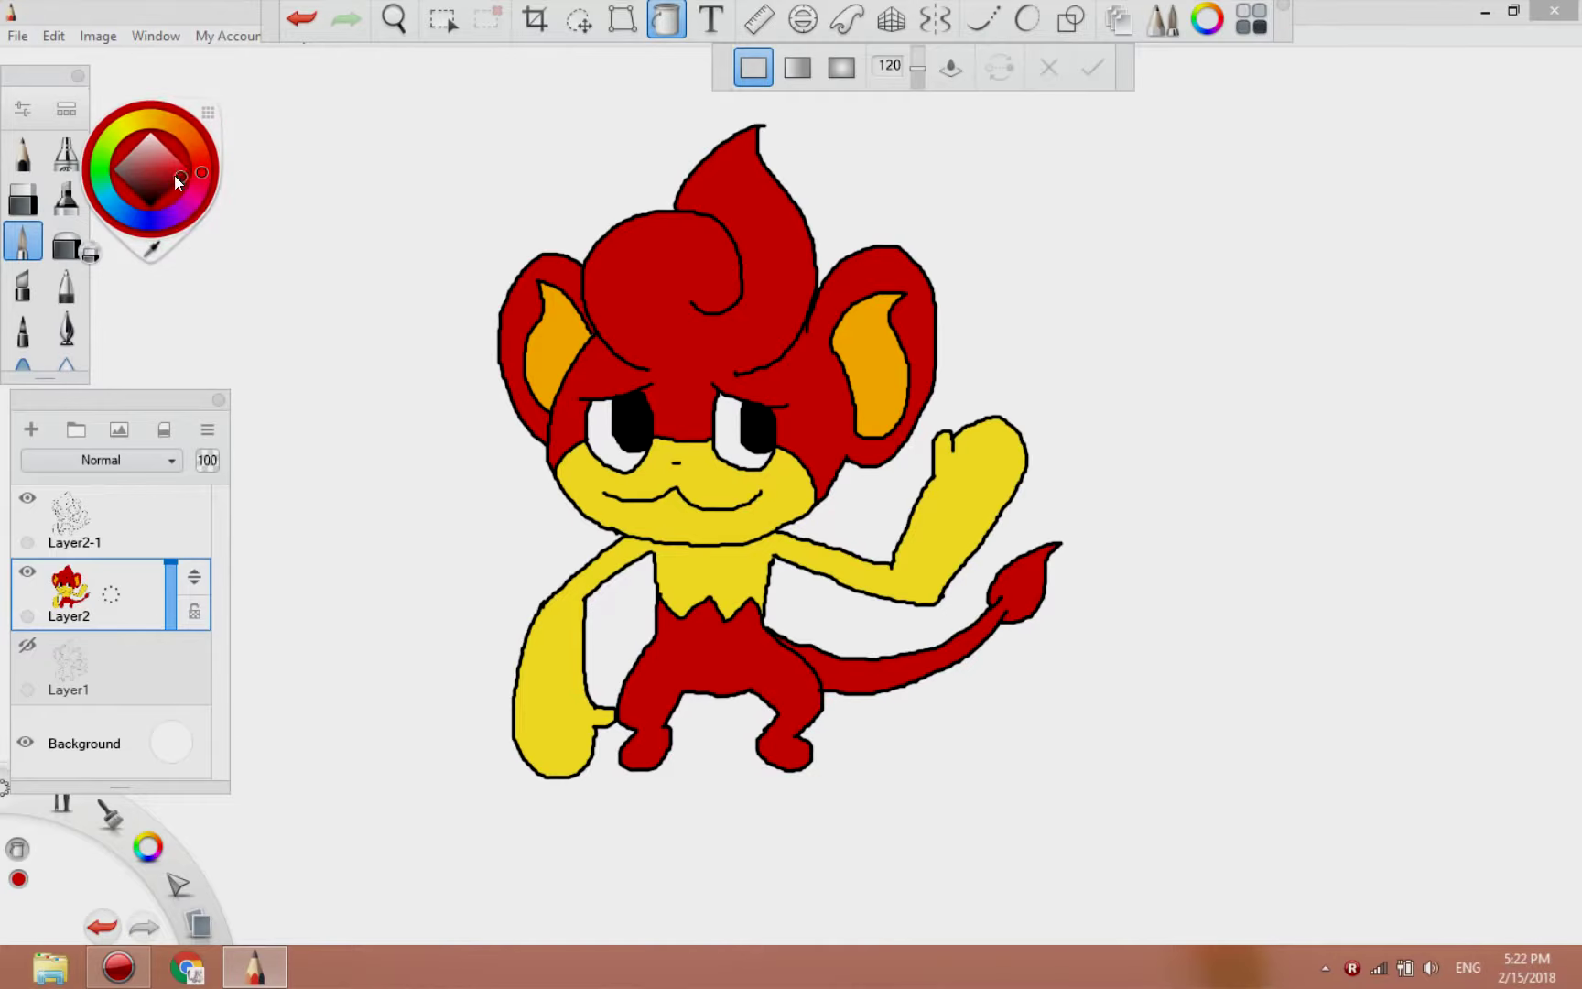
pyautogui.click(66, 152)
pyautogui.moveTo(835, 407)
pyautogui.mouseDown()
pyautogui.moveTo(901, 430)
pyautogui.moveTo(917, 334)
pyautogui.moveTo(893, 302)
pyautogui.moveTo(914, 286)
pyautogui.moveTo(938, 394)
pyautogui.moveTo(943, 288)
pyautogui.mouseUp()
pyautogui.moveTo(774, 364); pyautogui.dragTo(798, 351)
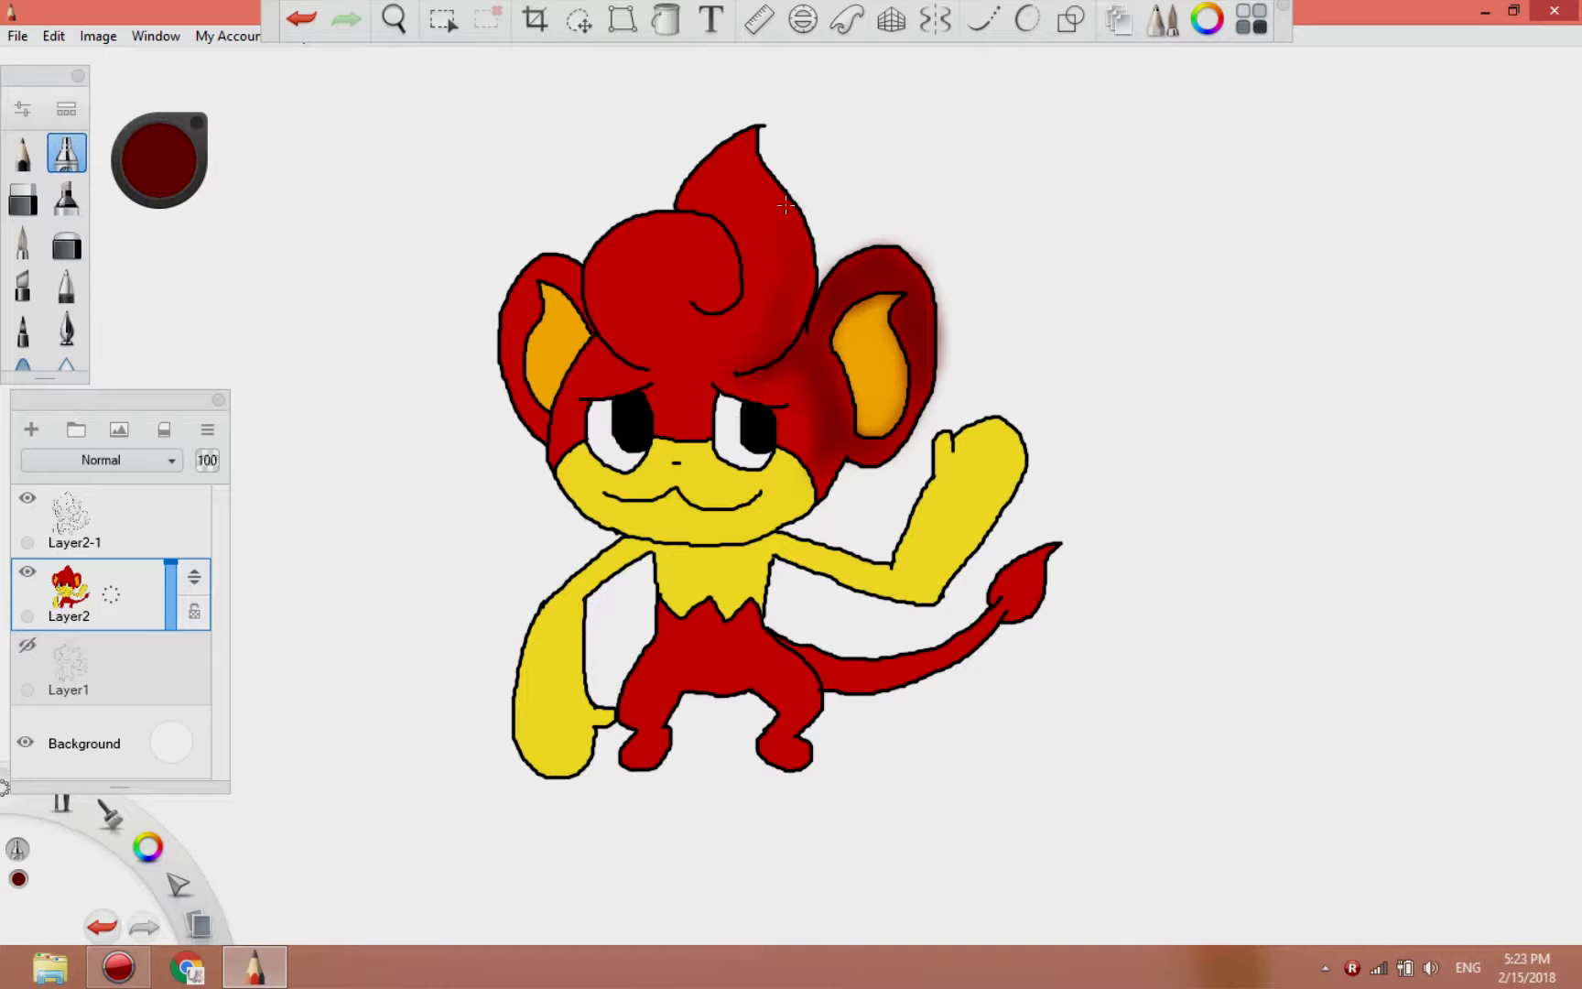
pyautogui.moveTo(785, 204); pyautogui.dragTo(766, 198)
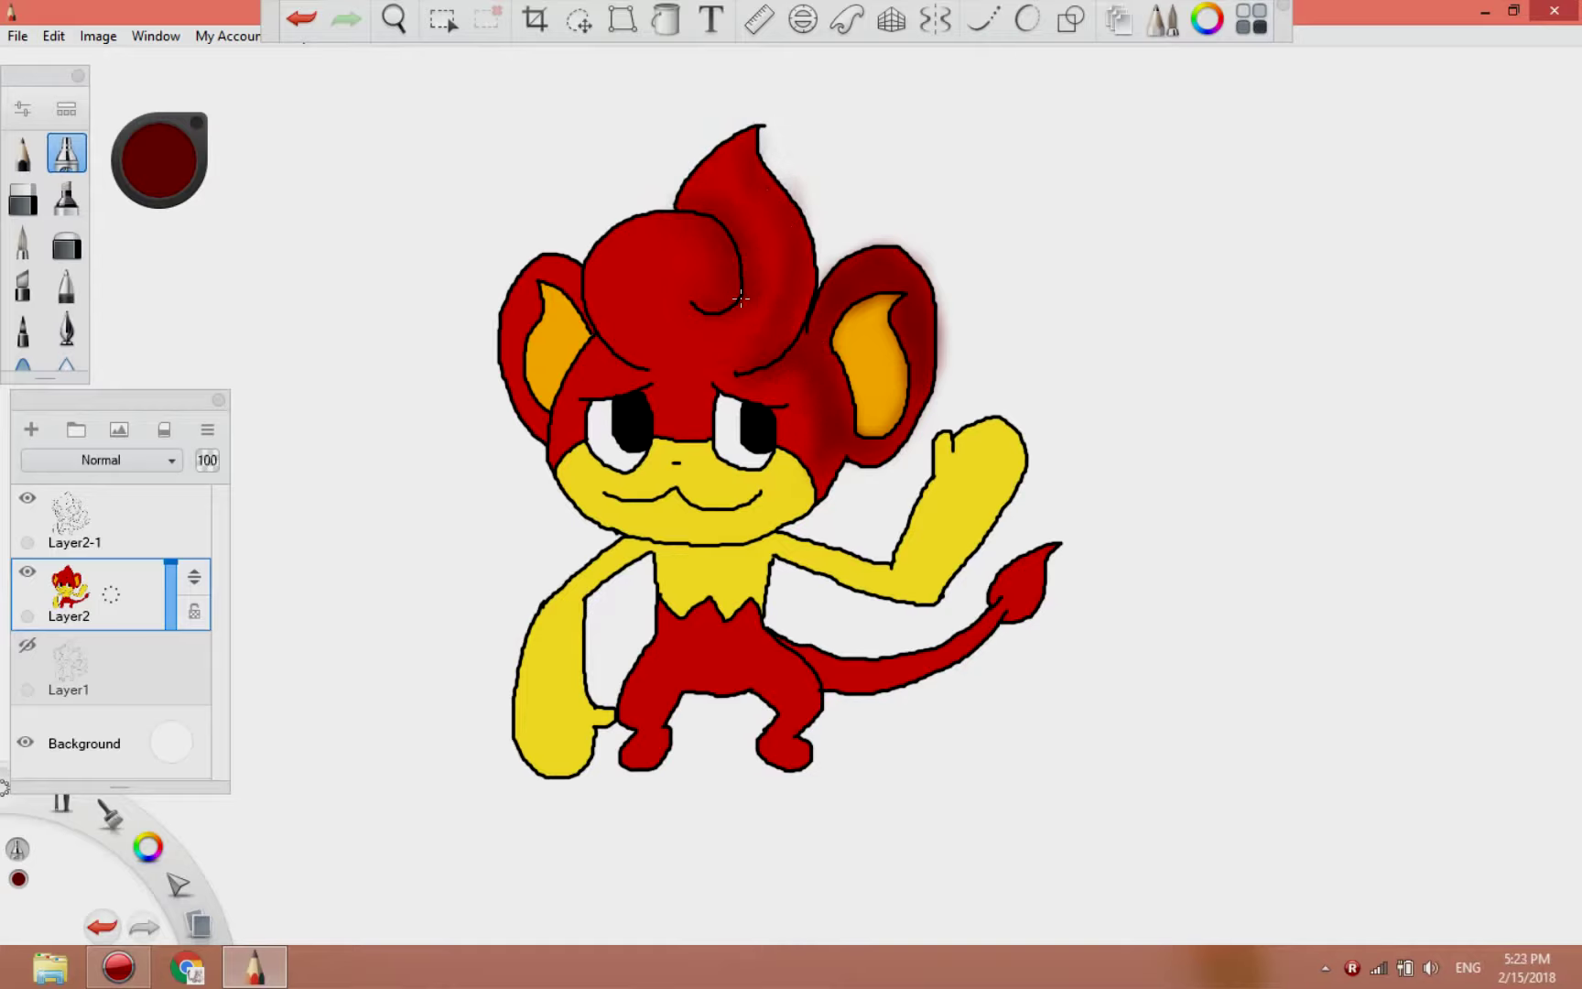
pyautogui.moveTo(750, 615); pyautogui.dragTo(796, 749)
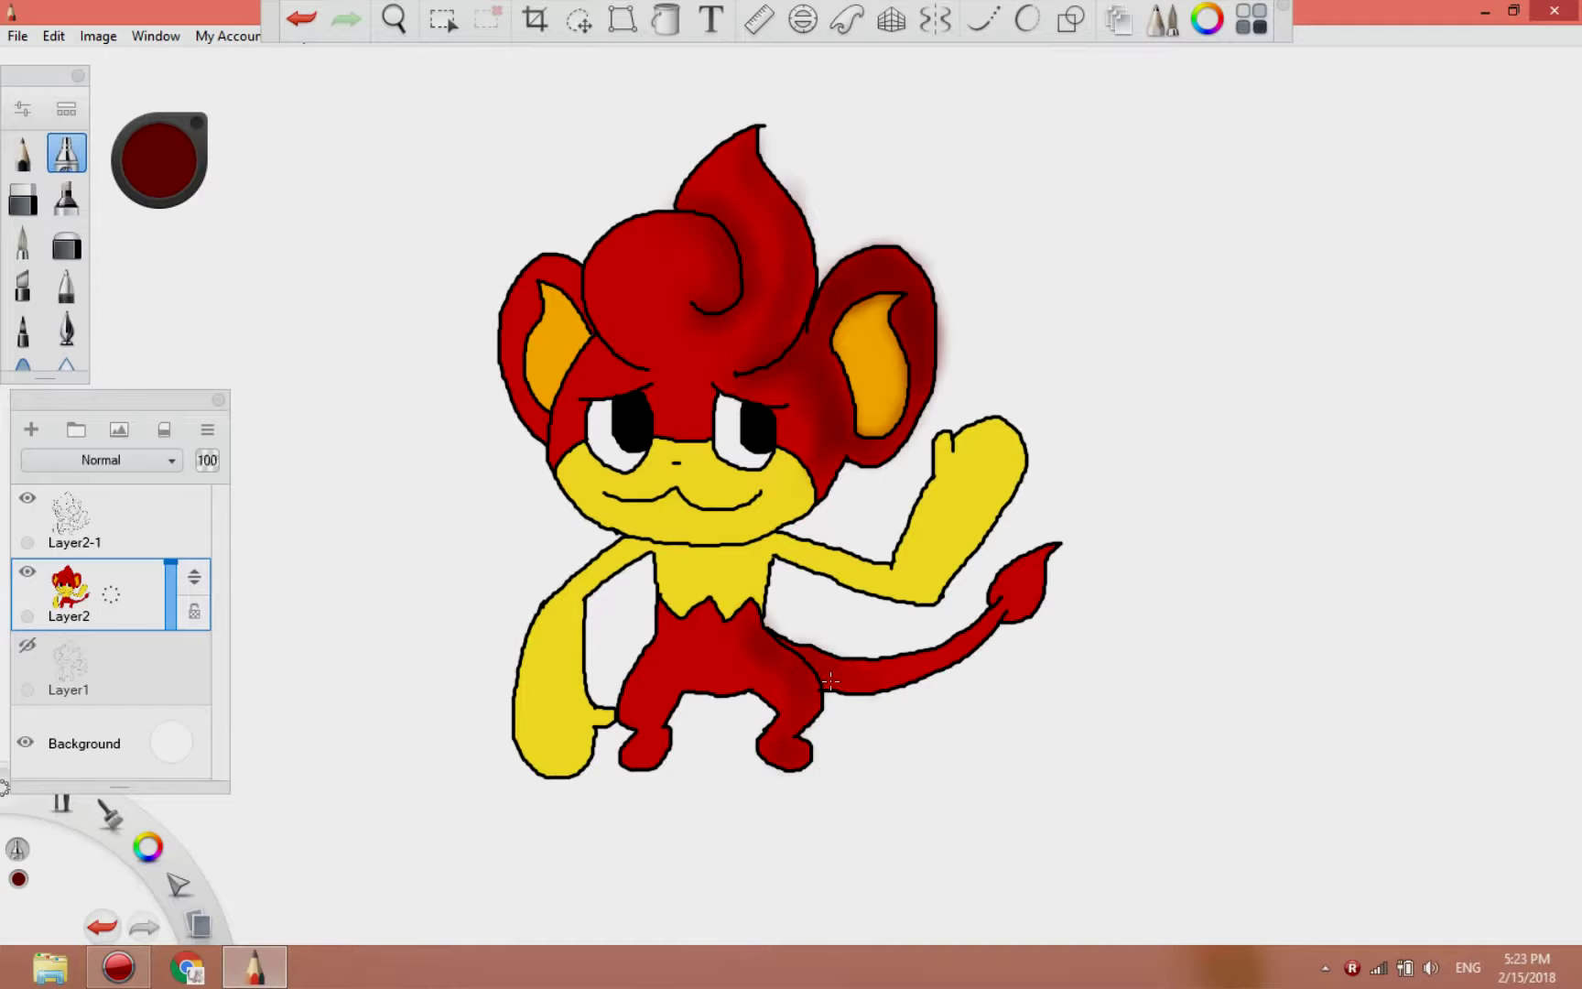
pyautogui.moveTo(830, 681)
pyautogui.mouseDown()
pyautogui.moveTo(1005, 630)
pyautogui.moveTo(1033, 550)
pyautogui.moveTo(987, 606)
pyautogui.moveTo(756, 636)
pyautogui.mouseUp()
# - Ink black toe lines on both feet on Layer2-1
pyautogui.click(161, 156)
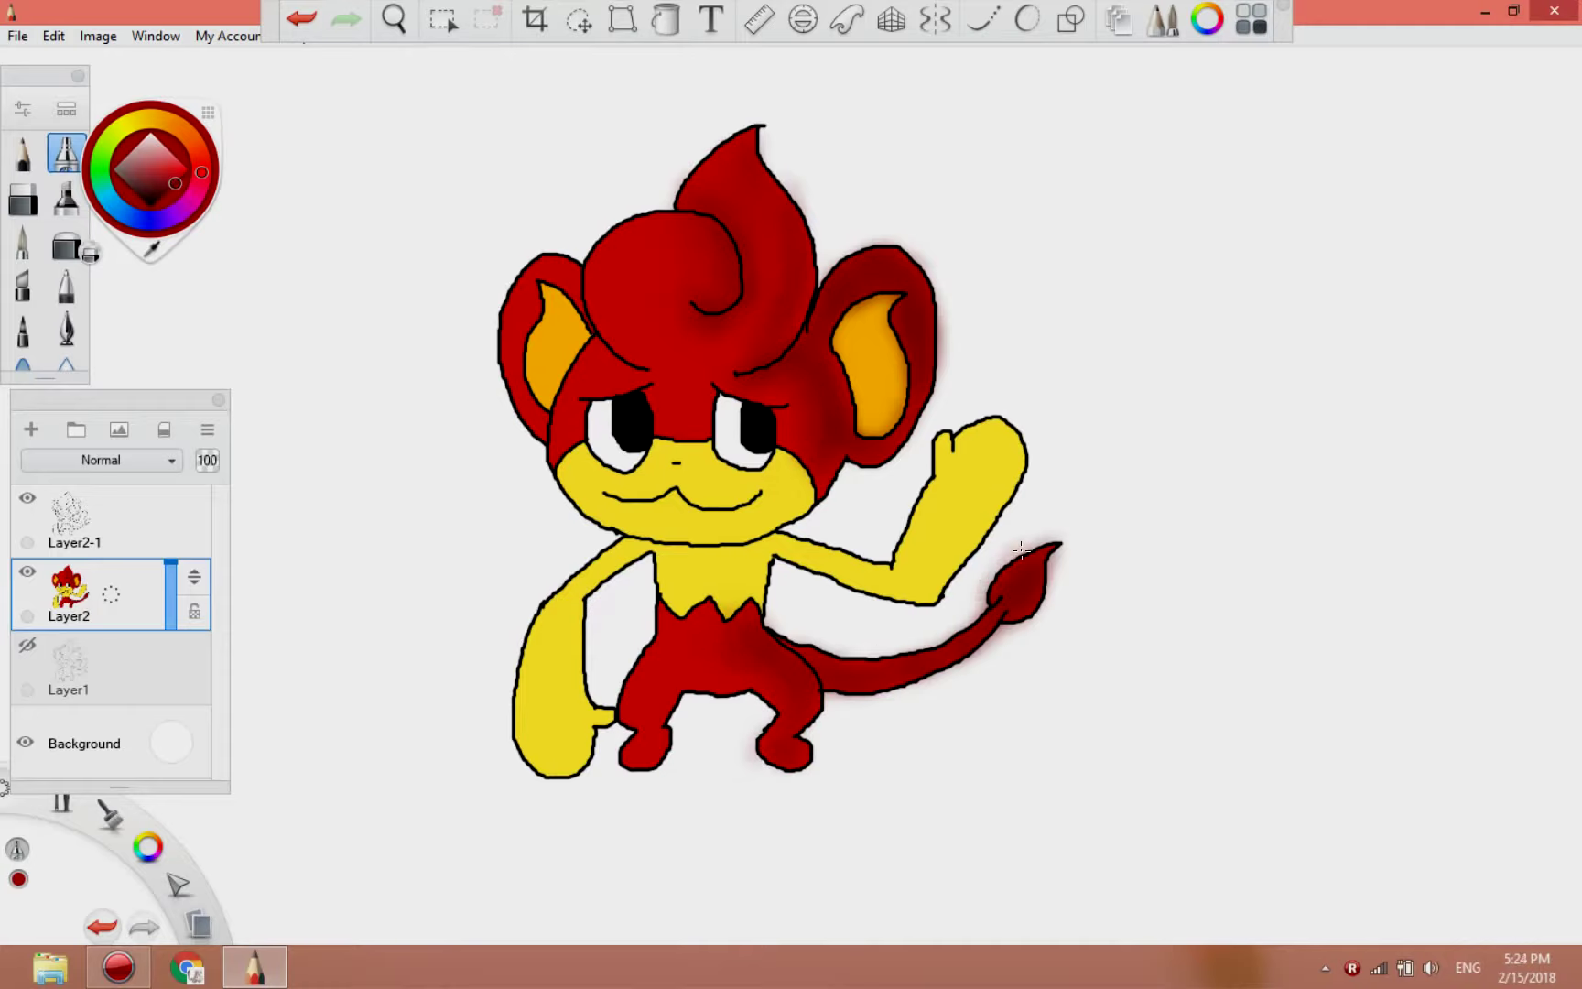
pyautogui.click(110, 520)
pyautogui.click(151, 207)
pyautogui.click(22, 241)
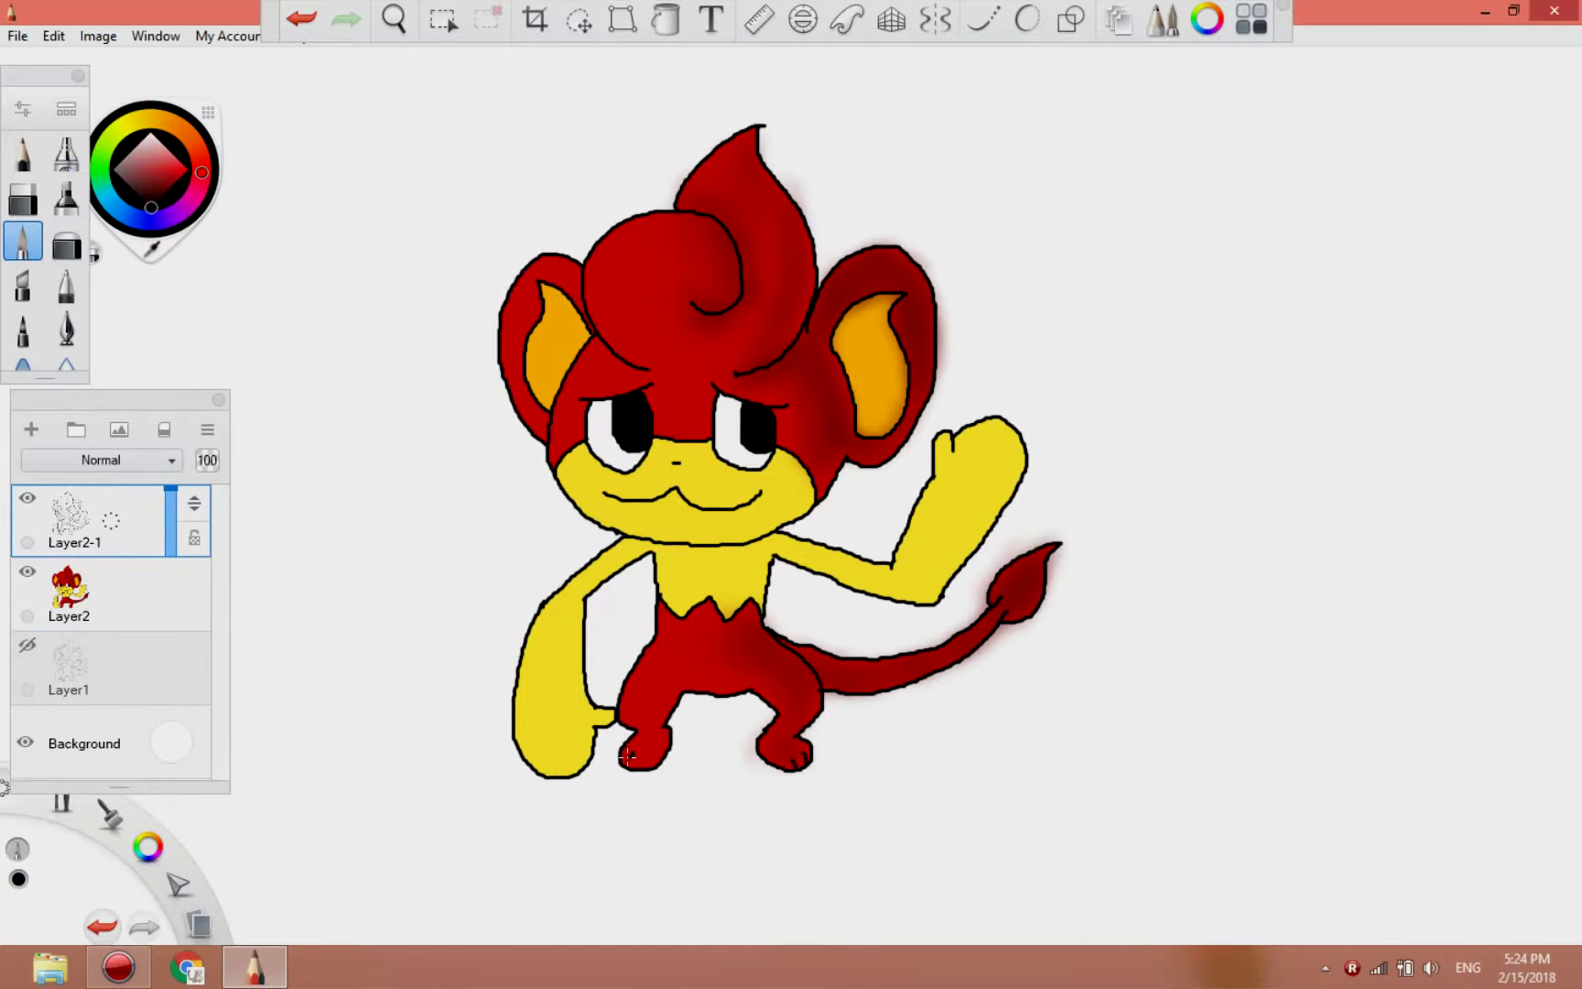
# - Deepen the shading on Layer2 with a darker red along the legs, right ear, hair curl and flame edge
pyautogui.click(92, 593)
pyautogui.click(174, 184)
pyautogui.click(66, 153)
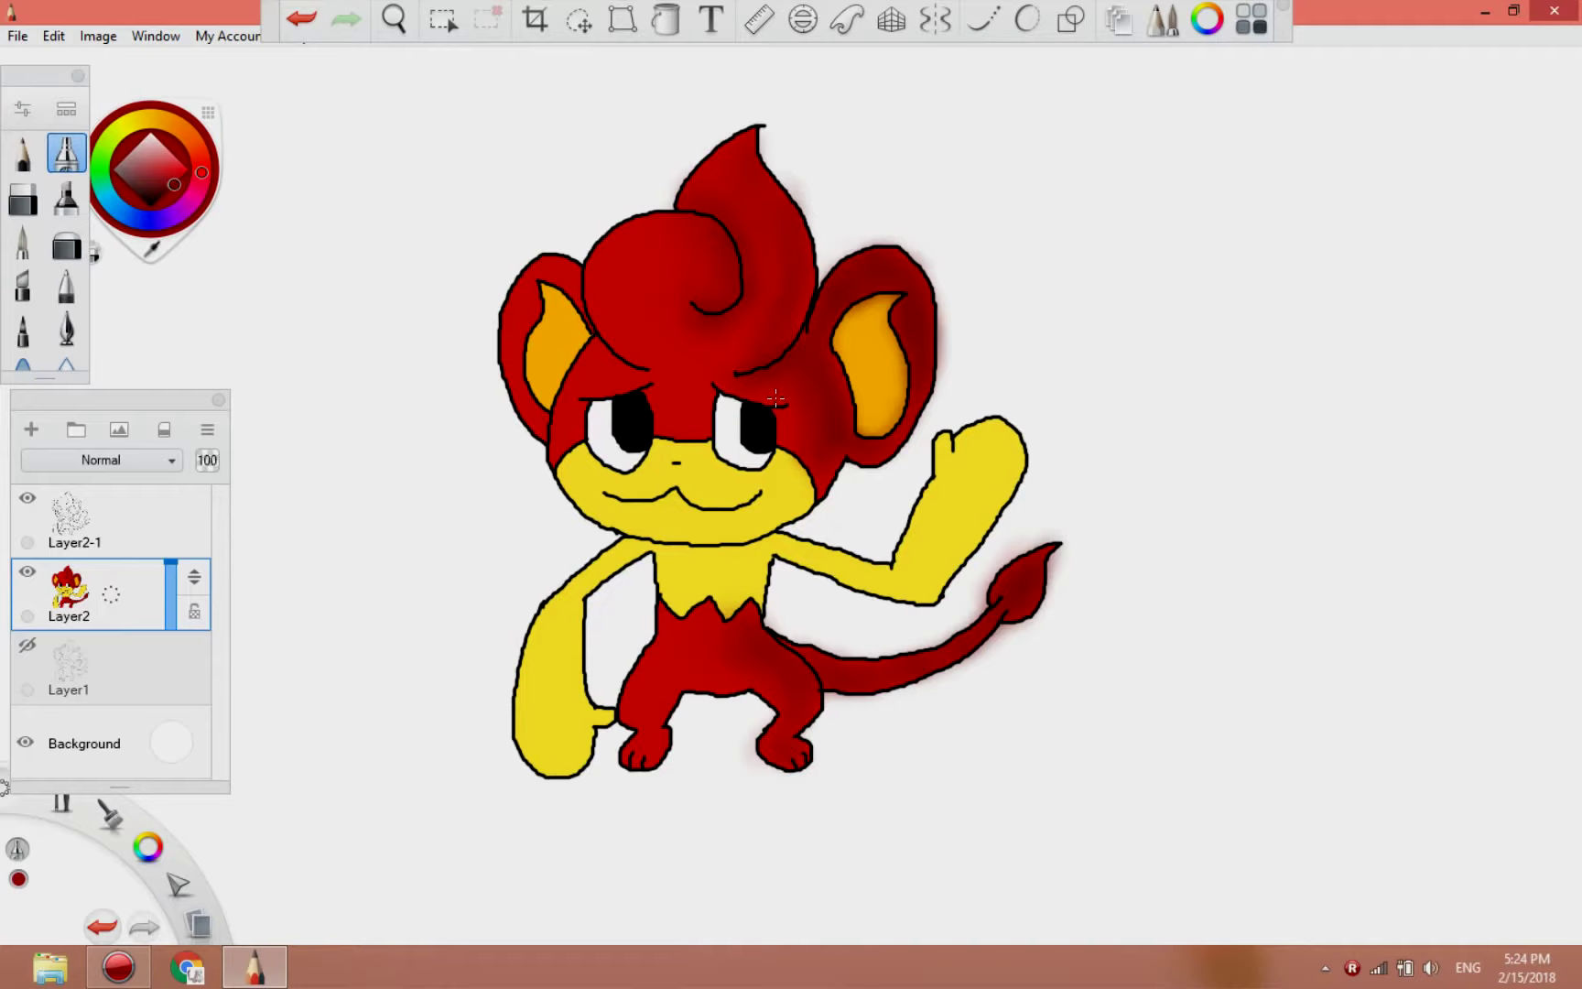
pyautogui.click(163, 195)
pyautogui.moveTo(677, 689); pyautogui.dragTo(659, 746)
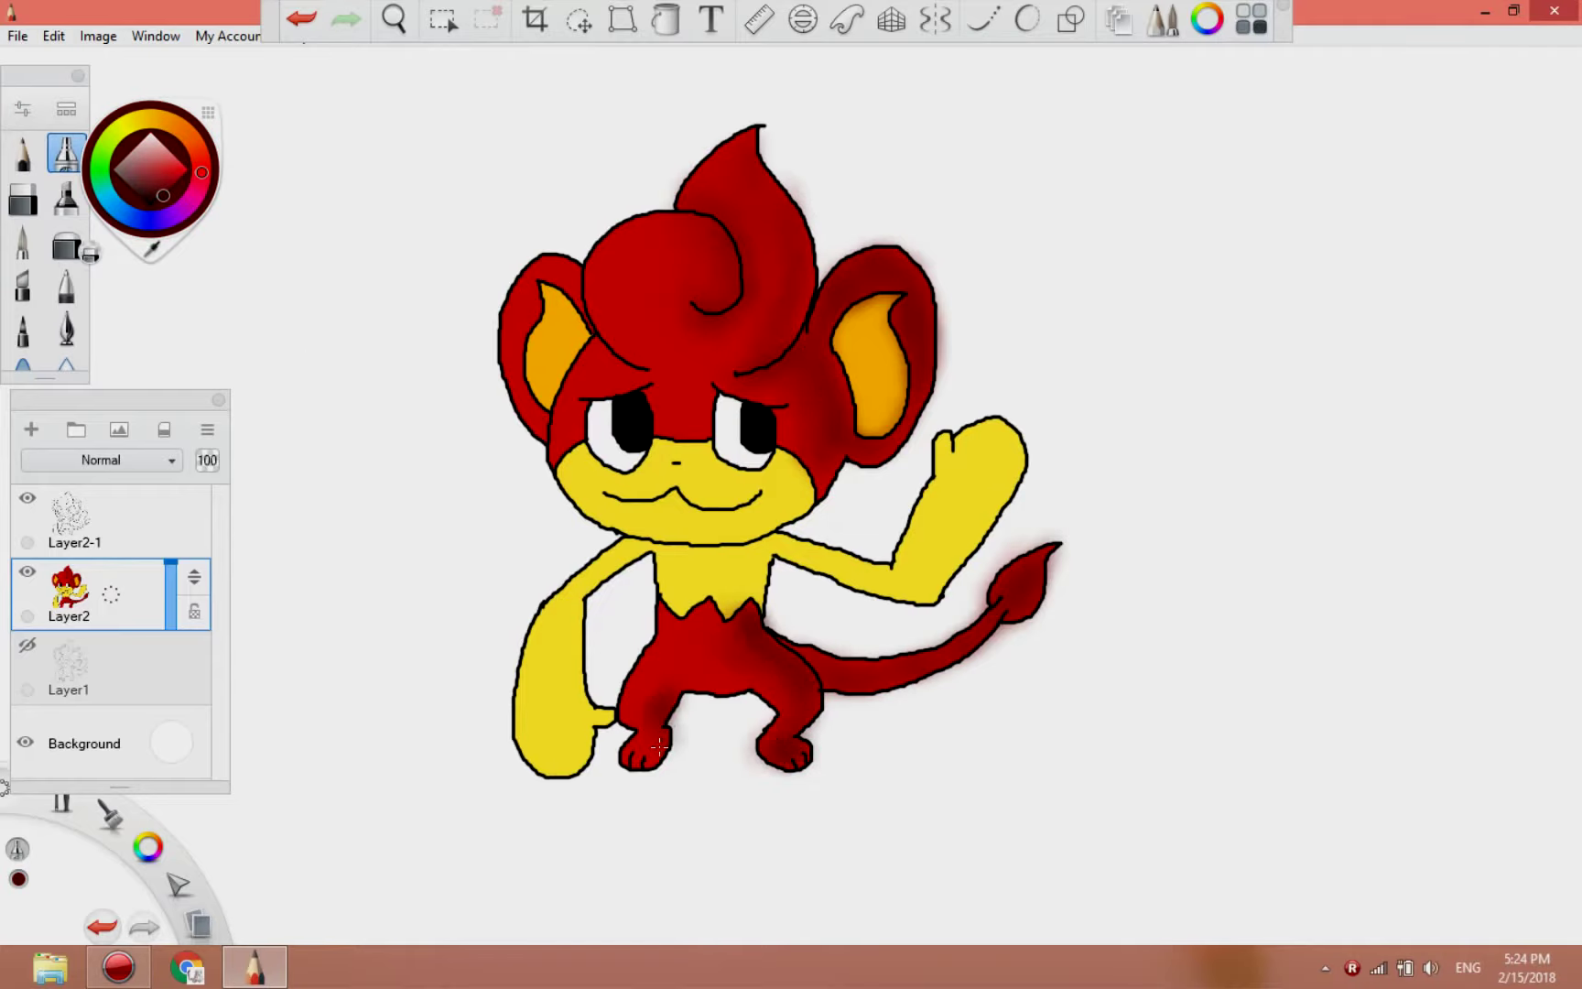
pyautogui.moveTo(860, 412)
pyautogui.mouseDown()
pyautogui.moveTo(838, 353)
pyautogui.moveTo(892, 248)
pyautogui.moveTo(887, 423)
pyautogui.mouseUp()
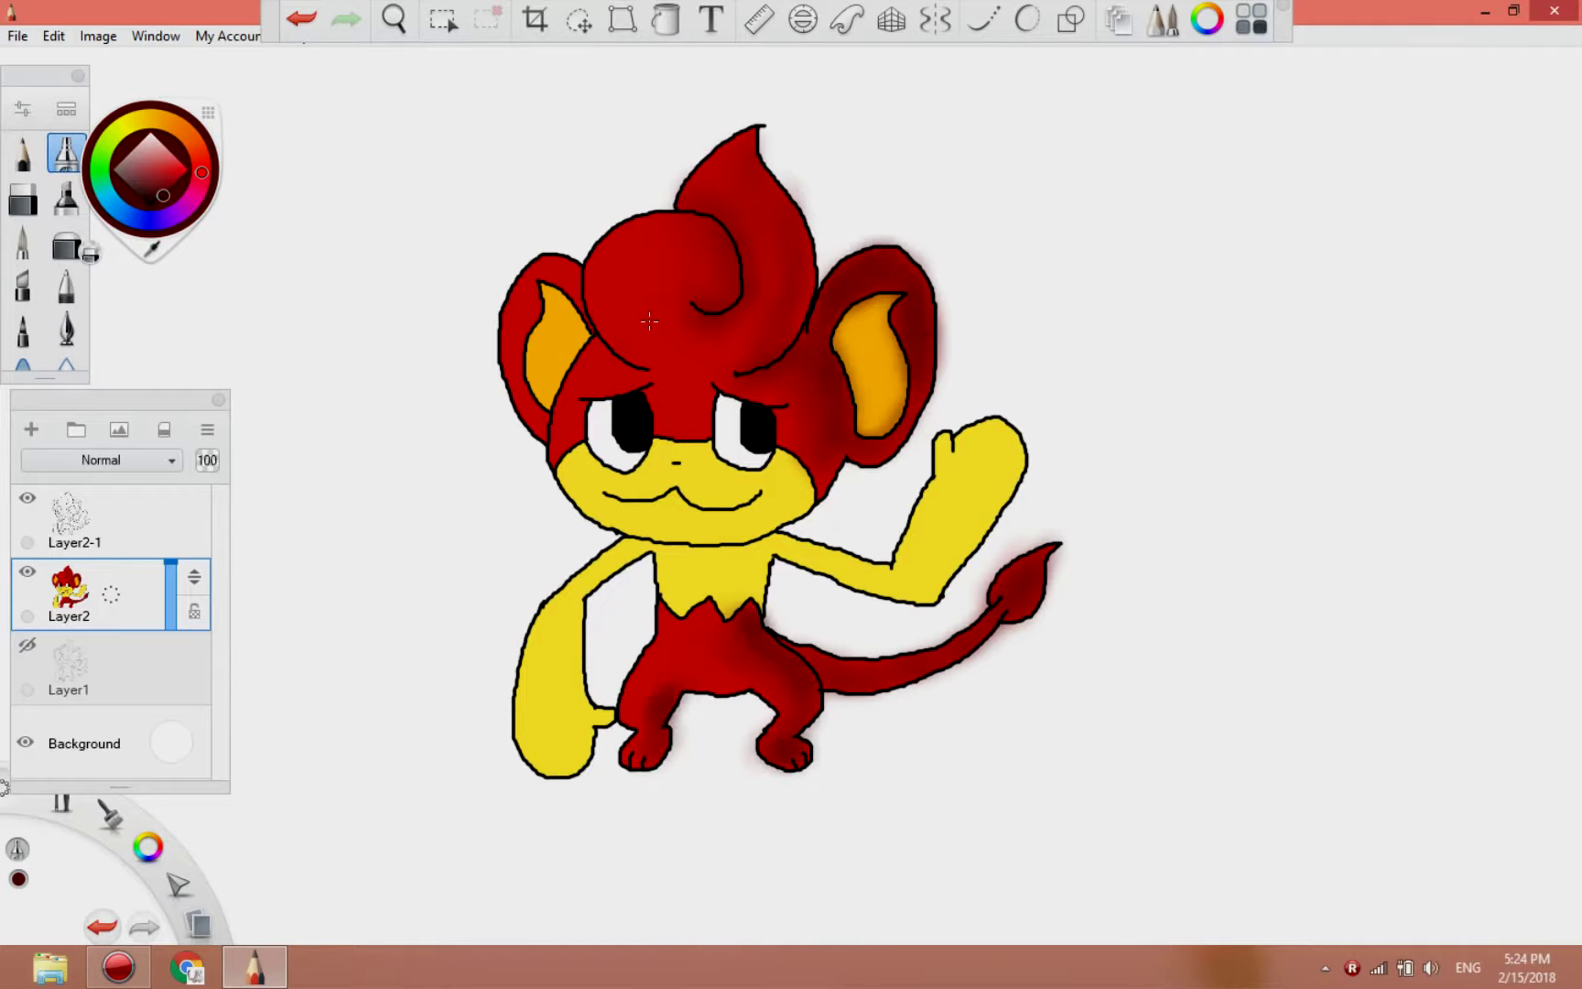
pyautogui.moveTo(814, 265); pyautogui.dragTo(762, 124)
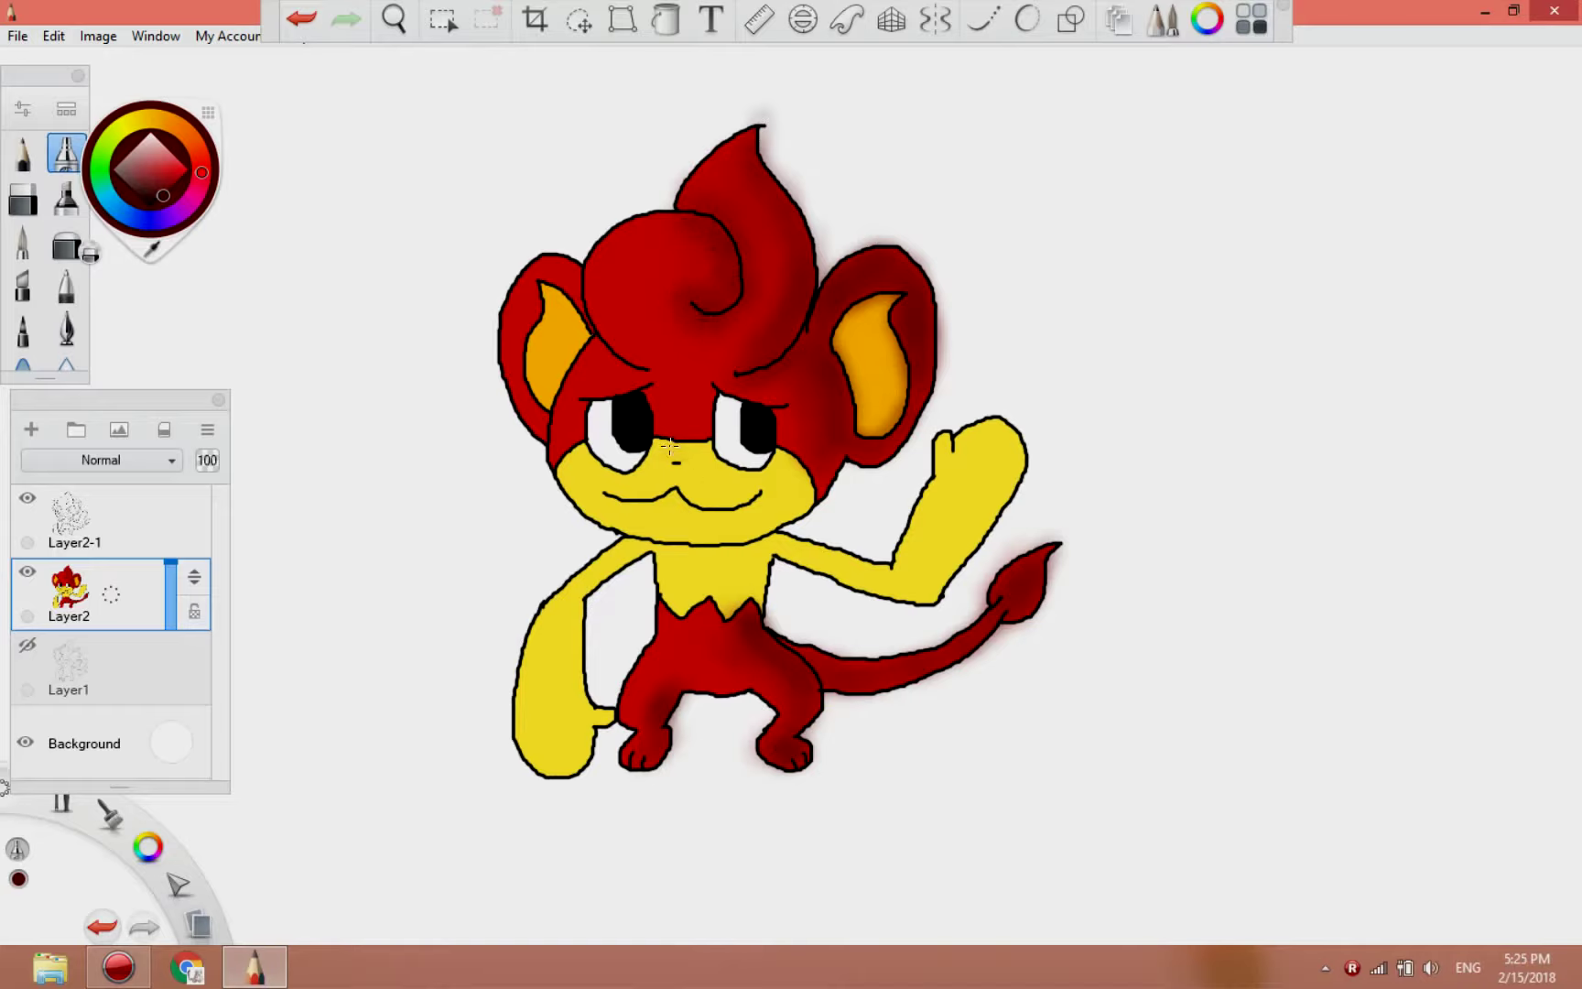
# - Sample the muzzle's yellow, darken it and airbrush shading on the muzzle, chest and both arms
pyautogui.click(152, 249)
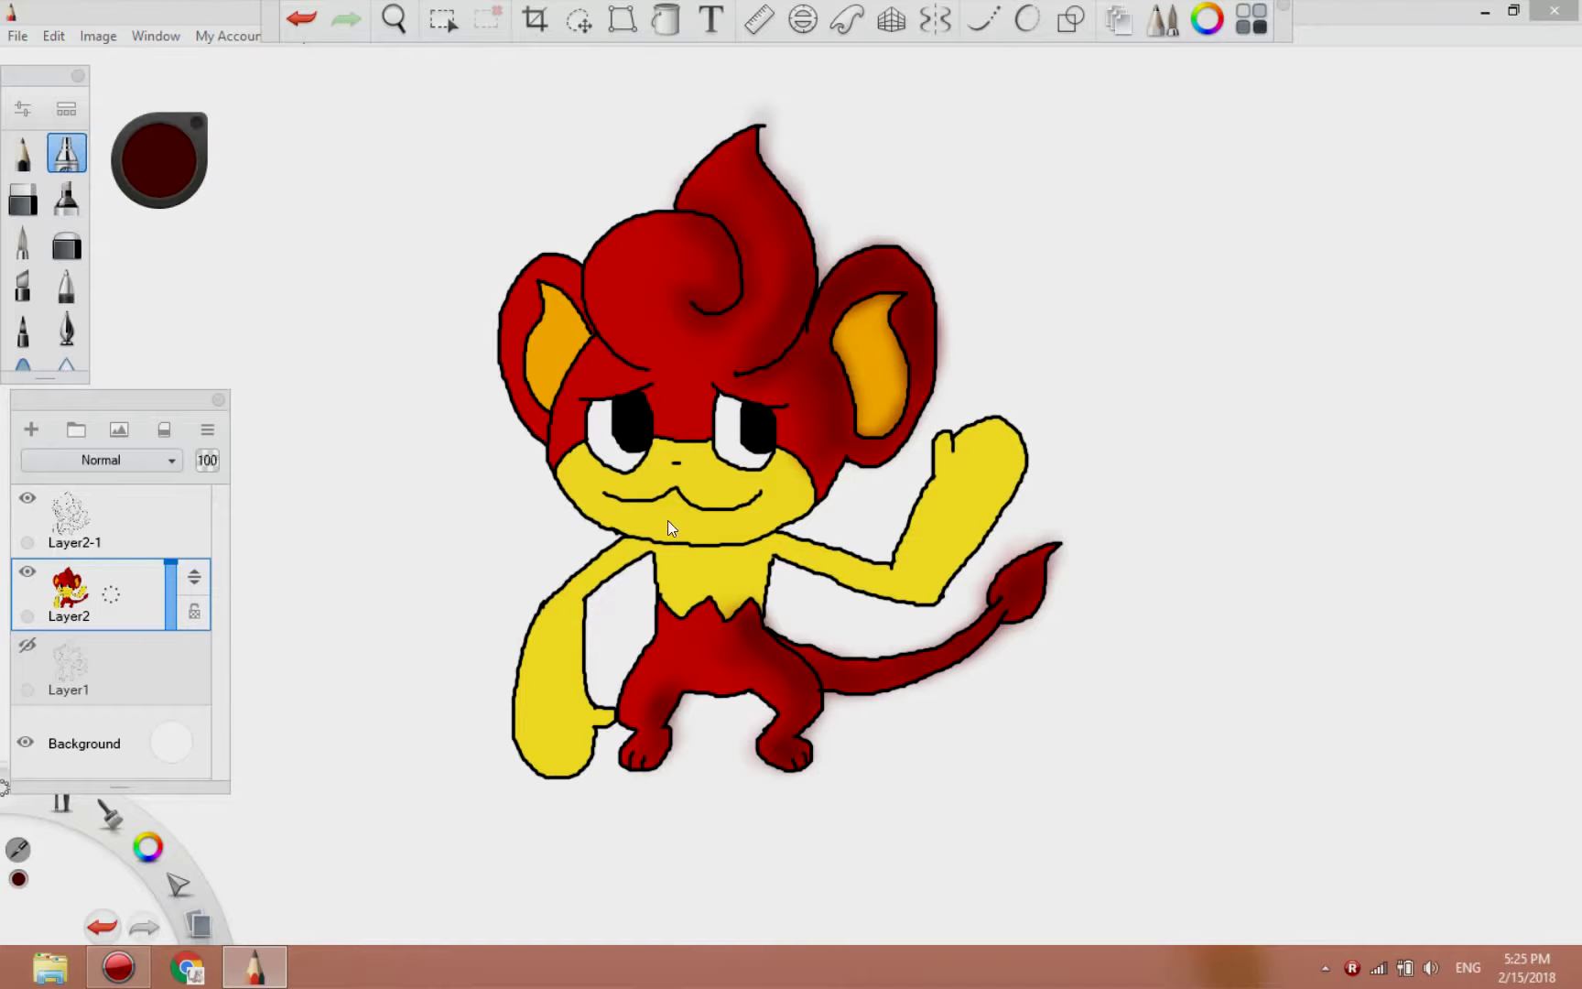
pyautogui.click(668, 520)
pyautogui.click(173, 187)
pyautogui.moveTo(782, 472)
pyautogui.mouseDown()
pyautogui.moveTo(795, 502)
pyautogui.moveTo(766, 529)
pyautogui.moveTo(746, 518)
pyautogui.moveTo(801, 485)
pyautogui.moveTo(989, 513)
pyautogui.moveTo(980, 440)
pyautogui.moveTo(884, 583)
pyautogui.moveTo(760, 586)
pyautogui.moveTo(623, 555)
pyautogui.moveTo(576, 749)
pyautogui.mouseUp()
pyautogui.hotkey('ctrl', 'z')
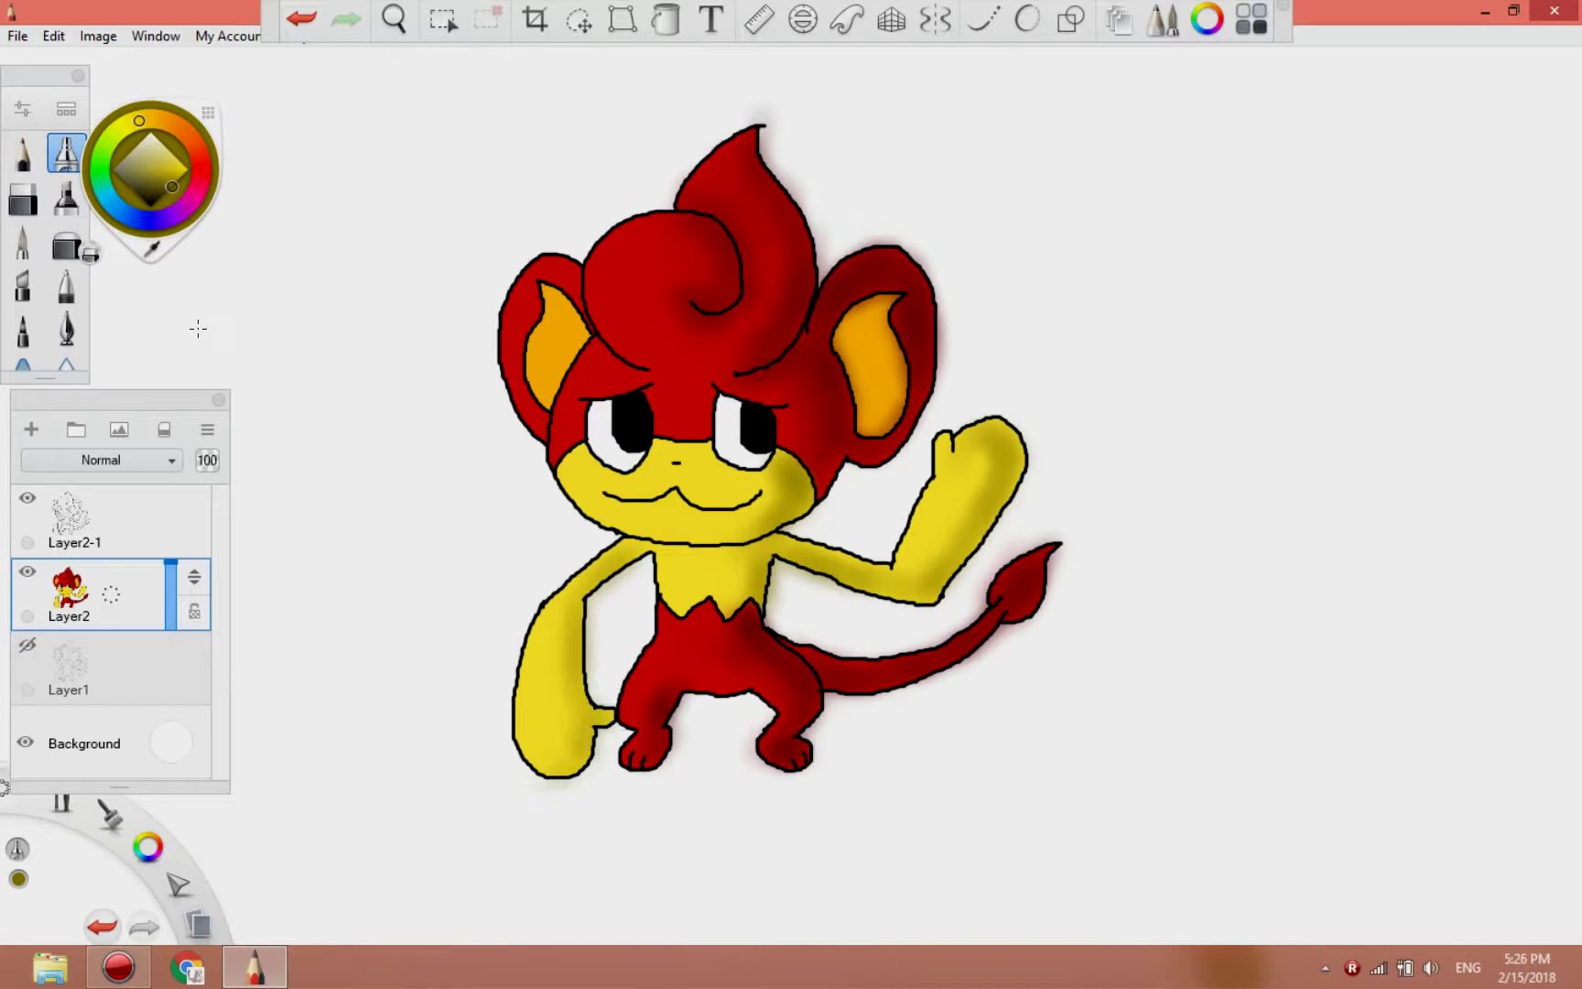
pyautogui.click(180, 177)
pyautogui.moveTo(863, 568); pyautogui.dragTo(1021, 426)
# - Choose dark orange and airbrush shading inside both ears
pyautogui.click(160, 119)
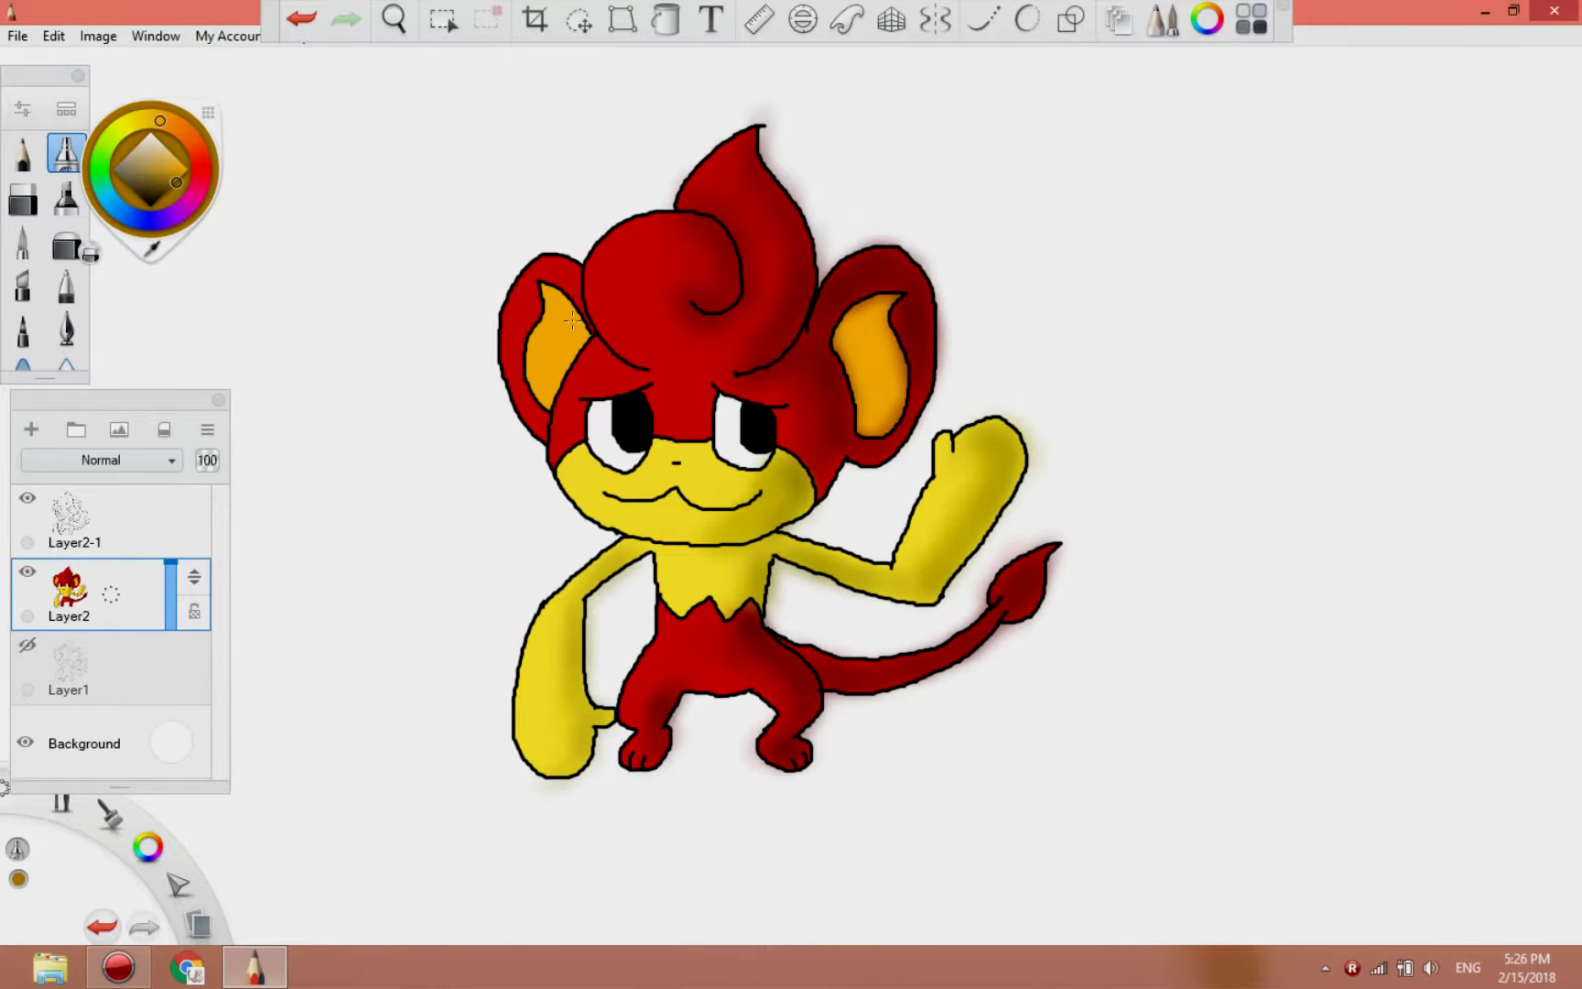
pyautogui.moveTo(549, 289)
pyautogui.mouseDown()
pyautogui.moveTo(539, 380)
pyautogui.moveTo(540, 282)
pyautogui.mouseUp()
pyautogui.moveTo(882, 300)
pyautogui.mouseDown()
pyautogui.moveTo(841, 337)
pyautogui.moveTo(883, 304)
pyautogui.mouseUp()
pyautogui.hotkey('alt', 'Tab')
# - Sample the hair's red, lighten it and airbrush highlights on the hair, left ear, face and left leg
pyautogui.click(666, 271)
pyautogui.click(172, 153)
pyautogui.moveTo(645, 224)
pyautogui.mouseDown()
pyautogui.moveTo(609, 334)
pyautogui.moveTo(632, 353)
pyautogui.mouseUp()
pyautogui.moveTo(696, 188); pyautogui.dragTo(737, 137)
pyautogui.moveTo(539, 259)
pyautogui.mouseDown()
pyautogui.moveTo(524, 417)
pyautogui.moveTo(518, 334)
pyautogui.moveTo(556, 449)
pyautogui.mouseUp()
pyautogui.moveTo(595, 357); pyautogui.dragTo(563, 435)
pyautogui.moveTo(678, 648)
pyautogui.mouseDown()
pyautogui.moveTo(642, 672)
pyautogui.moveTo(632, 756)
pyautogui.mouseUp()
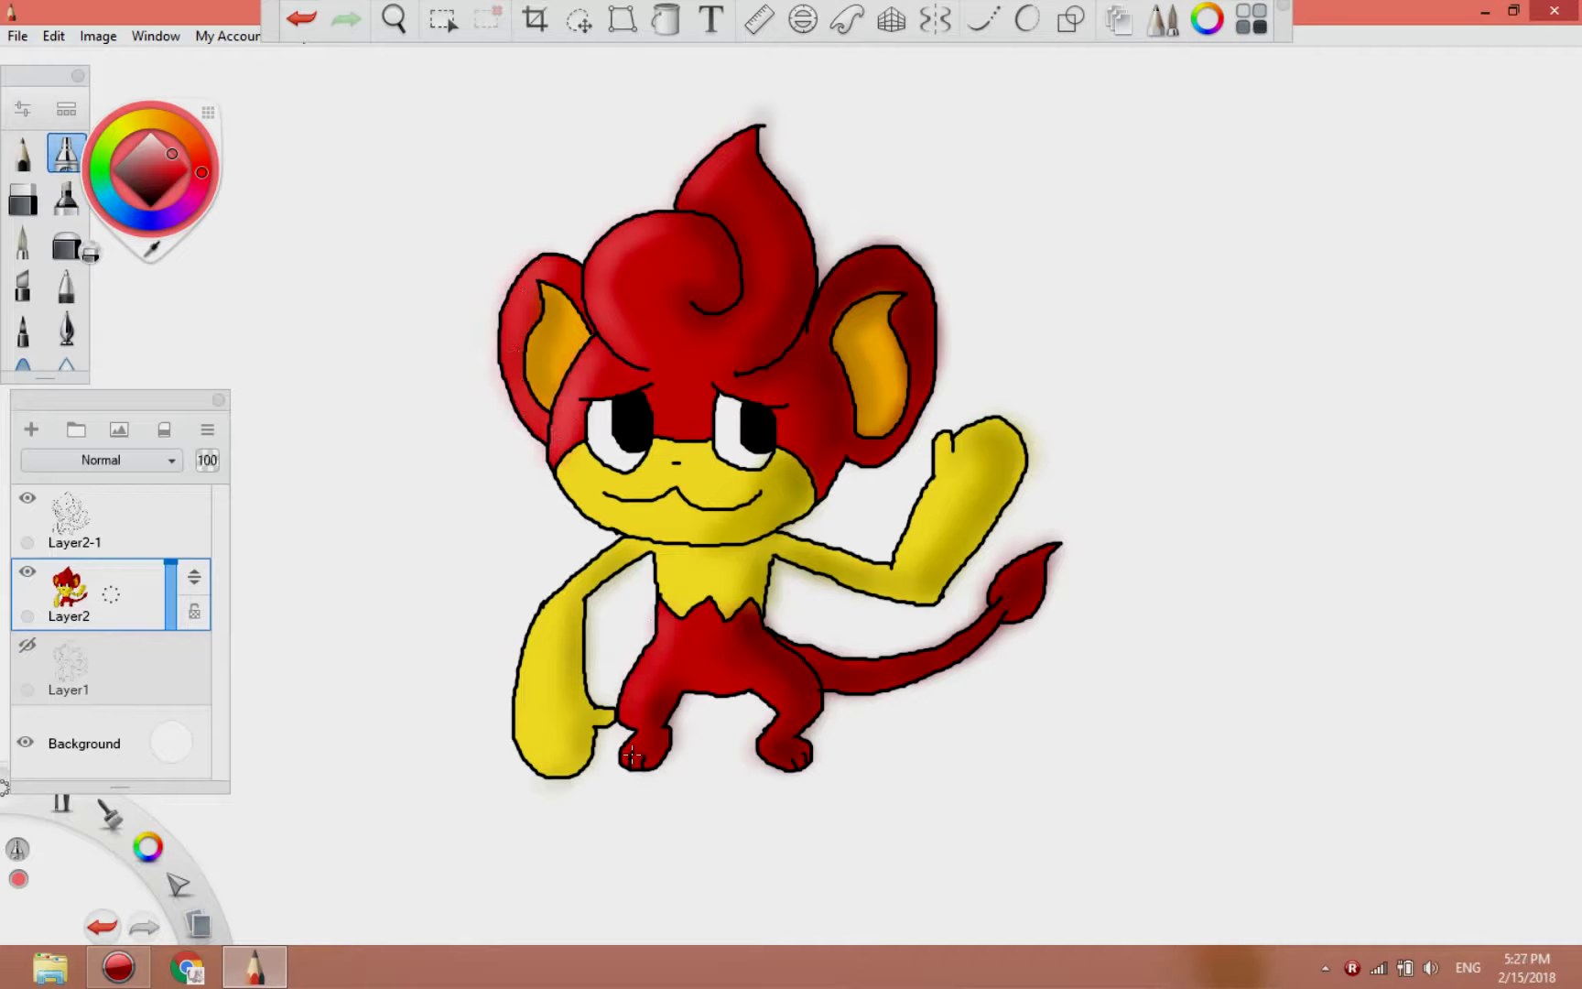
# - Retouch the face's shading with sampled dark red and airbrush light yellow highlights on the muzzle, chest and lowered arm
pyautogui.click(152, 249)
pyautogui.click(837, 421)
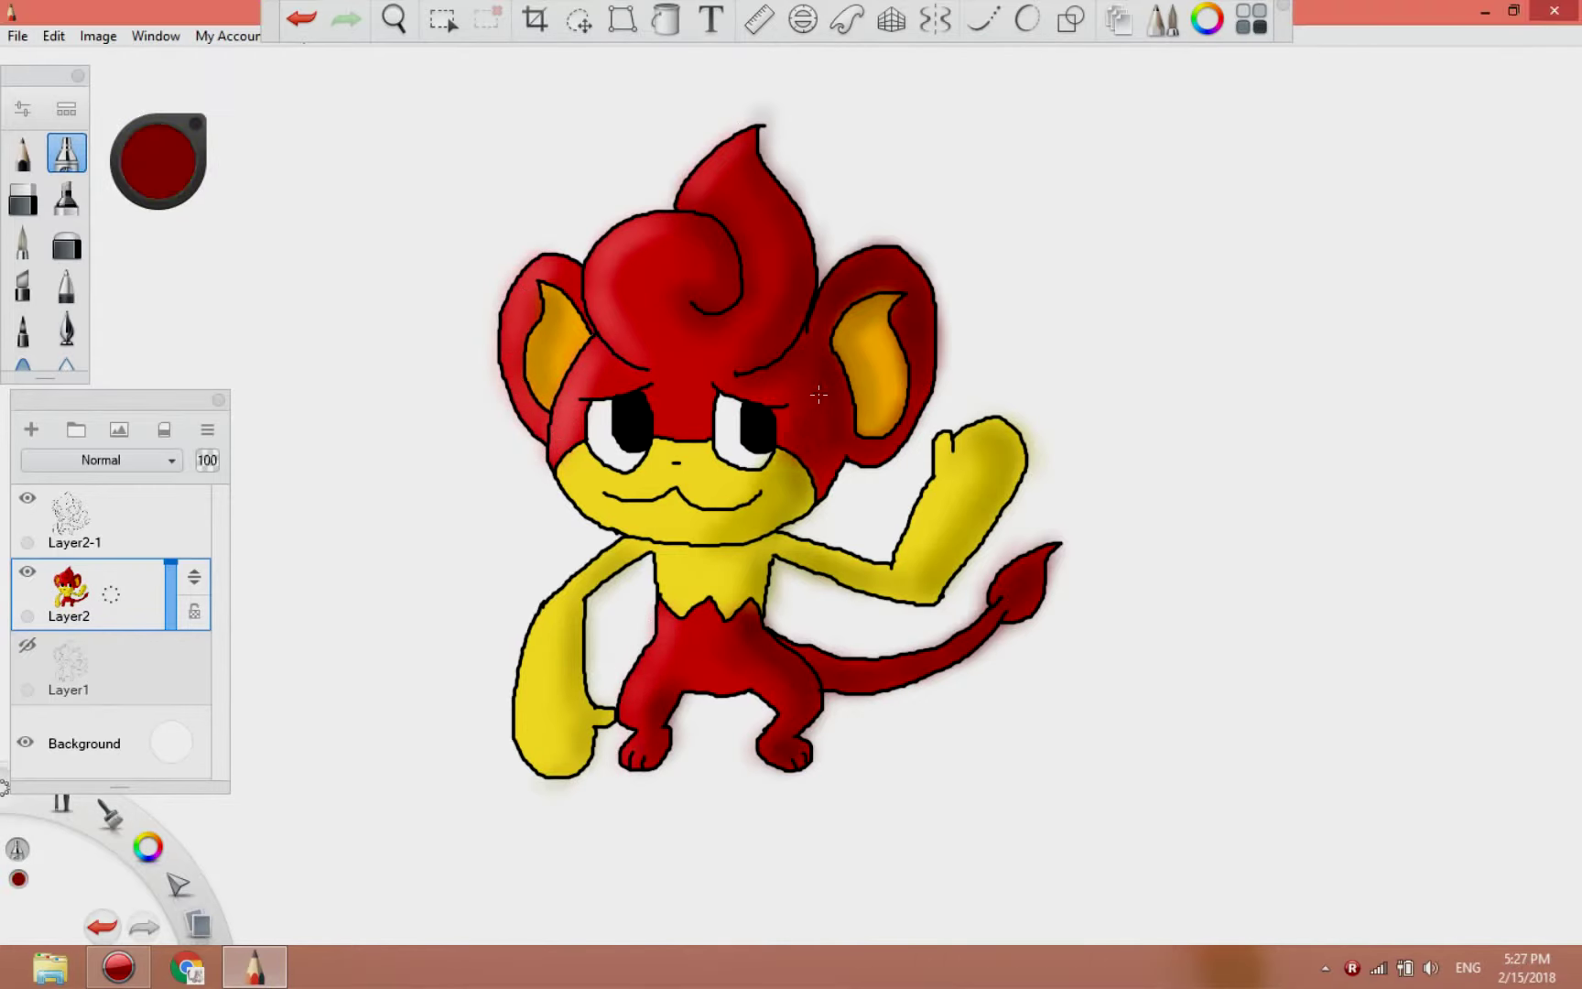
pyautogui.click(594, 512)
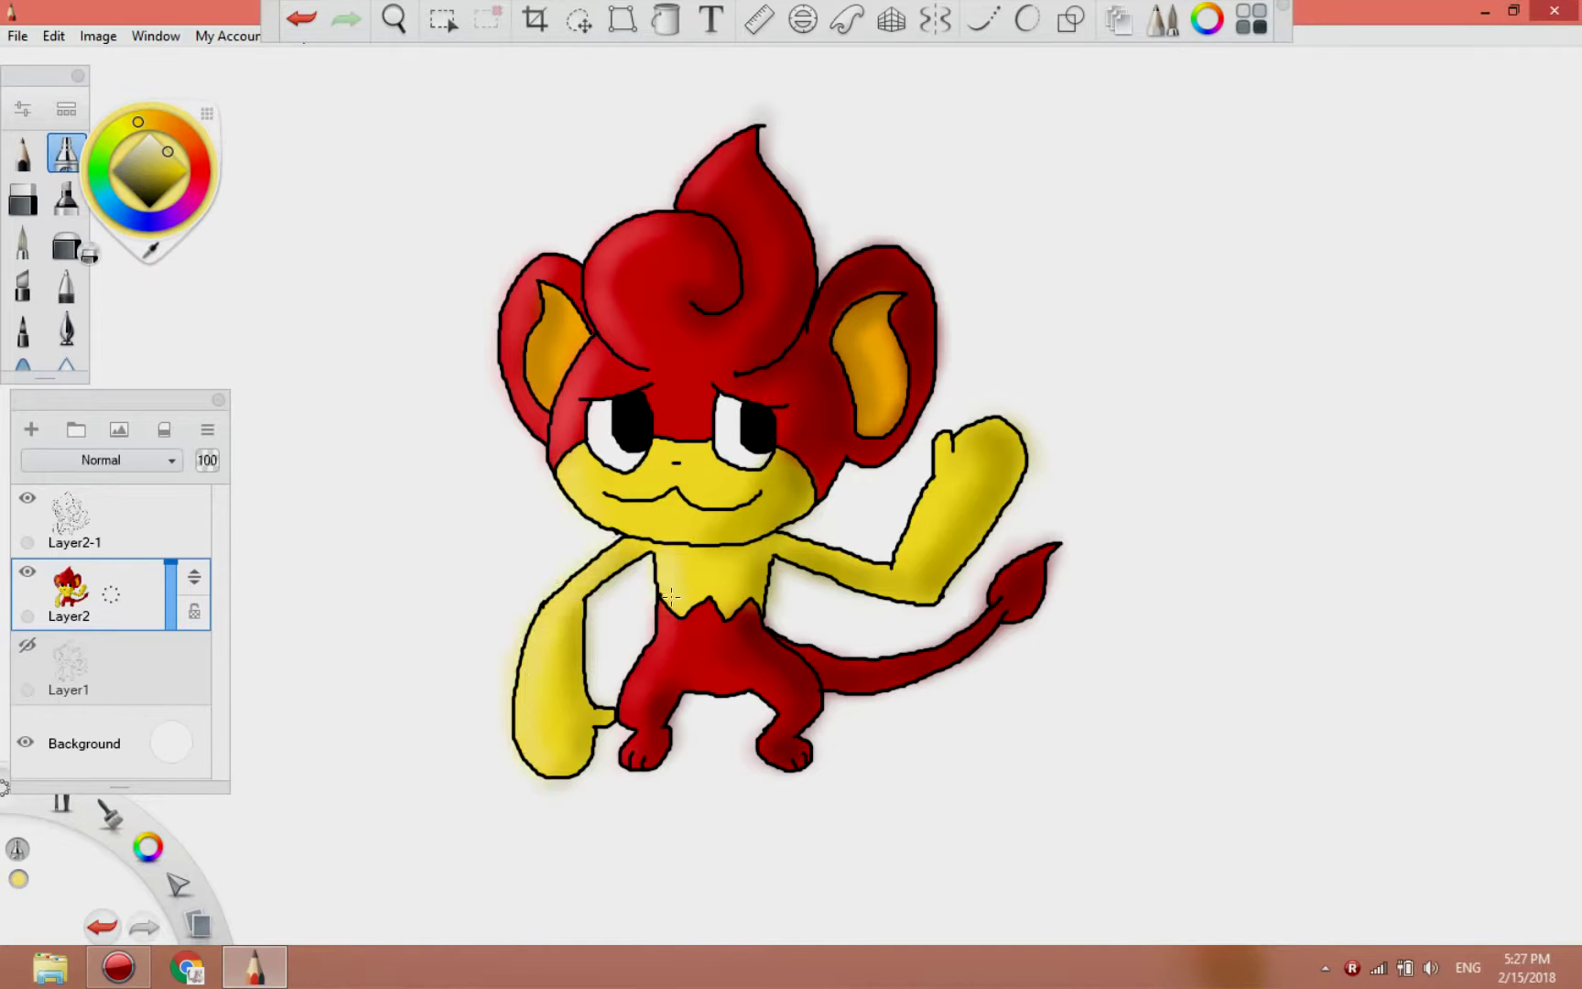
# - Reduce the airbrush size to 6.6 and add pale pink edge highlights to the hair, left ear, face and leg
pyautogui.click(151, 249)
pyautogui.click(614, 266)
pyautogui.doubleClick(66, 153)
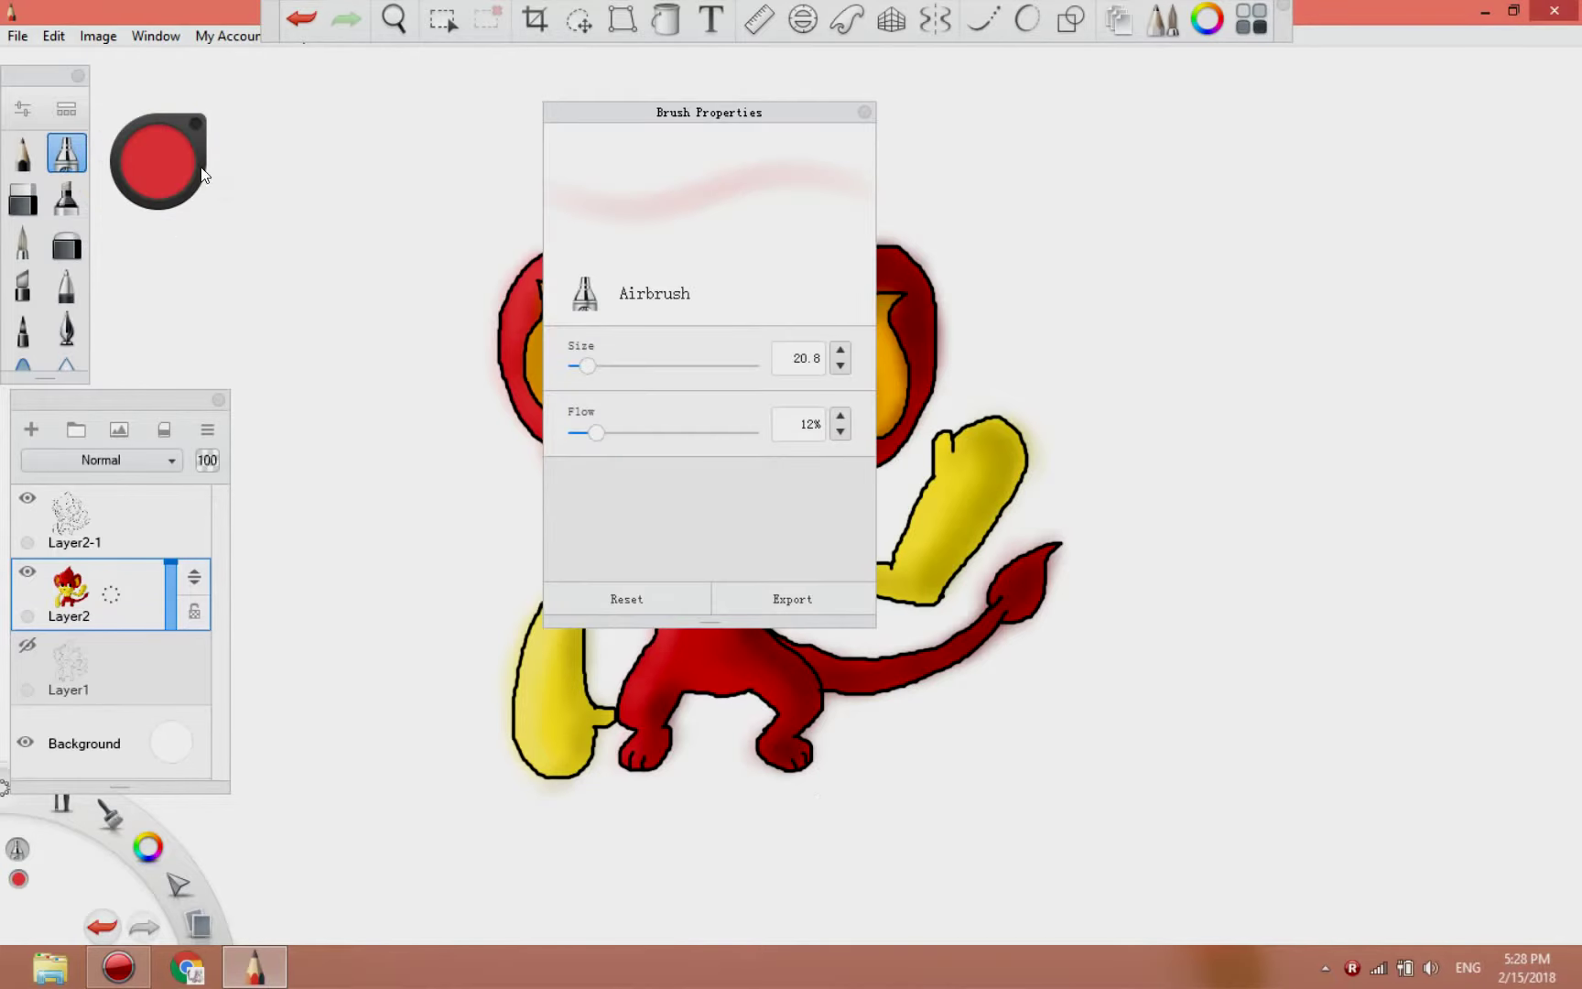
pyautogui.moveTo(586, 365); pyautogui.dragTo(576, 365)
pyautogui.click(864, 111)
pyautogui.click(158, 161)
pyautogui.click(162, 145)
pyautogui.moveTo(649, 213); pyautogui.dragTo(605, 237)
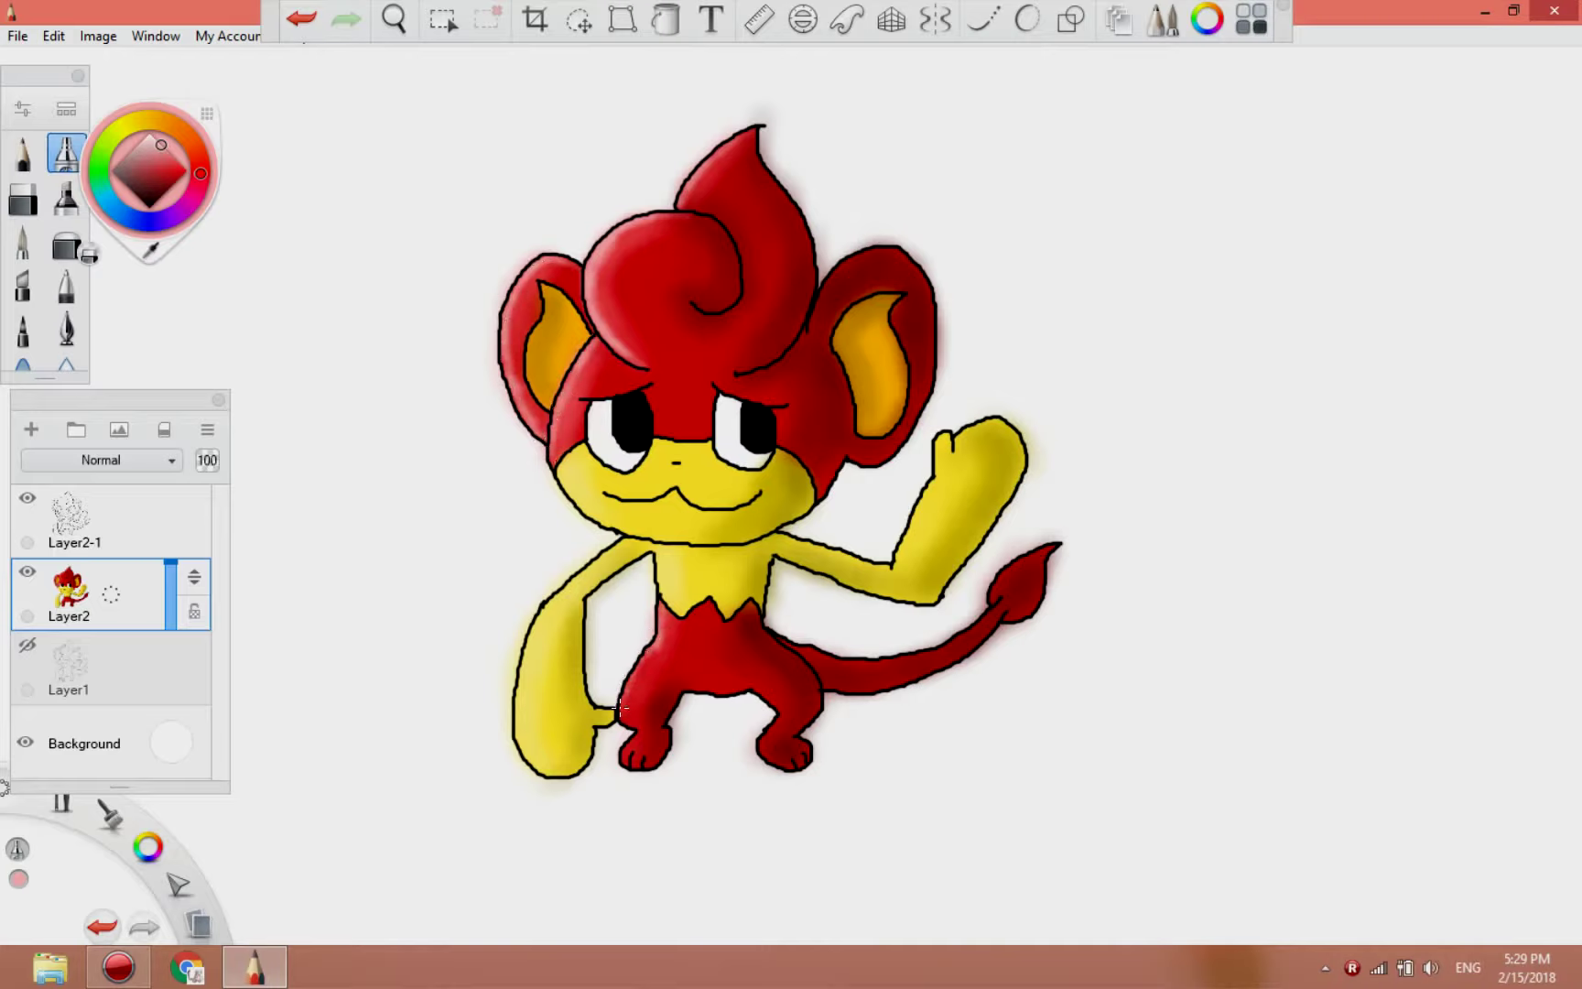
# - Airbrush pale yellow highlights on the muzzle and lowered arm, and sample dark red from the right ear
pyautogui.click(150, 249)
pyautogui.click(749, 609)
pyautogui.click(149, 249)
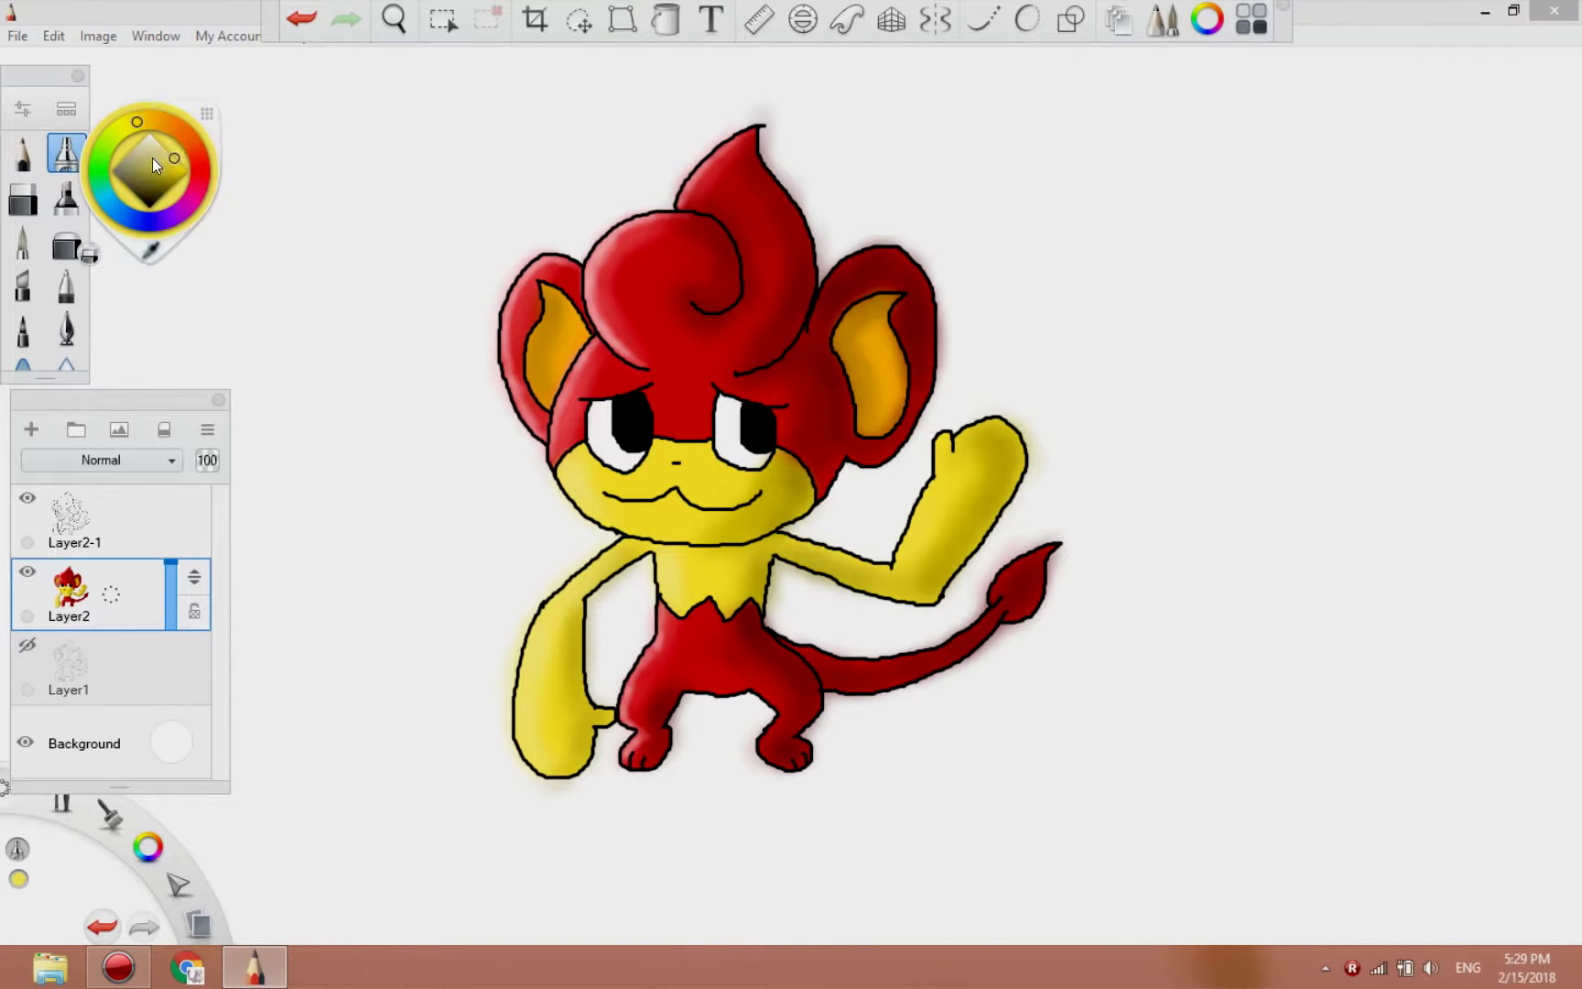
pyautogui.click(567, 488)
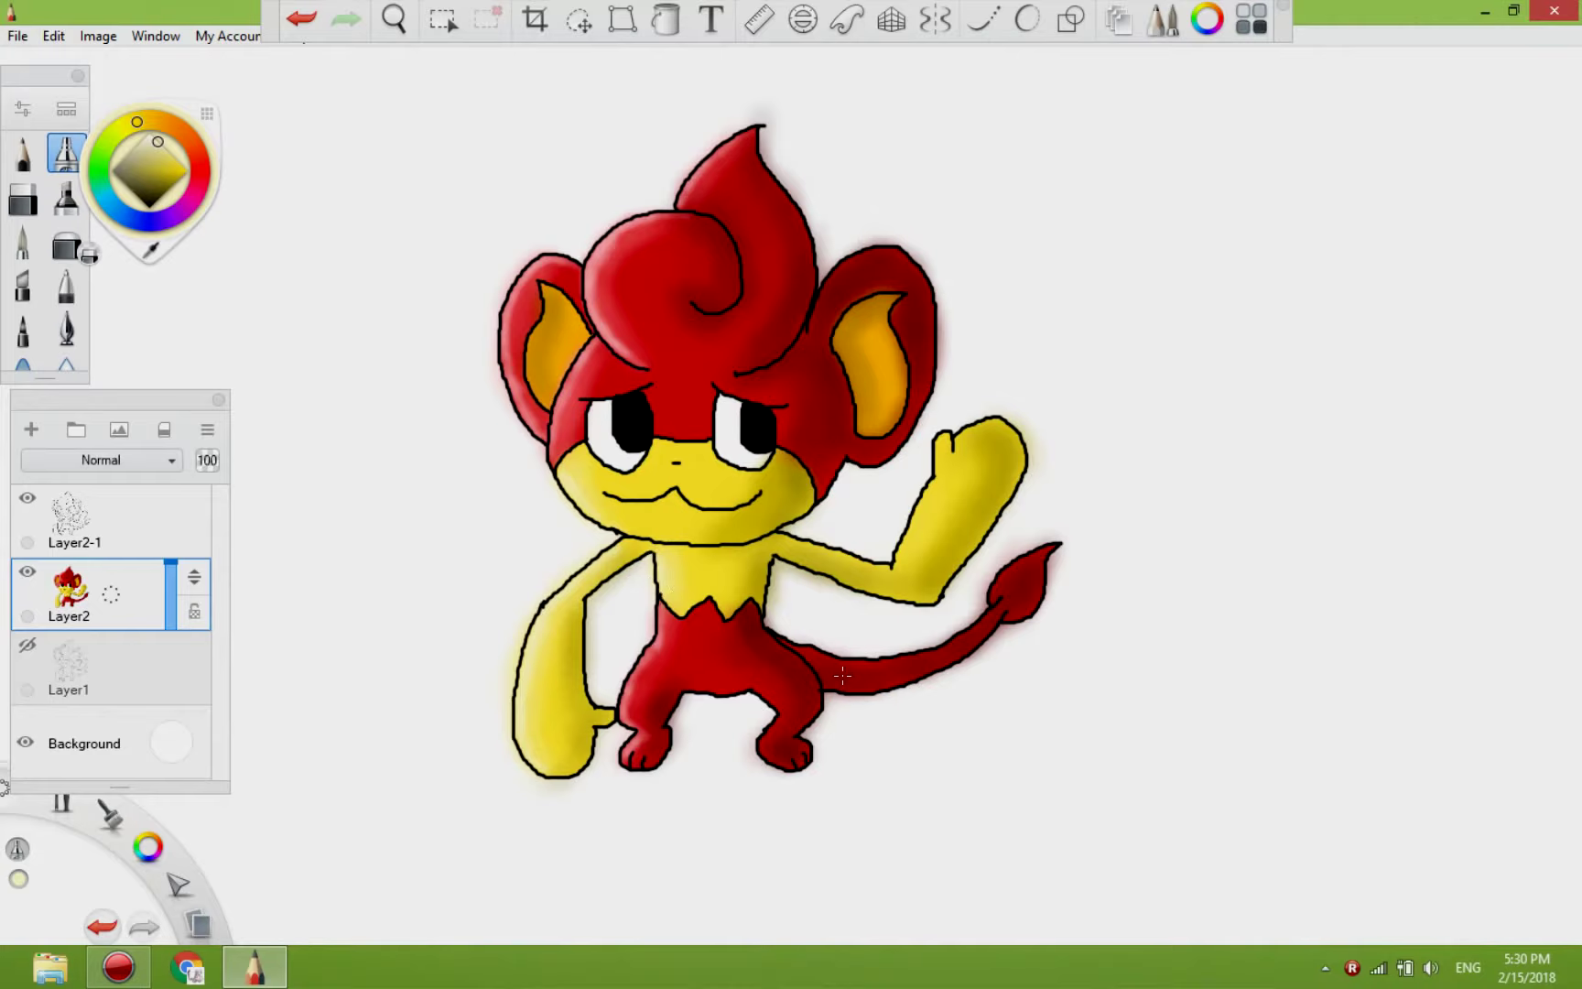
pyautogui.moveTo(154, 253); pyautogui.dragTo(861, 293)
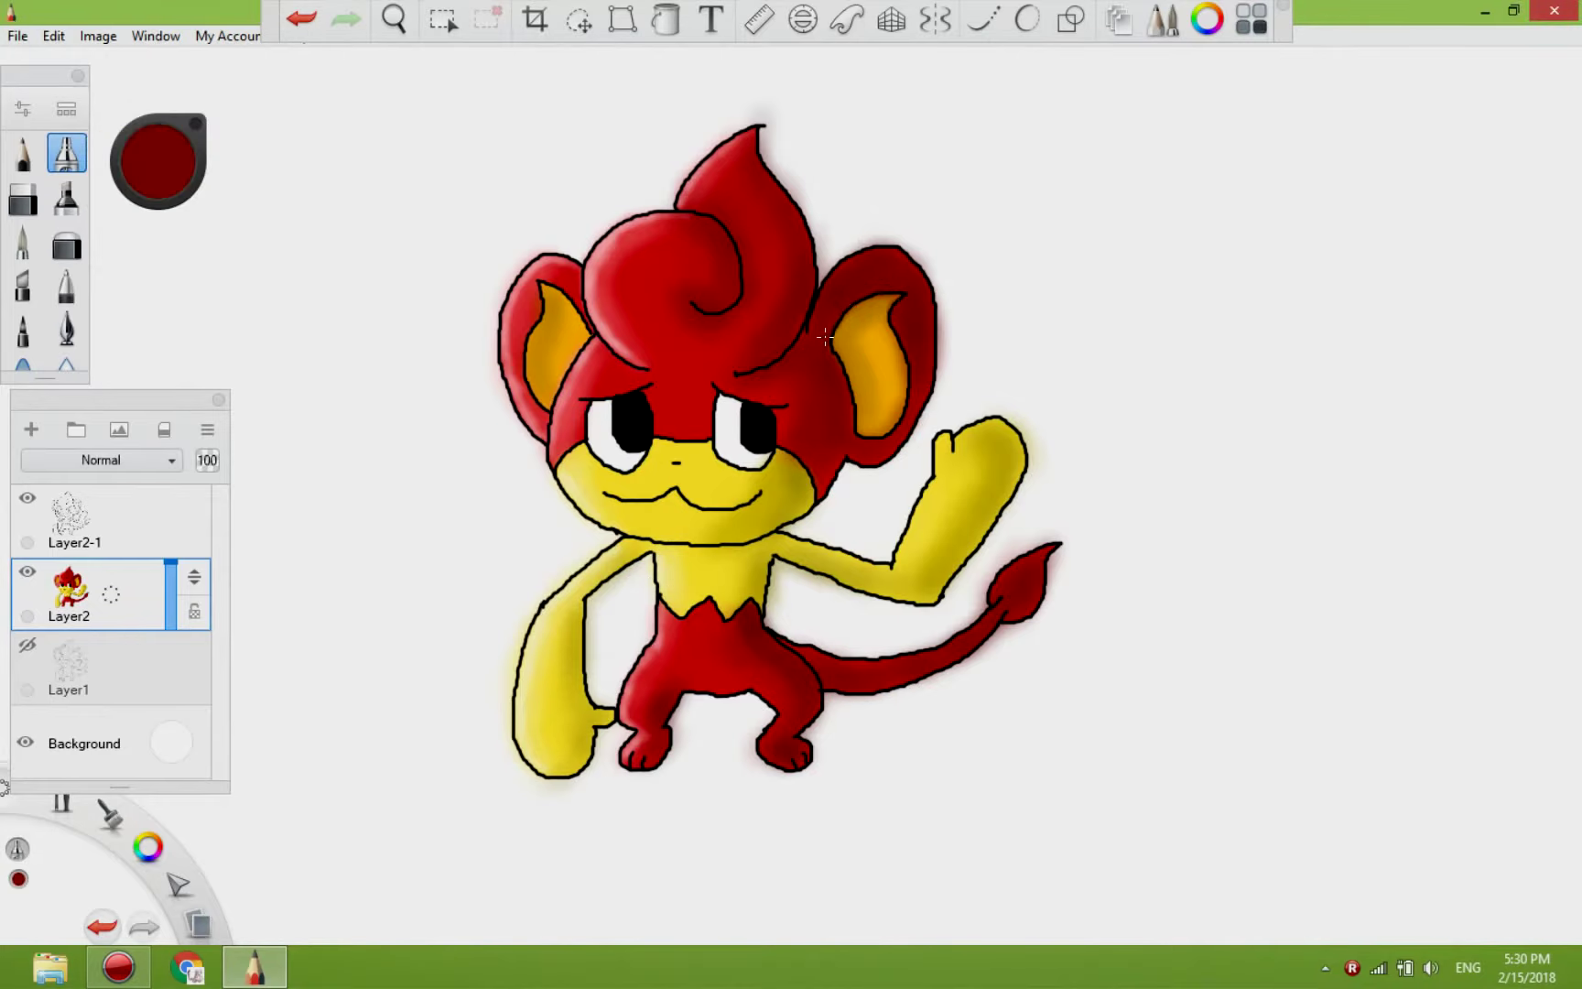
# - Flood-fill the area around the character with the transparent color to clear the airbrush overspray
pyautogui.click(158, 161)
pyautogui.click(180, 251)
pyautogui.click(666, 19)
pyautogui.click(412, 274)
pyautogui.click(655, 22)
# - Add a new layer and move it below Layer2
pyautogui.click(80, 544)
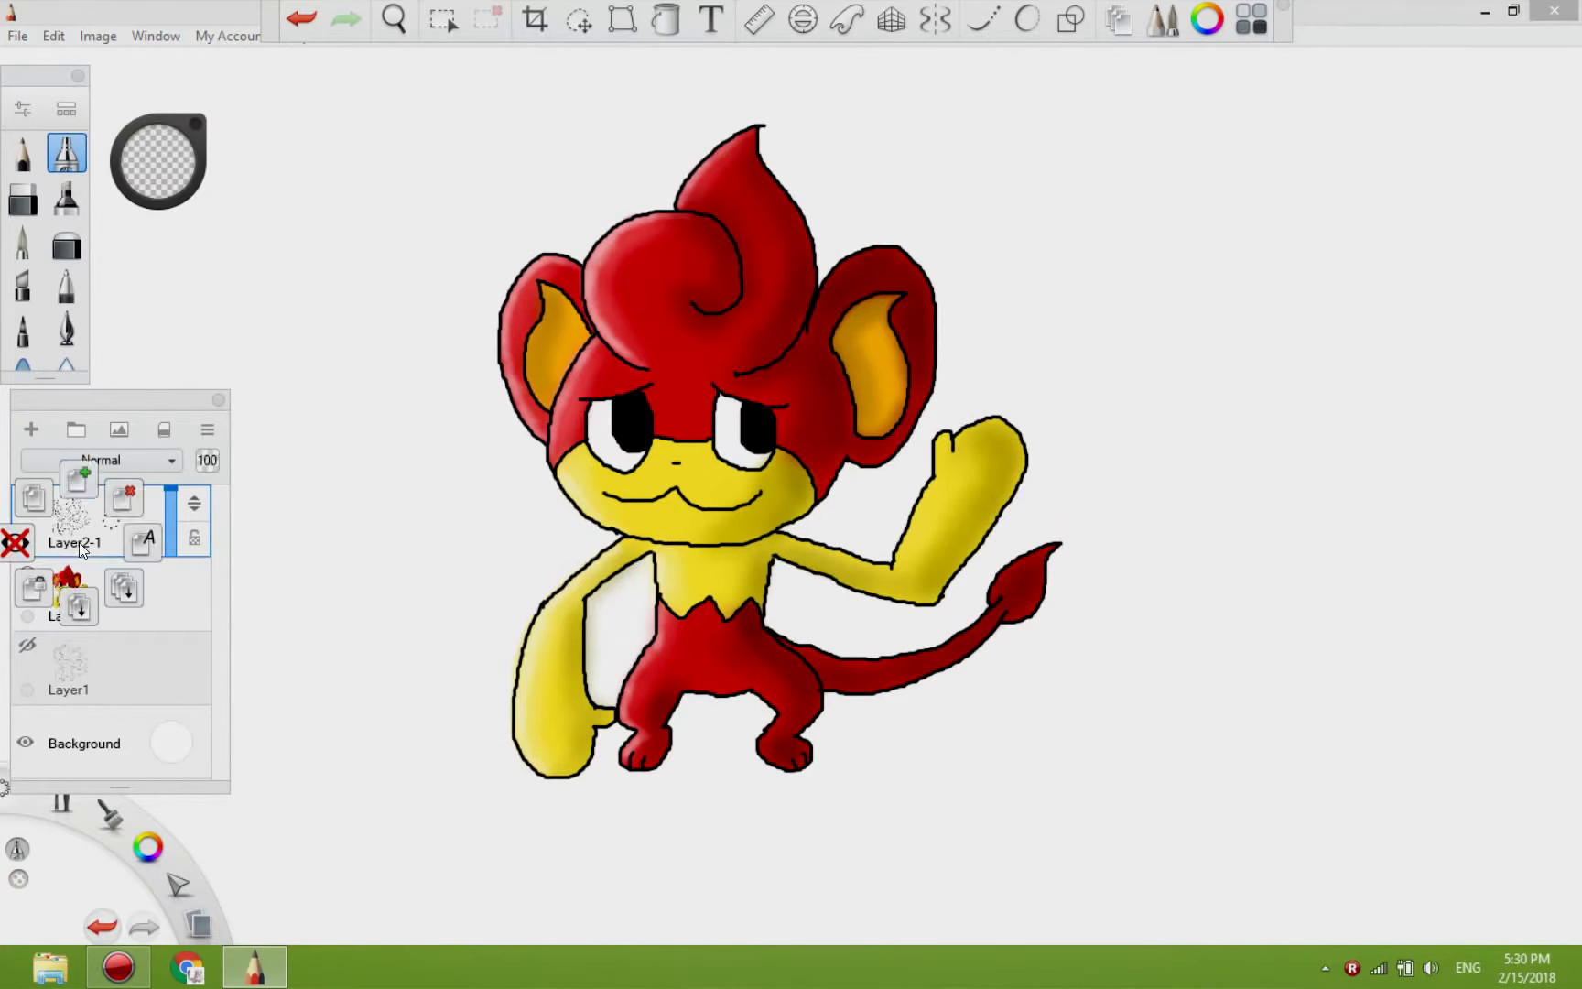
pyautogui.moveTo(80, 543); pyautogui.dragTo(78, 479)
pyautogui.moveTo(194, 503); pyautogui.dragTo(194, 652)
pyautogui.click(159, 161)
pyautogui.click(150, 220)
# - Airbrush a dark red glow in the lower part of both pupils and a white glint in the upper part on Layer2
pyautogui.click(110, 593)
pyautogui.click(159, 161)
pyautogui.click(200, 174)
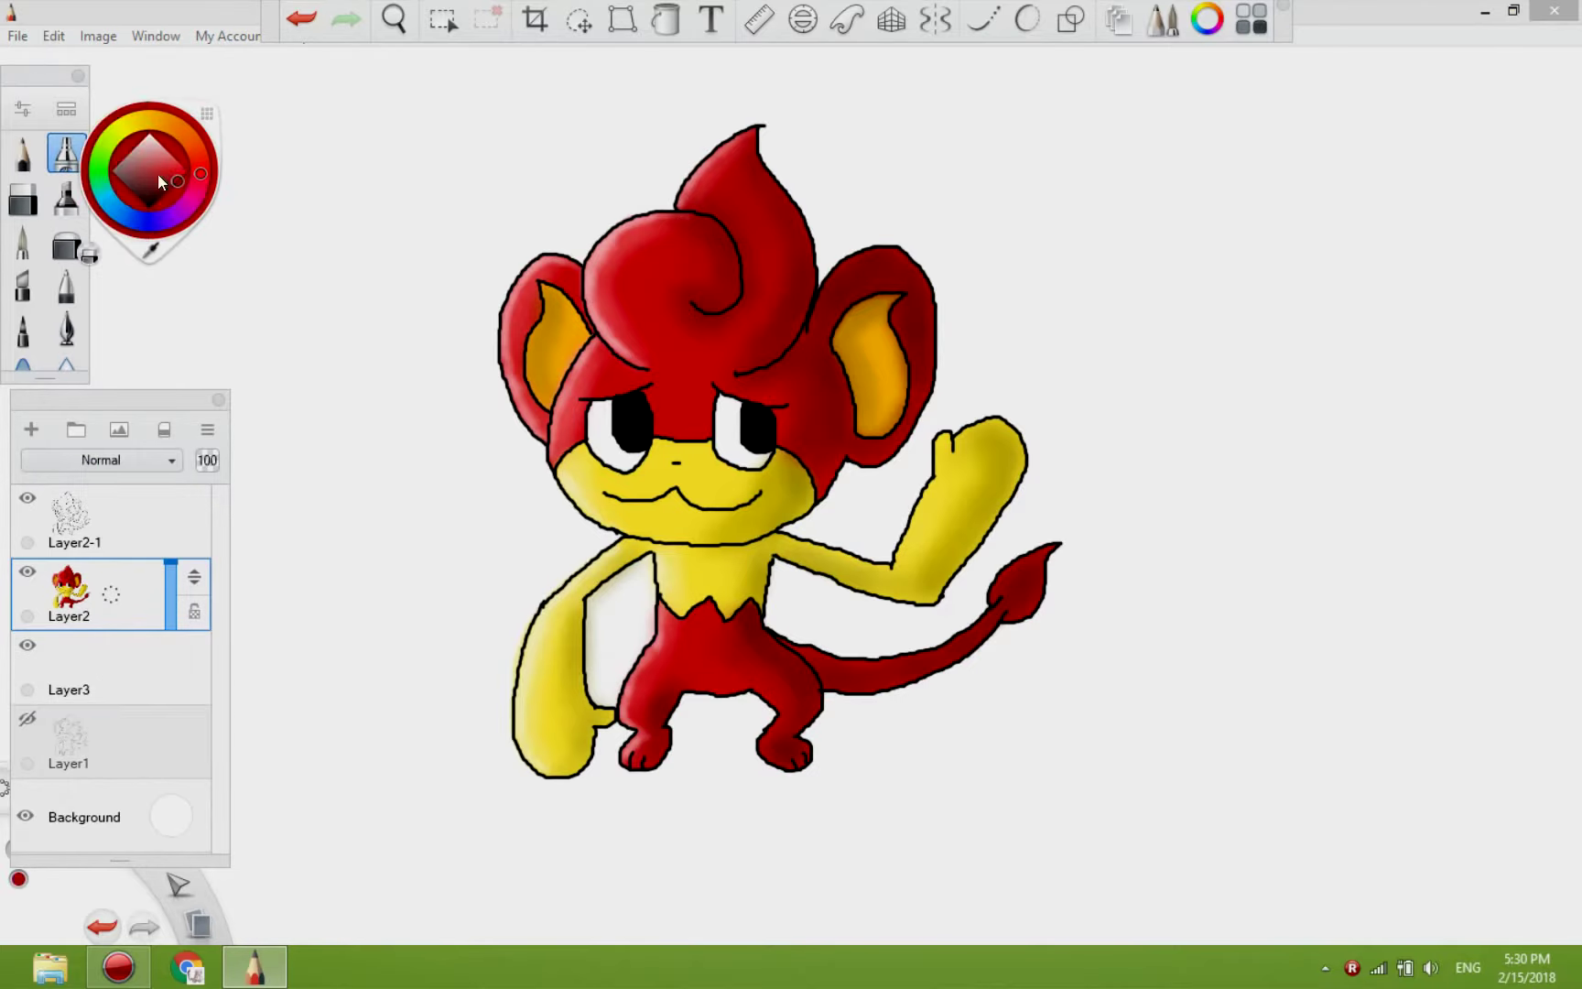
pyautogui.click(758, 443)
pyautogui.click(159, 161)
pyautogui.click(150, 122)
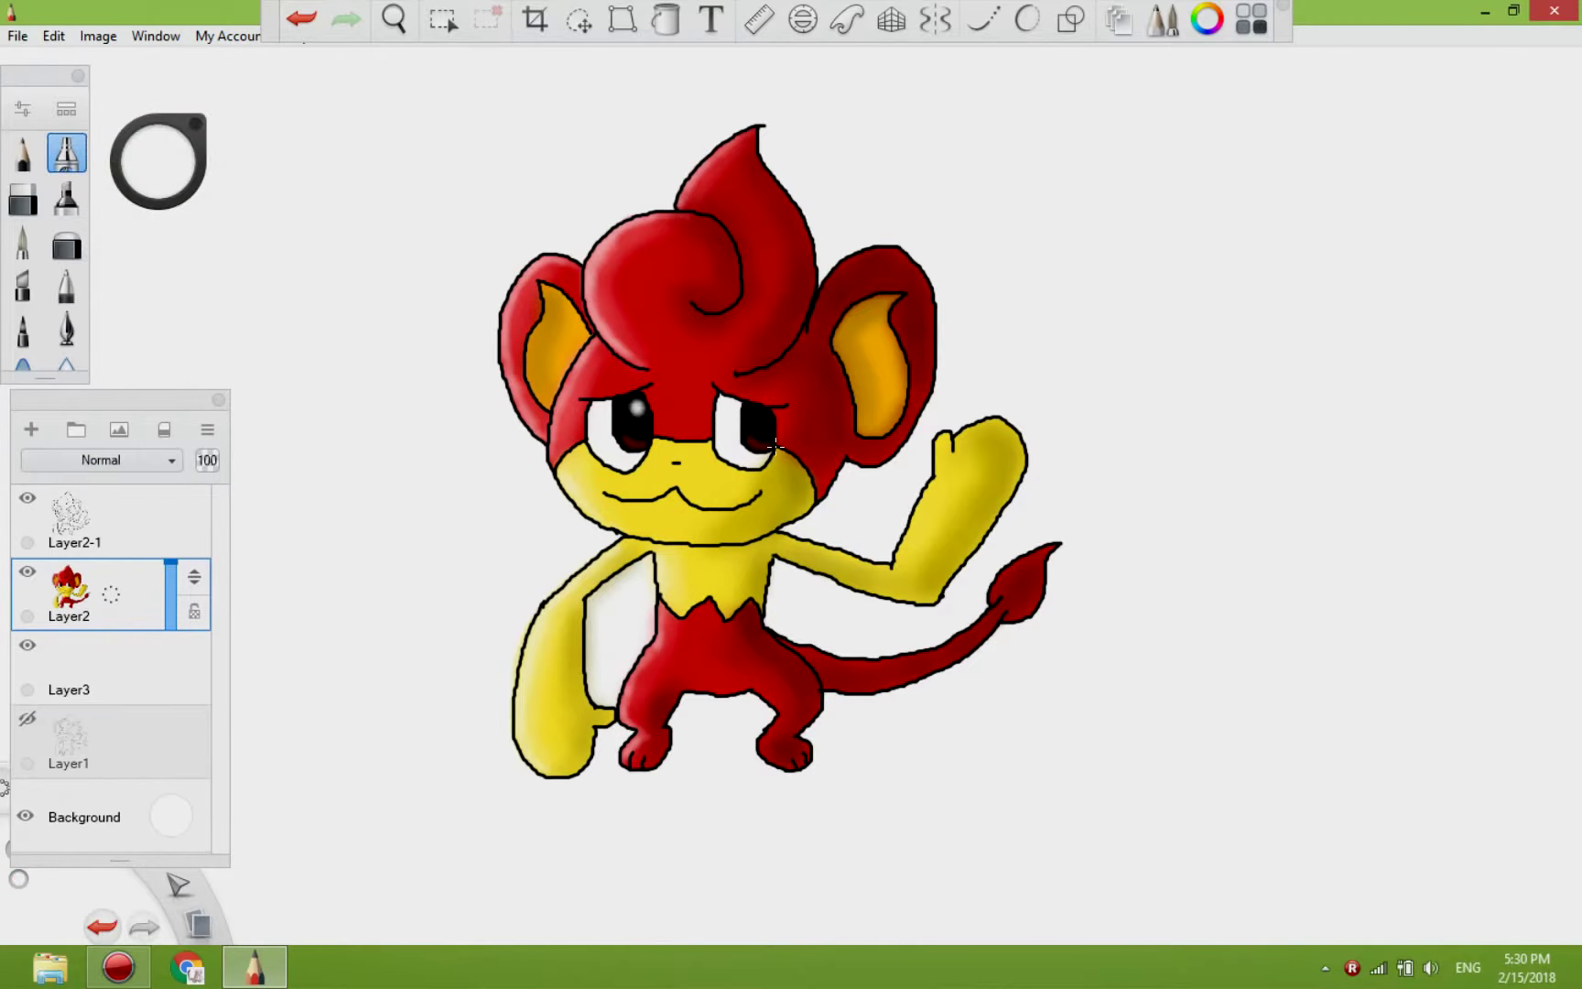
# - Choose black, enlarge the airbrush and make Layer3 the active layer
pyautogui.click(159, 162)
pyautogui.click(150, 222)
pyautogui.doubleClick(67, 153)
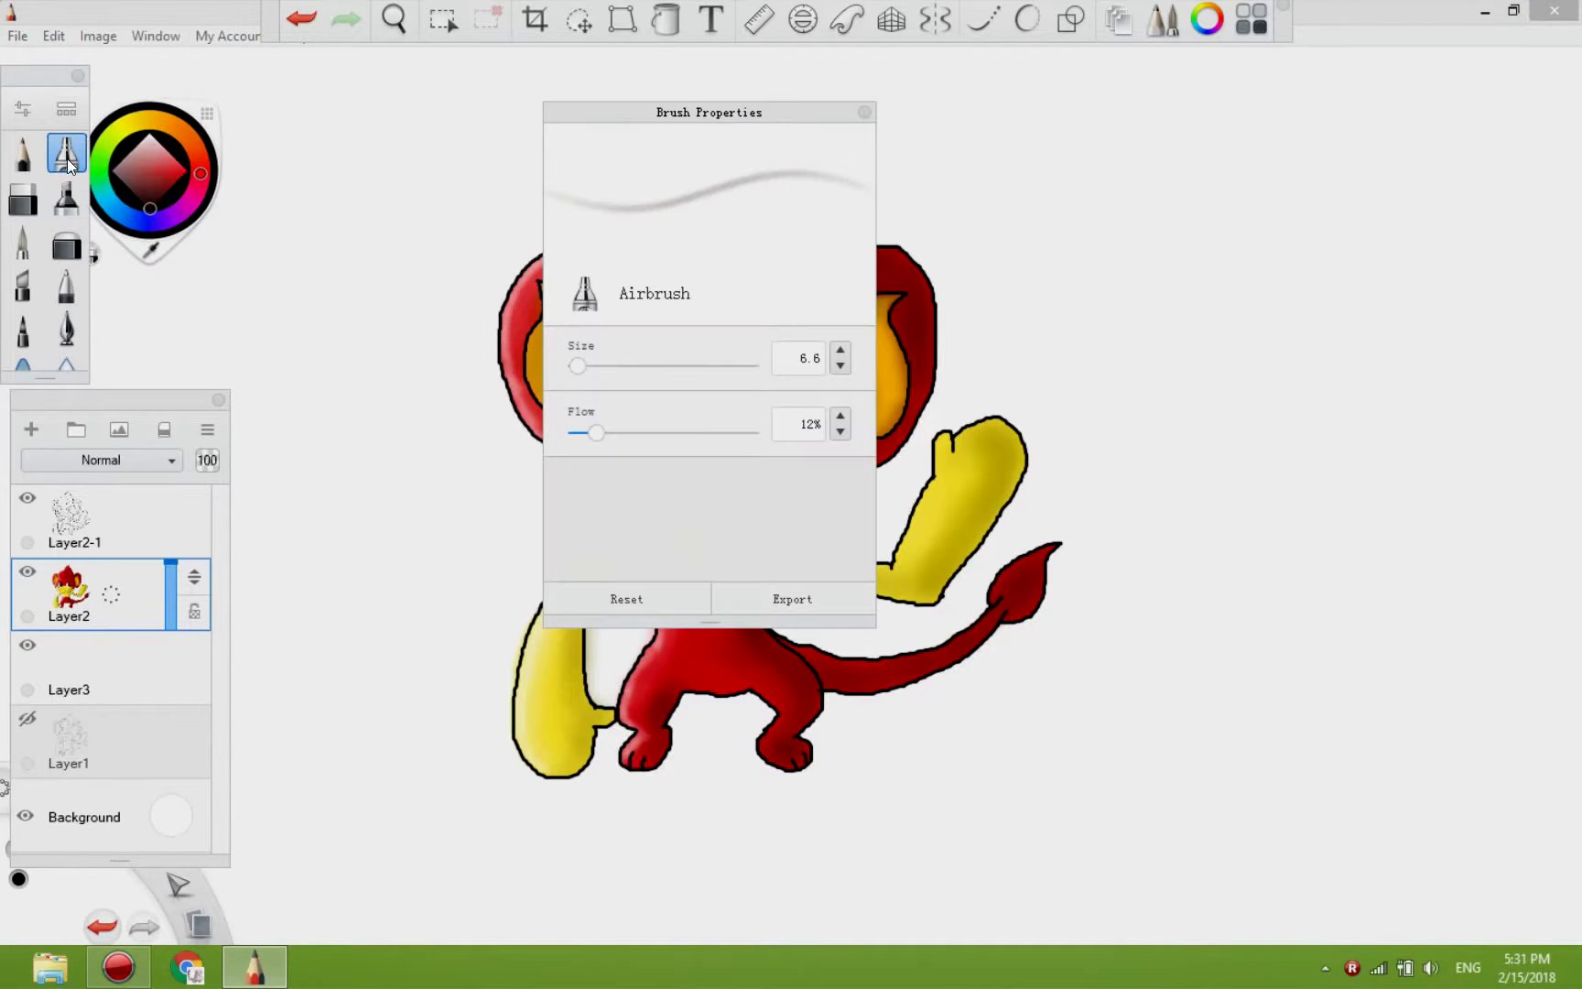
pyautogui.moveTo(574, 364); pyautogui.dragTo(583, 364)
pyautogui.click(109, 668)
pyautogui.click(847, 469)
pyautogui.moveTo(847, 469)
pyautogui.mouseDown()
pyautogui.moveTo(844, 541)
pyautogui.moveTo(889, 556)
pyautogui.mouseUp()
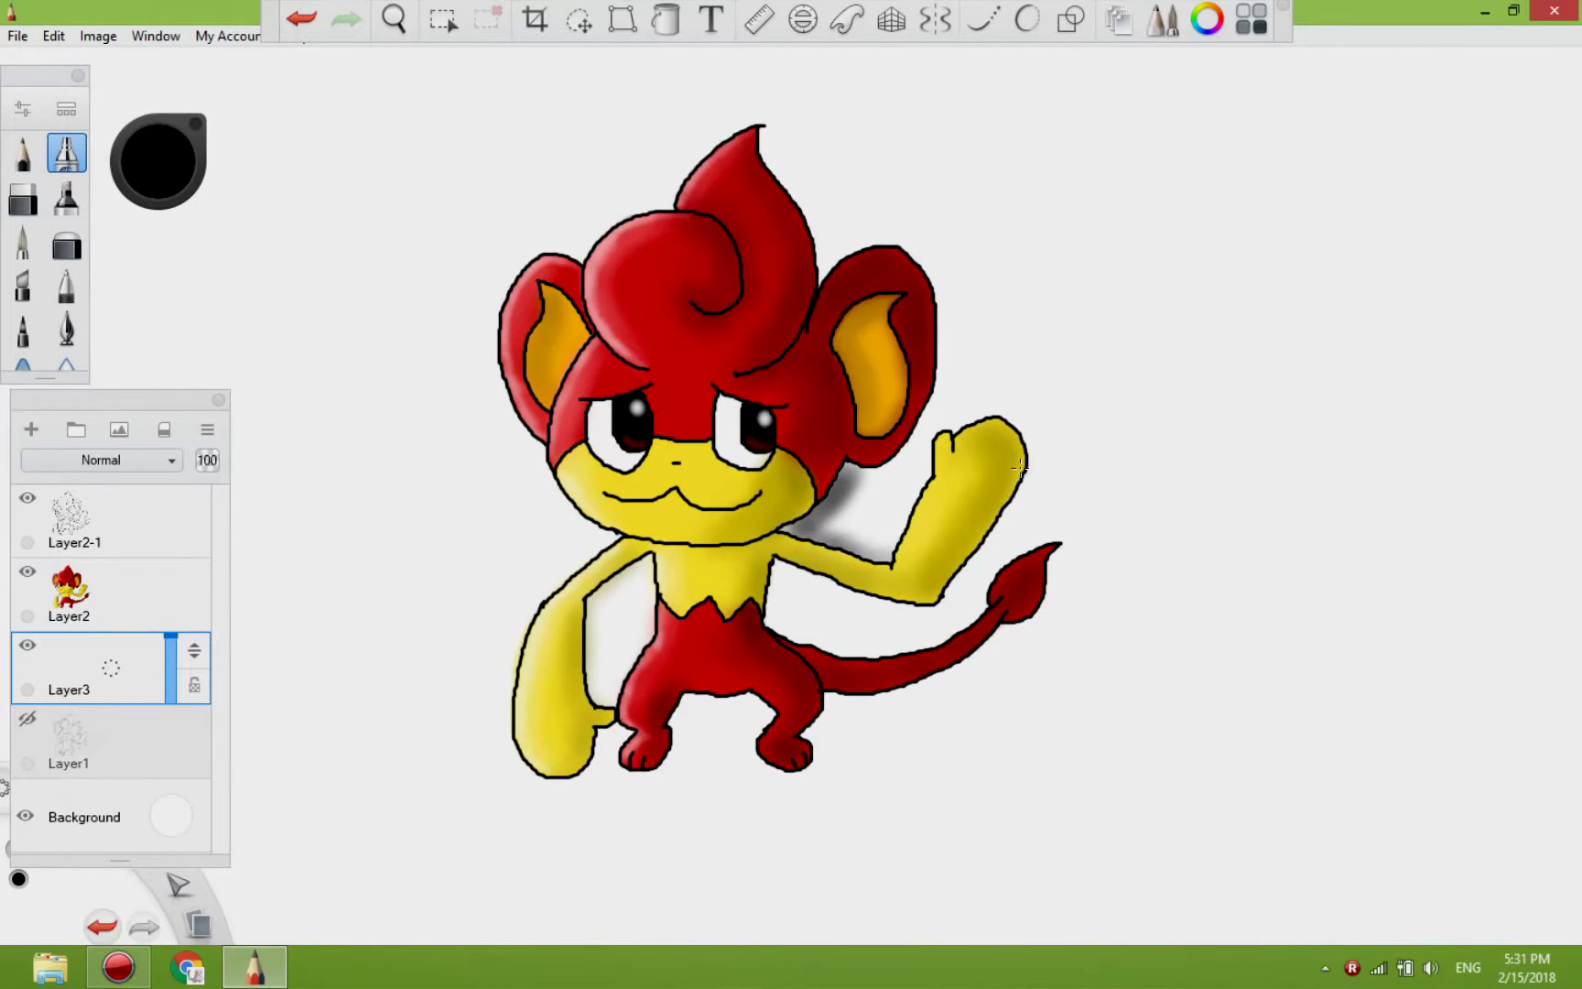
pyautogui.moveTo(1024, 464); pyautogui.dragTo(925, 606)
pyautogui.click(301, 18)
pyautogui.click(302, 18)
pyautogui.click(110, 595)
pyautogui.click(110, 667)
# - Airbrush a black drop shadow on Layer3 along the hair, right ear, chin, body, legs, tail and lowered arm
pyautogui.moveTo(849, 471)
pyautogui.mouseDown()
pyautogui.moveTo(784, 527)
pyautogui.moveTo(878, 460)
pyautogui.moveTo(923, 403)
pyautogui.mouseUp()
pyautogui.moveTo(777, 561)
pyautogui.mouseDown()
pyautogui.moveTo(883, 610)
pyautogui.moveTo(989, 542)
pyautogui.moveTo(1035, 465)
pyautogui.moveTo(765, 613)
pyautogui.mouseUp()
pyautogui.moveTo(825, 715)
pyautogui.mouseDown()
pyautogui.moveTo(984, 645)
pyautogui.moveTo(961, 673)
pyautogui.moveTo(1062, 547)
pyautogui.mouseUp()
pyautogui.moveTo(833, 707)
pyautogui.mouseDown()
pyautogui.moveTo(804, 730)
pyautogui.moveTo(798, 775)
pyautogui.moveTo(678, 705)
pyautogui.moveTo(650, 778)
pyautogui.mouseUp()
pyautogui.moveTo(657, 554)
pyautogui.mouseDown()
pyautogui.moveTo(583, 608)
pyautogui.moveTo(606, 746)
pyautogui.moveTo(590, 746)
pyautogui.mouseUp()
pyautogui.moveTo(924, 392); pyautogui.dragTo(930, 330)
pyautogui.moveTo(758, 130); pyautogui.dragTo(828, 265)
pyautogui.moveTo(930, 412)
pyautogui.mouseDown()
pyautogui.moveTo(925, 320)
pyautogui.moveTo(904, 435)
pyautogui.moveTo(815, 508)
pyautogui.mouseUp()
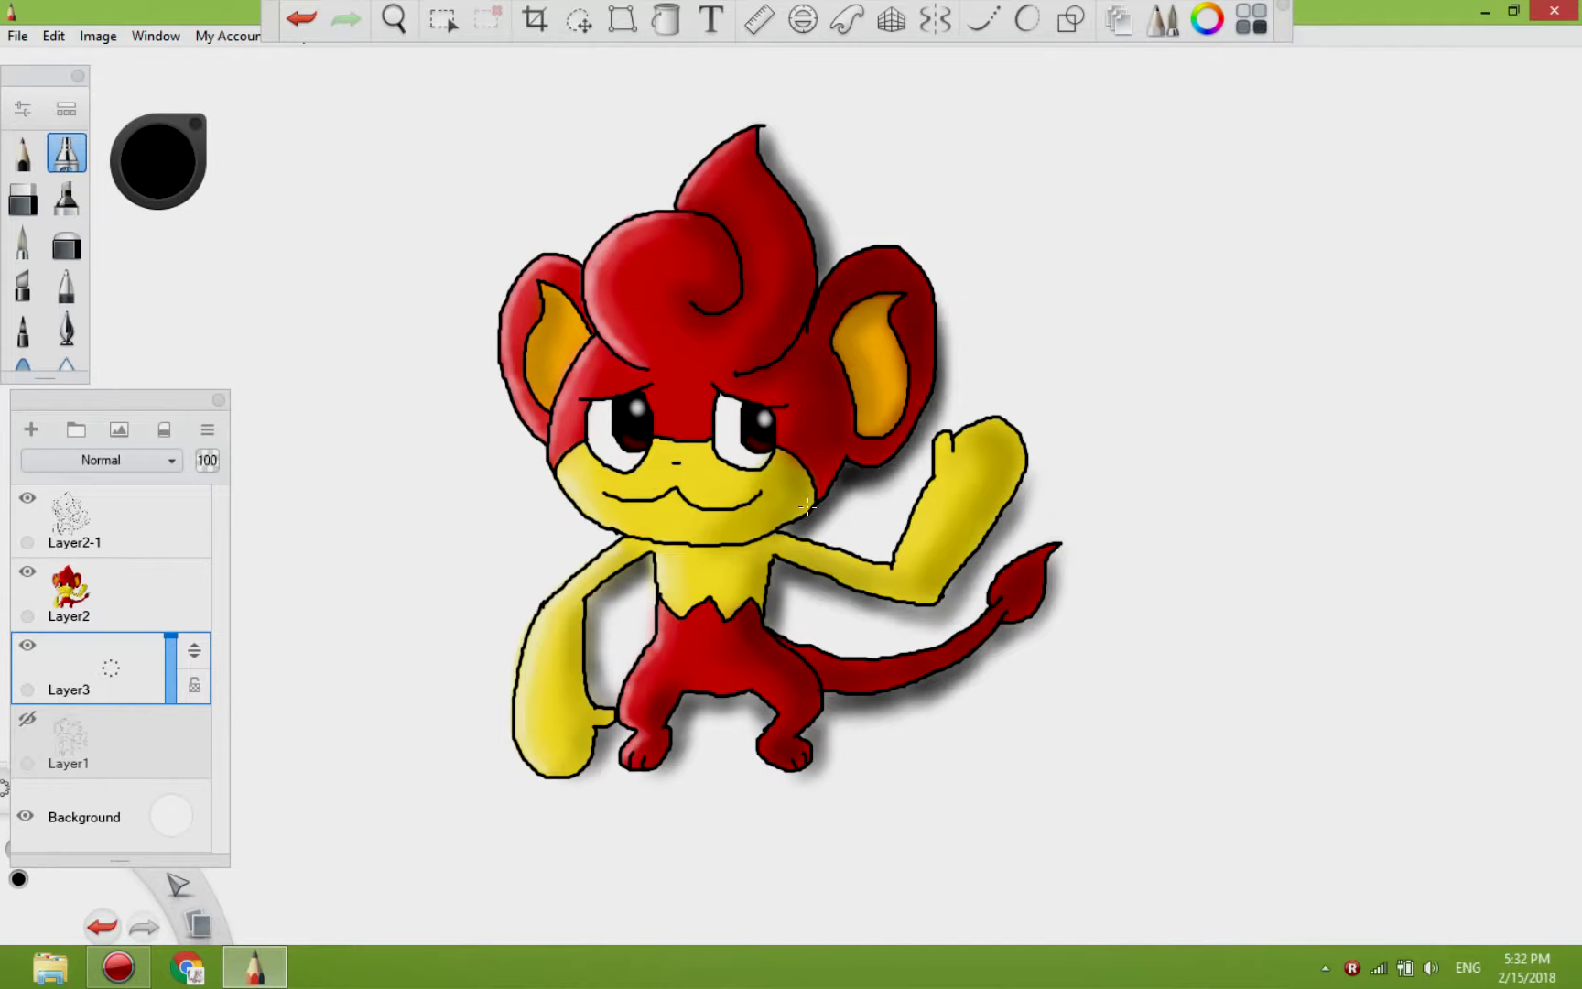
# - Extend and darken the drop shadow beneath the waving arm and tail, below the legs and beside the lowered arm
pyautogui.moveTo(785, 575)
pyautogui.mouseDown()
pyautogui.moveTo(969, 626)
pyautogui.moveTo(1044, 444)
pyautogui.moveTo(982, 554)
pyautogui.mouseUp()
pyautogui.moveTo(788, 570)
pyautogui.mouseDown()
pyautogui.moveTo(809, 650)
pyautogui.moveTo(1013, 631)
pyautogui.moveTo(1059, 549)
pyautogui.mouseUp()
pyautogui.moveTo(821, 709)
pyautogui.mouseDown()
pyautogui.moveTo(751, 701)
pyautogui.moveTo(669, 768)
pyautogui.mouseUp()
pyautogui.moveTo(631, 558)
pyautogui.mouseDown()
pyautogui.moveTo(597, 696)
pyautogui.moveTo(605, 746)
pyautogui.mouseUp()
# - Flood-fill the gaps enclosed by the arms, body and tail on Layer2 with the transparent color
pyautogui.click(134, 570)
pyautogui.click(665, 20)
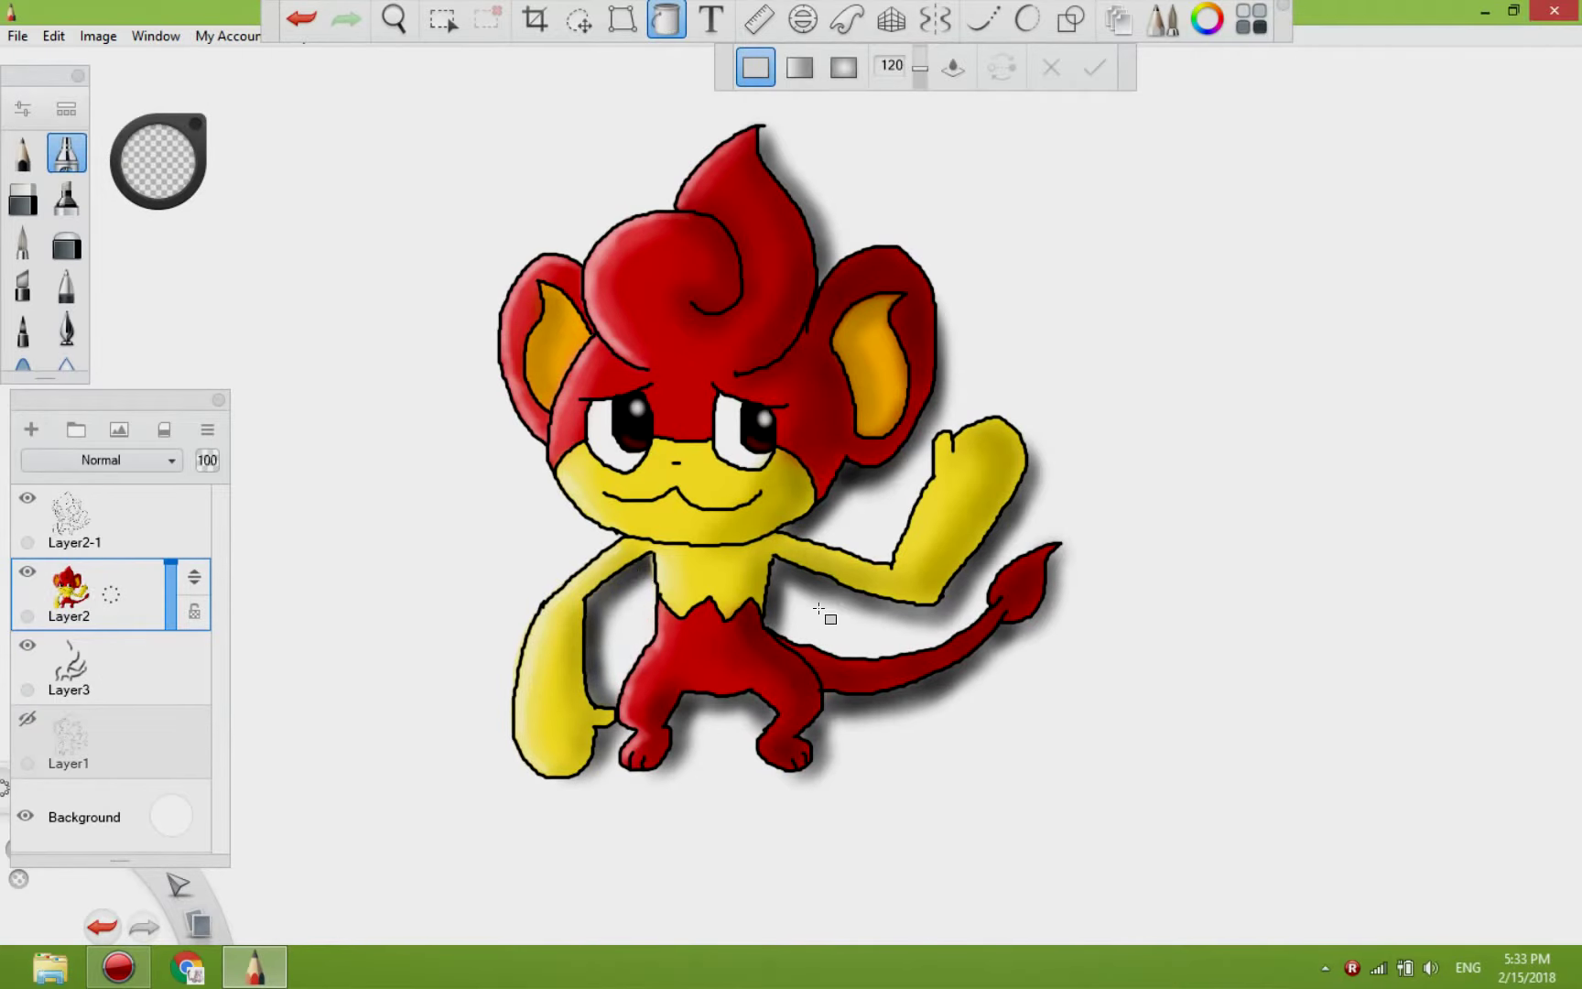
# - Choose light pink and airbrush a highlight along the edge of the tail's flame tip
pyautogui.click(66, 153)
pyautogui.click(158, 161)
pyautogui.click(144, 152)
pyautogui.doubleClick(66, 153)
pyautogui.moveTo(1000, 592); pyautogui.dragTo(1027, 553)
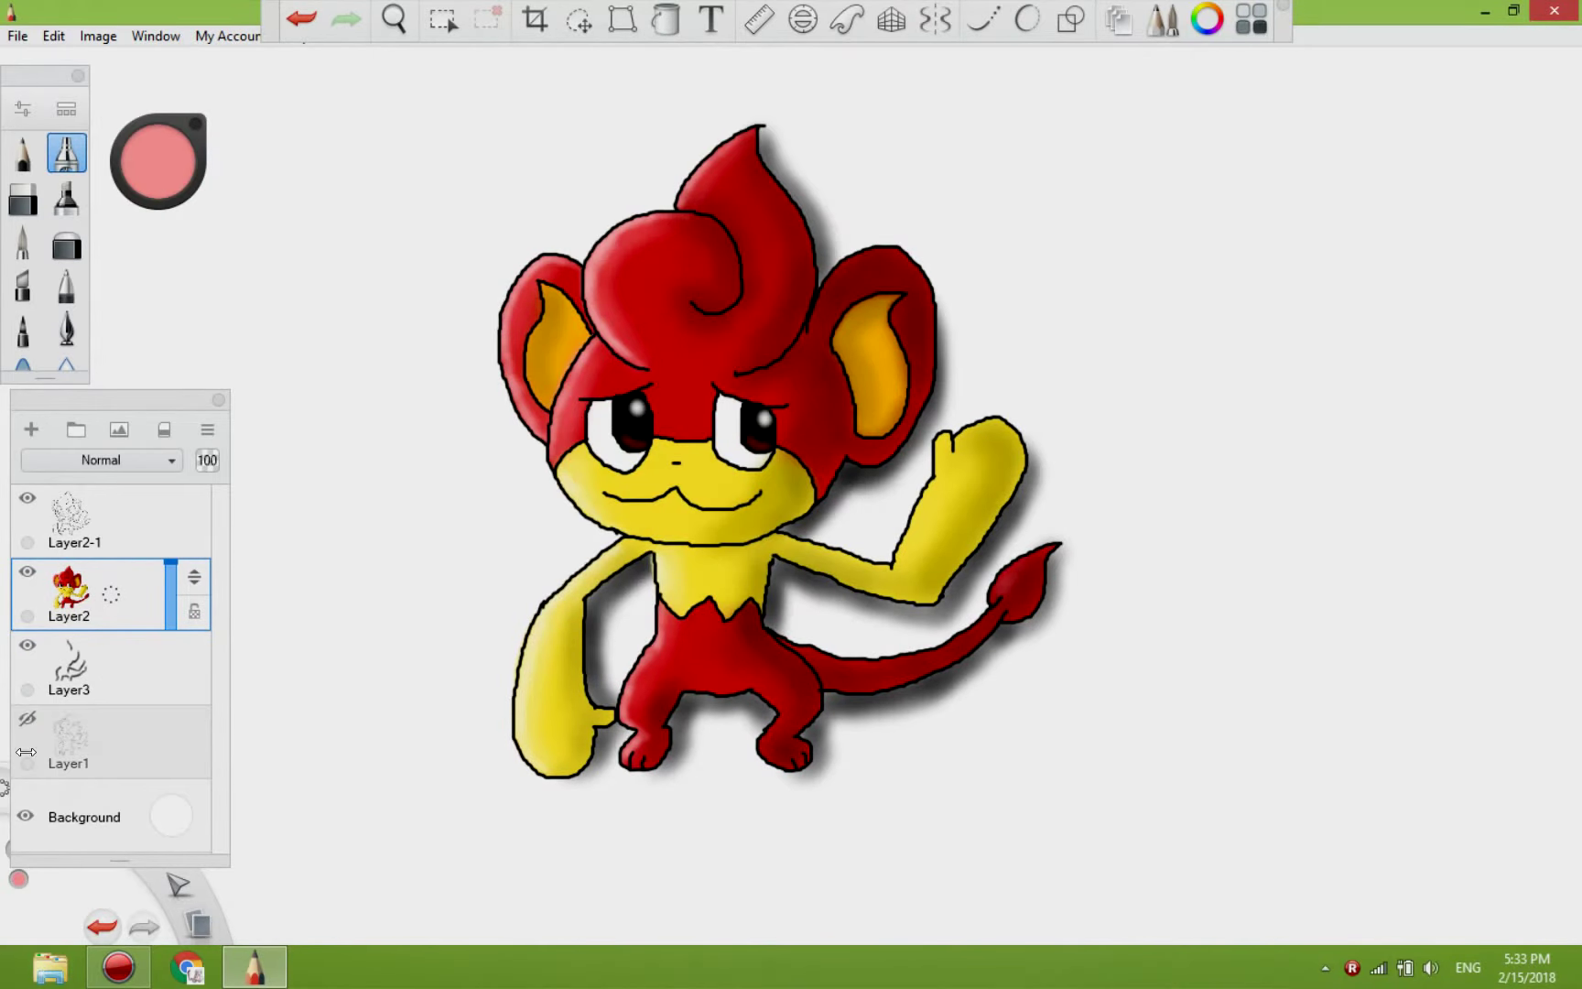